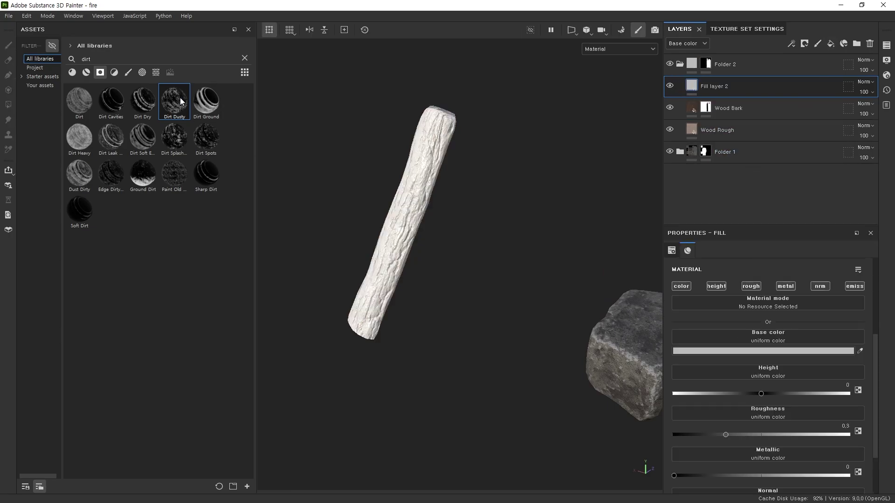
Step: Apply the Dirt Dusty smart mask to Fill layer 2 and set the layer's base color to black
drag(177, 117, 722, 87)
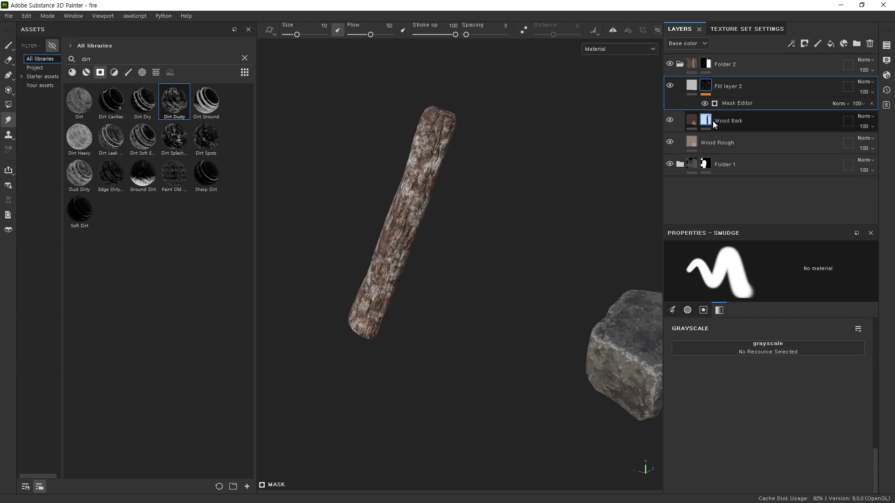
click(692, 85)
click(754, 352)
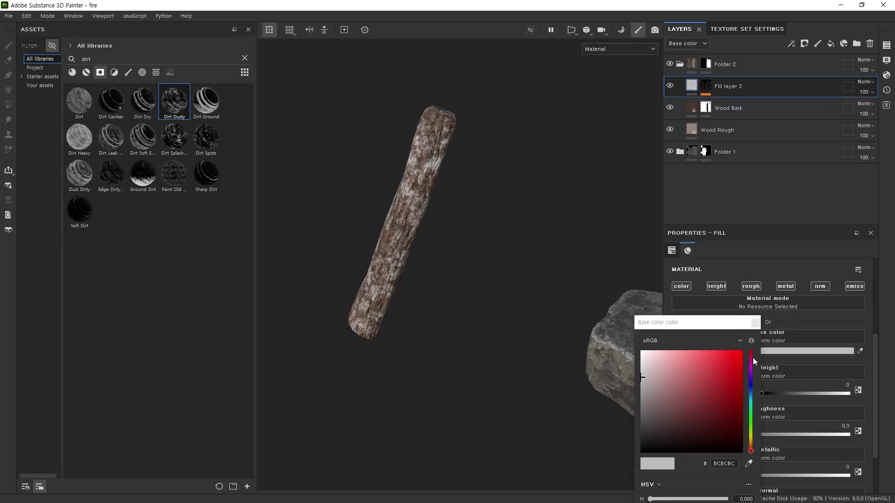
click(642, 451)
click(755, 322)
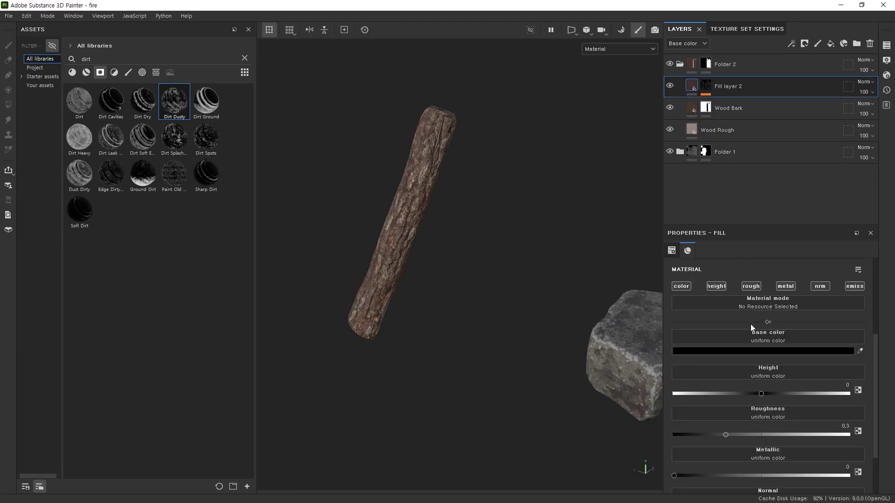
Step: Disable the roughness, metallic and normal channels in Fill layer 2's material
click(751, 286)
click(785, 286)
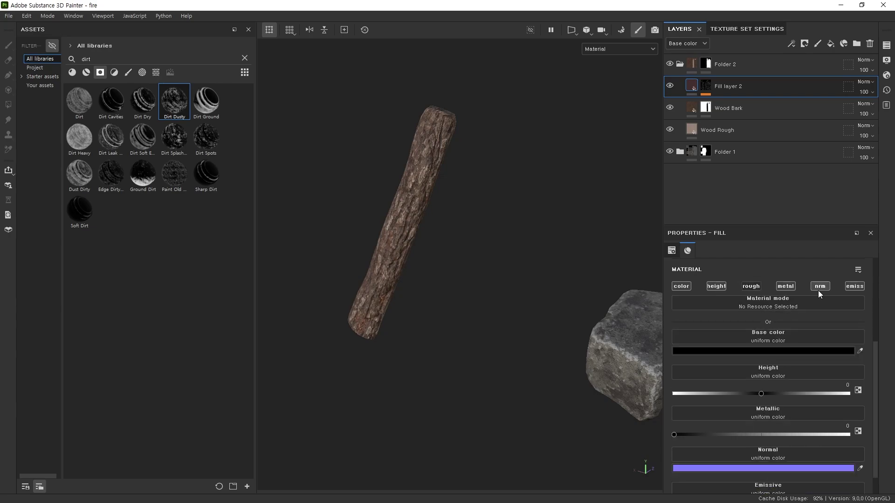
click(820, 286)
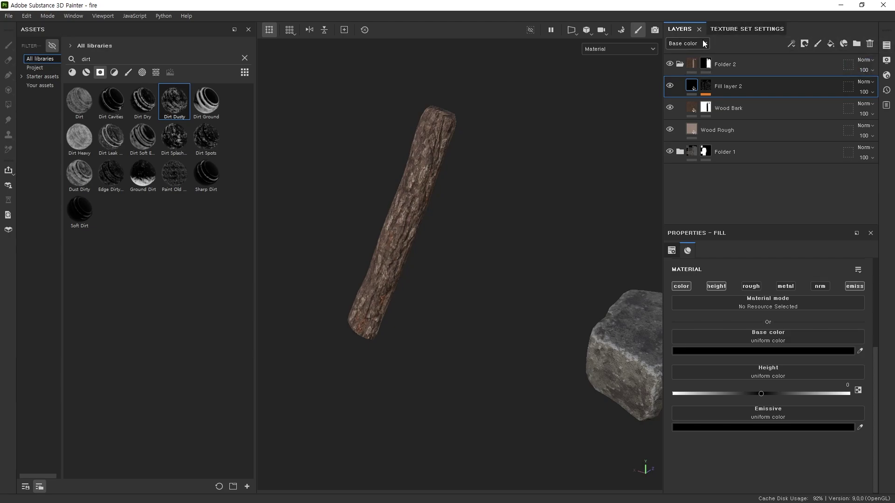
Step: Remove the Emissive channel from the texture set and add it back
click(733, 30)
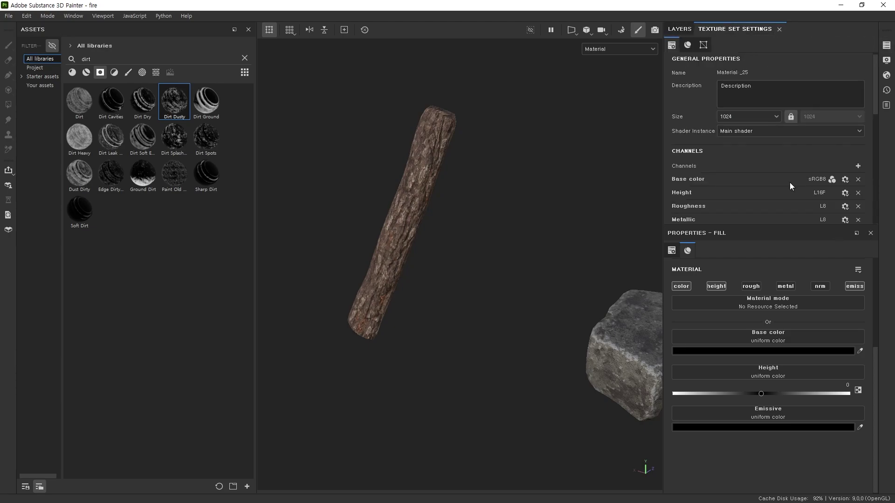
scroll(793, 178, down, 3)
click(859, 162)
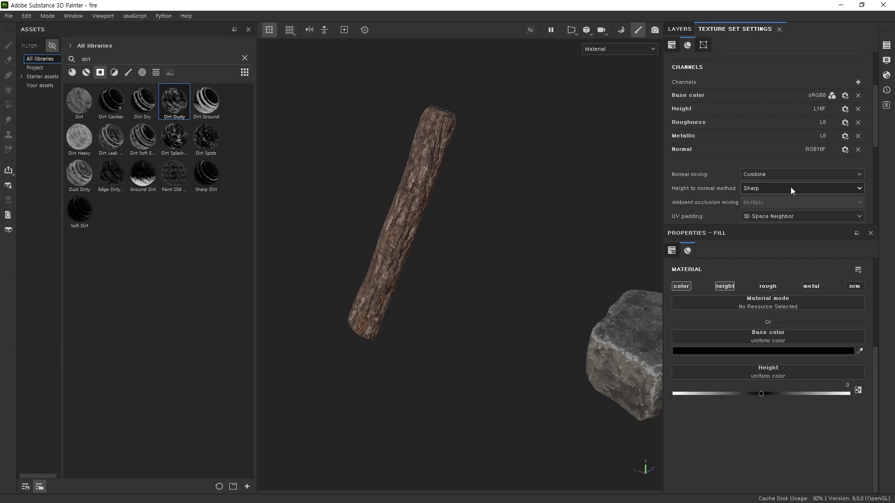
scroll(697, 198, up, 2)
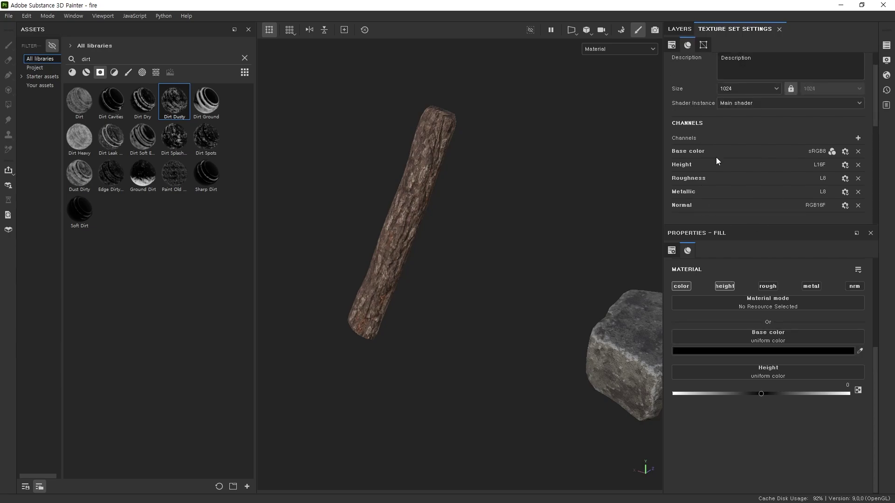
click(857, 138)
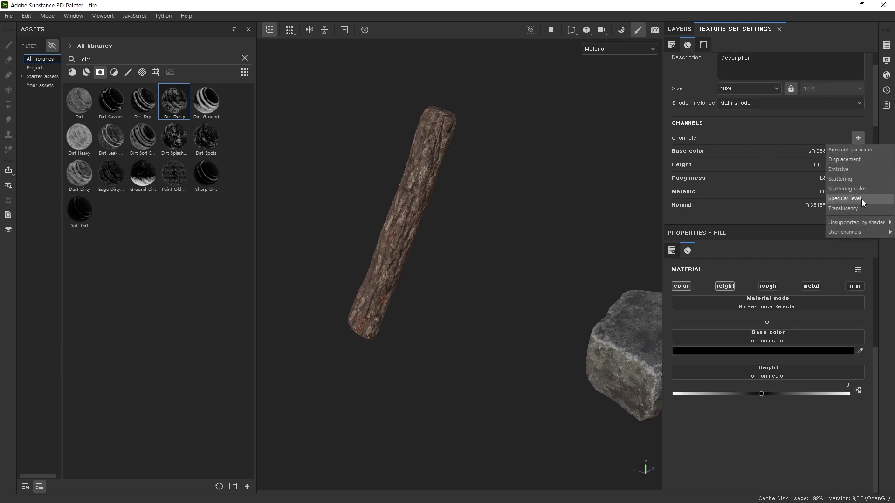
click(848, 169)
scroll(777, 197, down, 1)
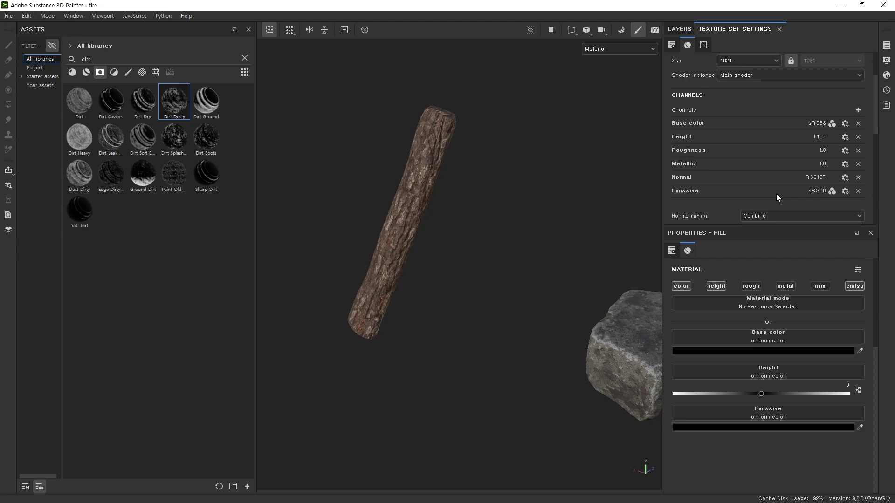
Step: Disable the emissive channel for Fill layer 2 and return to the layer stack
click(852, 288)
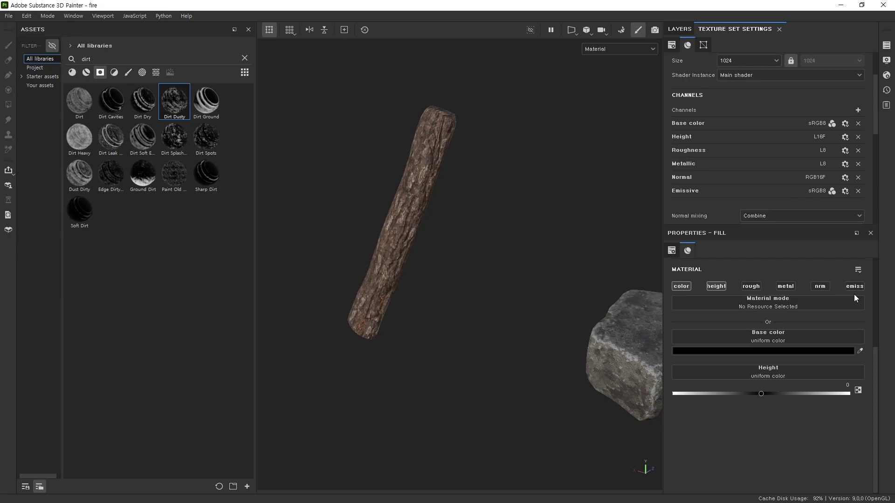
click(681, 30)
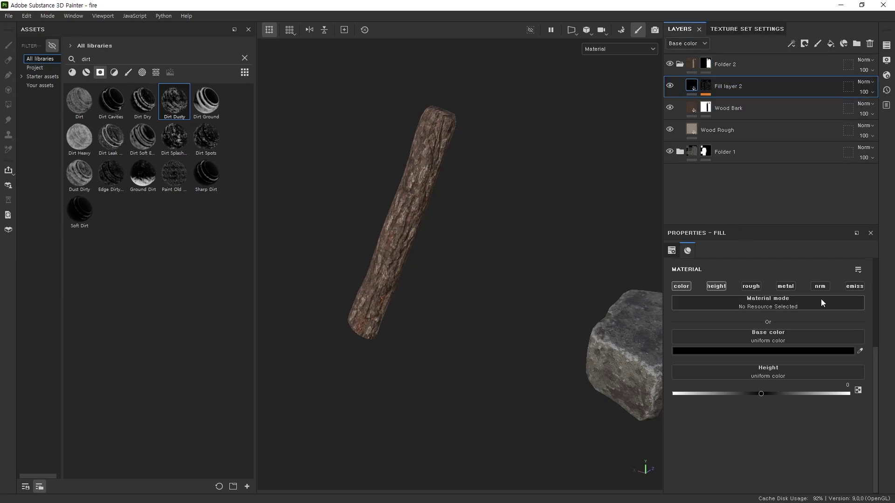
click(759, 287)
click(759, 287)
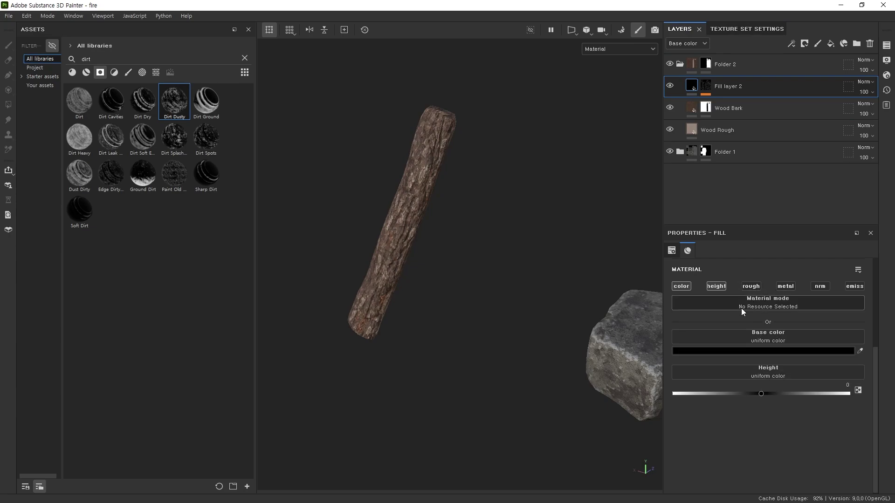
click(727, 288)
click(727, 287)
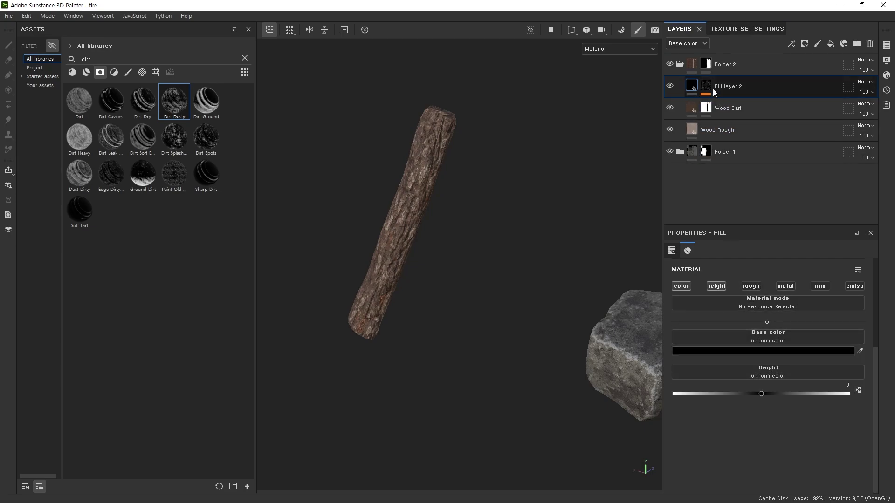
Step: Raise the Global Balance of the Mask Editor on Fill layer 2's mask to 0.95
click(706, 85)
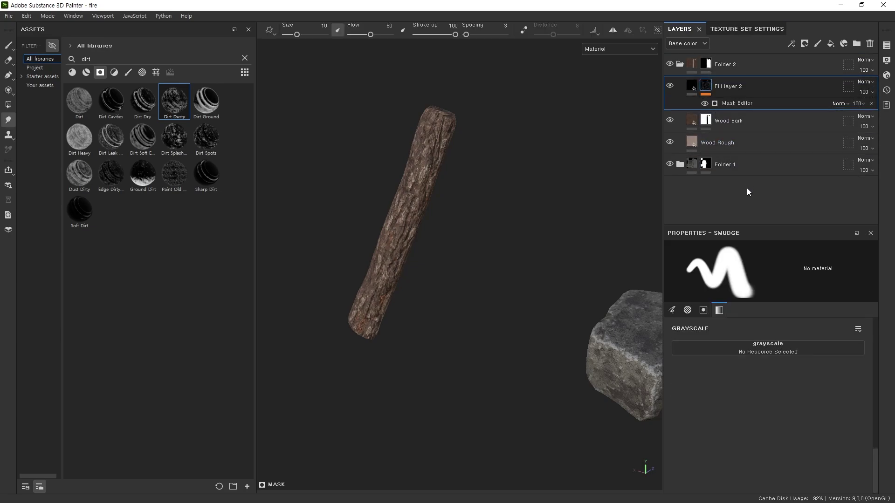
click(737, 103)
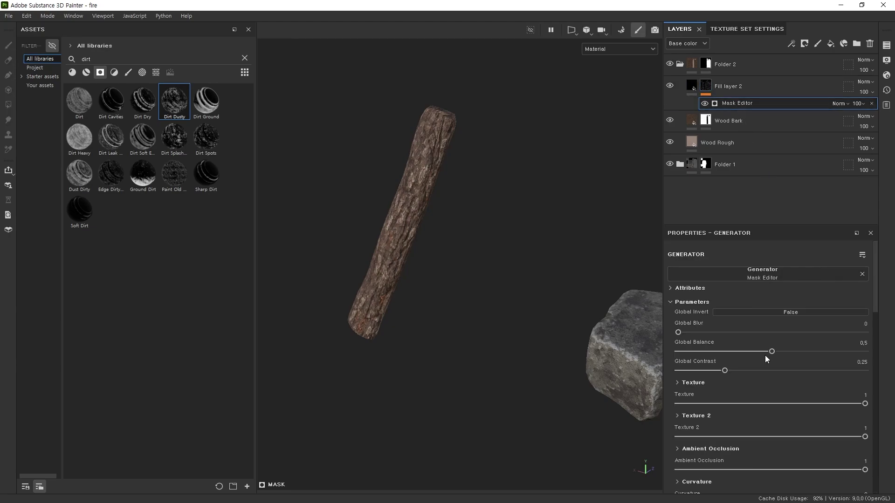
drag(768, 352, 856, 351)
alt+drag(497, 260, 577, 213)
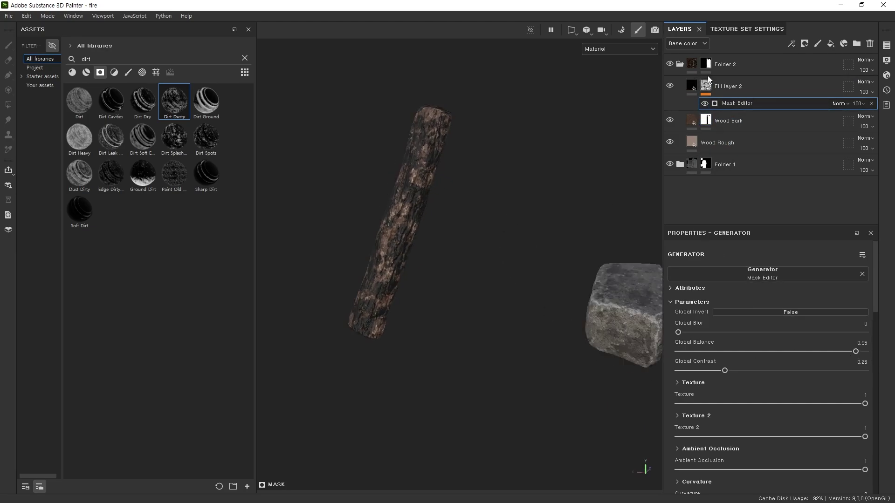
Step: Lower the height of Fill layer 2's material to -0.7638 and inspect the log's bark
click(706, 87)
click(691, 86)
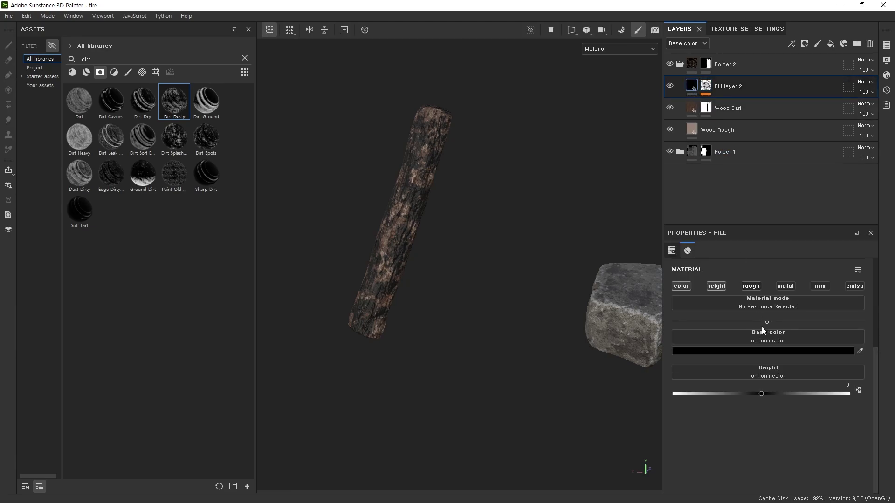
drag(736, 396, 690, 399)
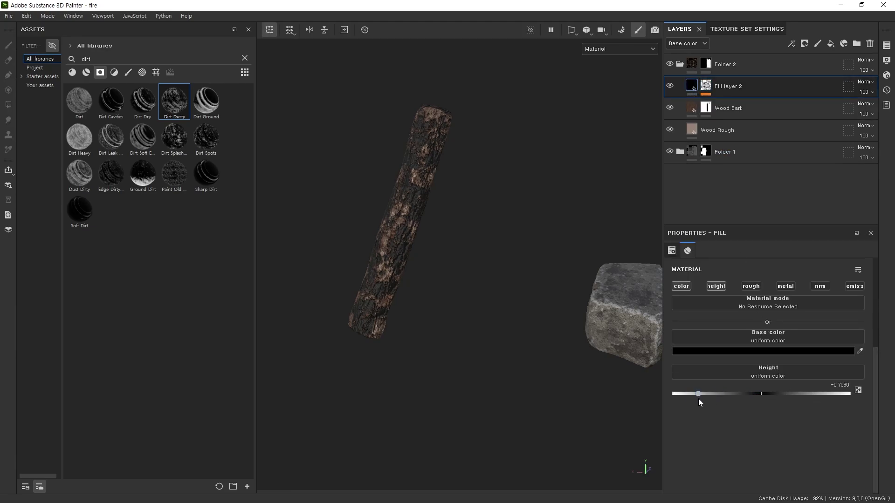
alt+right_drag(427, 364, 495, 376)
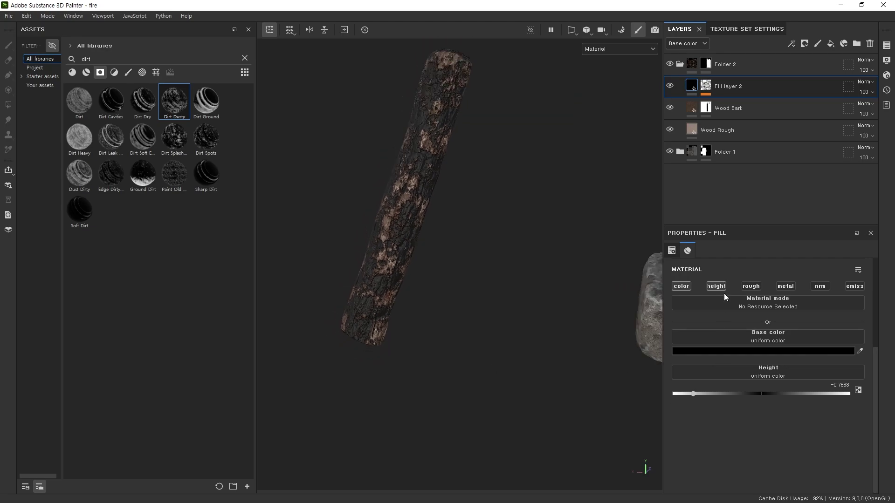
alt+drag(470, 242, 603, 194)
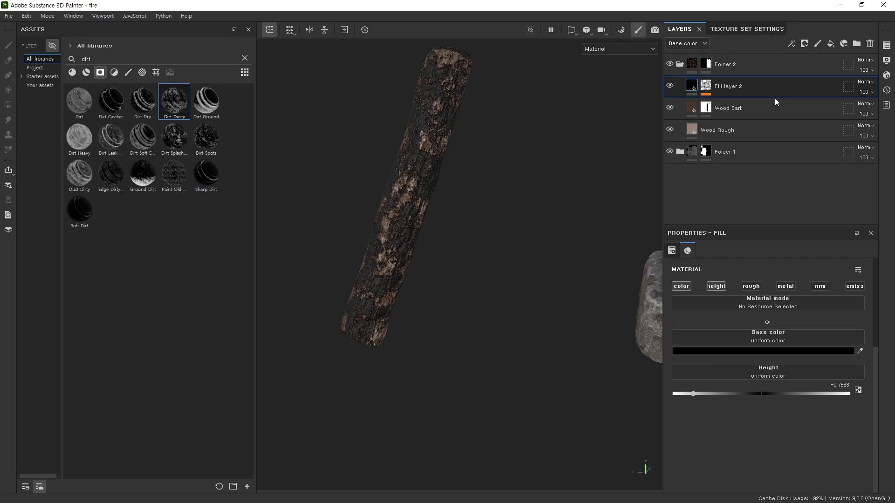
Step: Duplicate Fill layer 2 and set the copy's base color to orange, FFA100
key(ctrl+d)
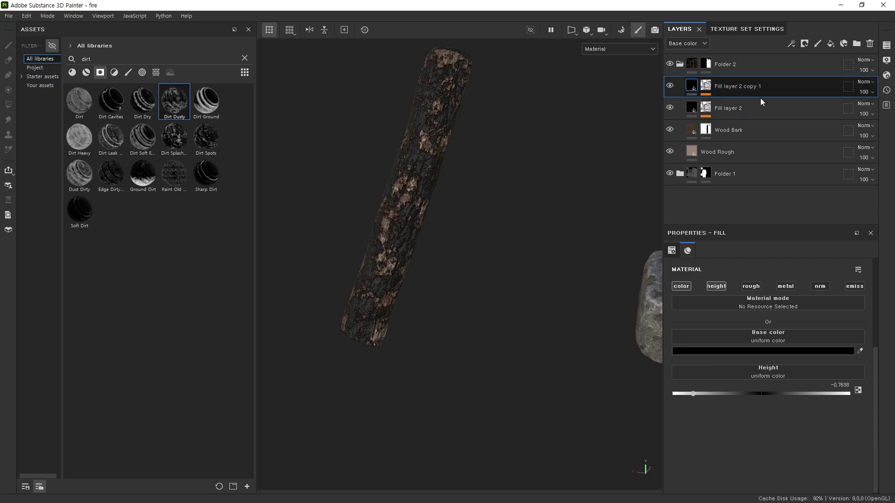
click(776, 350)
drag(747, 447, 748, 435)
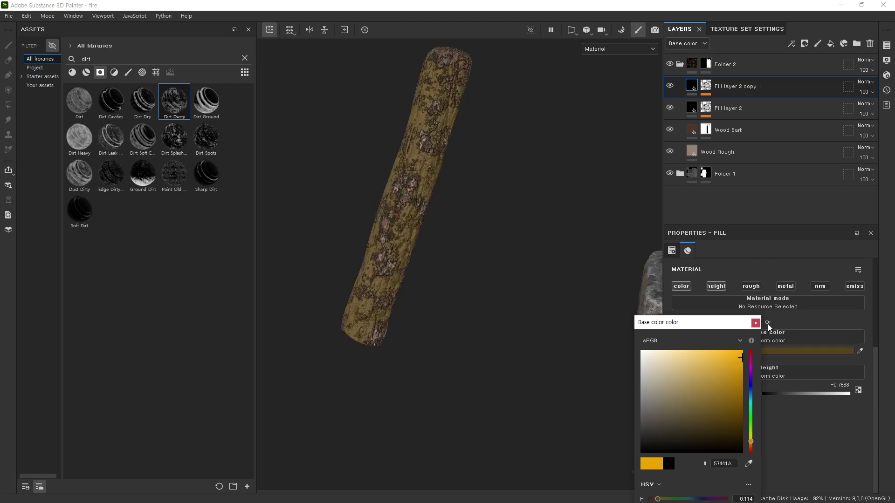
click(624, 350)
alt+drag(624, 350, 529, 323)
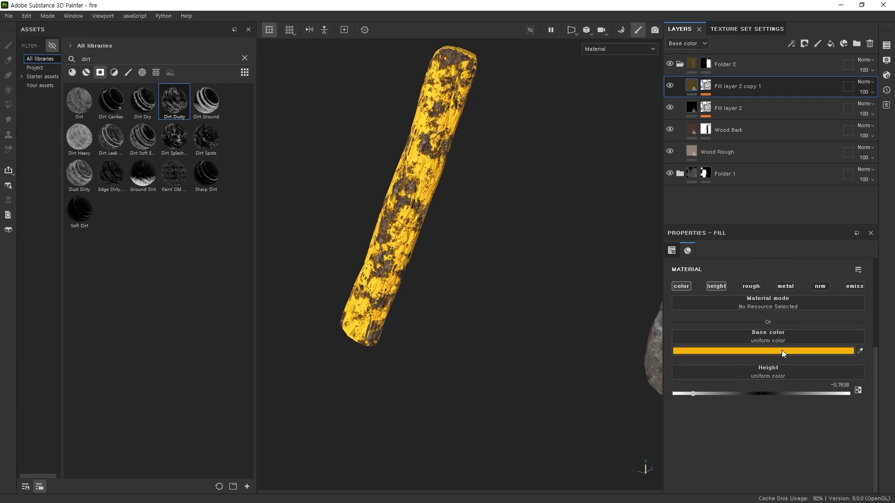
click(807, 354)
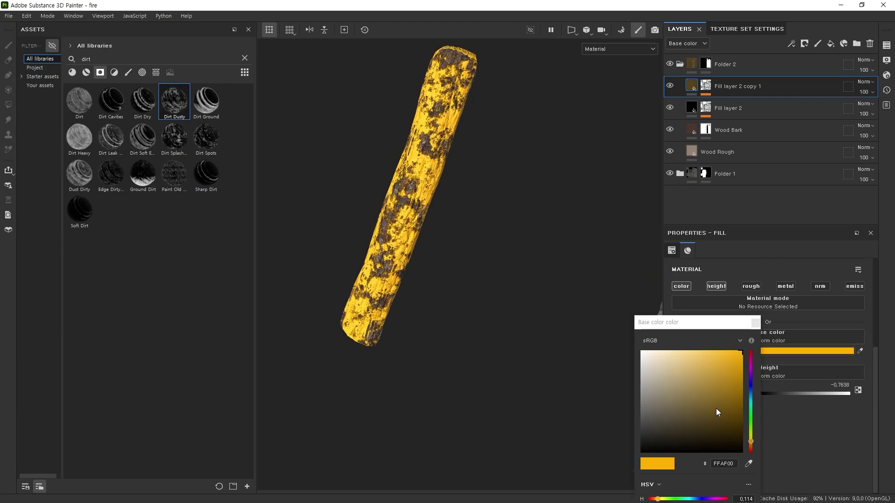
click(749, 444)
click(750, 443)
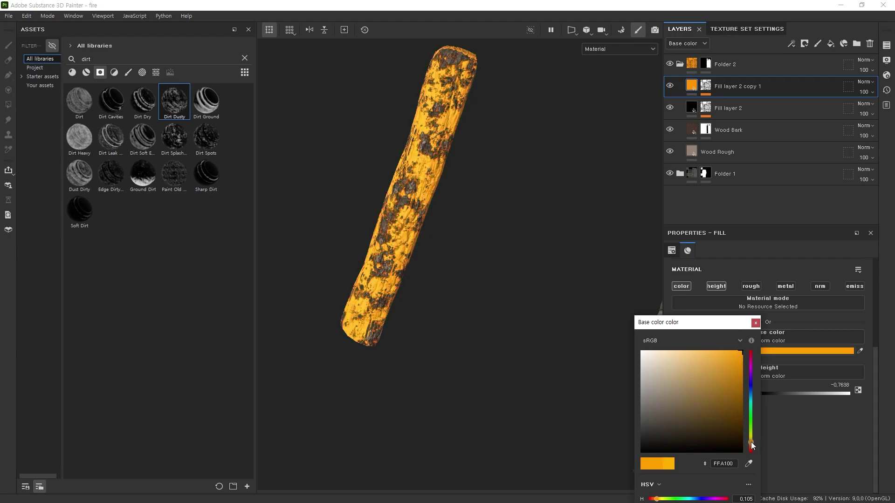
click(756, 324)
Step: Reduce the Mask Editor's Global Balance on the orange layer to 0.43 and compare the log with the layer hidden and shown
click(705, 86)
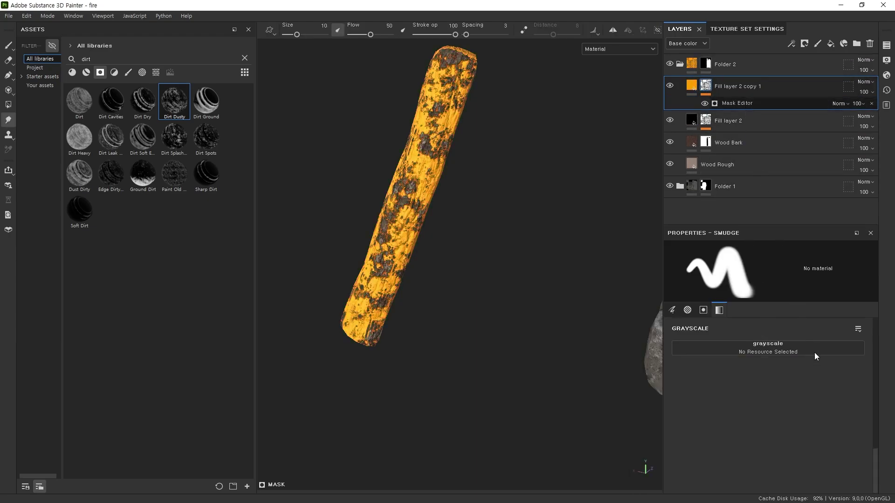
drag(849, 355, 759, 357)
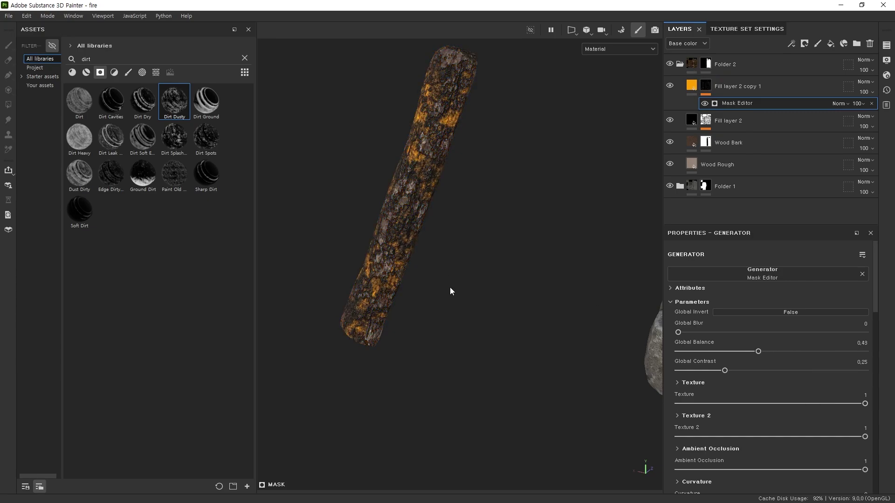
alt+drag(449, 292, 534, 258)
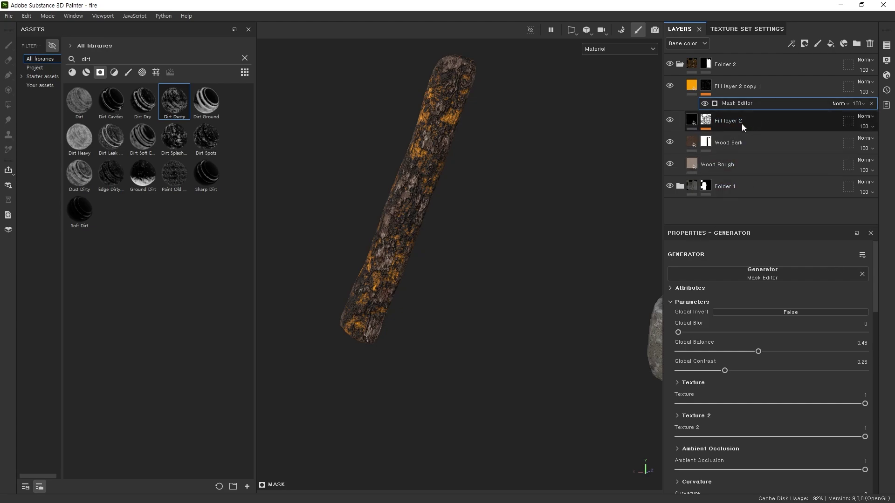
click(669, 86)
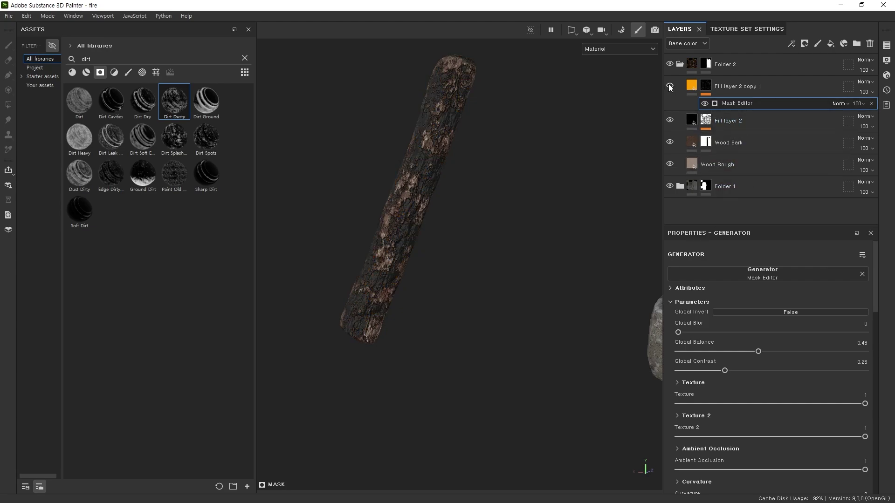
click(669, 86)
Step: Add an empty generator above the Mask Editor on the orange layer's mask and browse the available generators
right_click(767, 102)
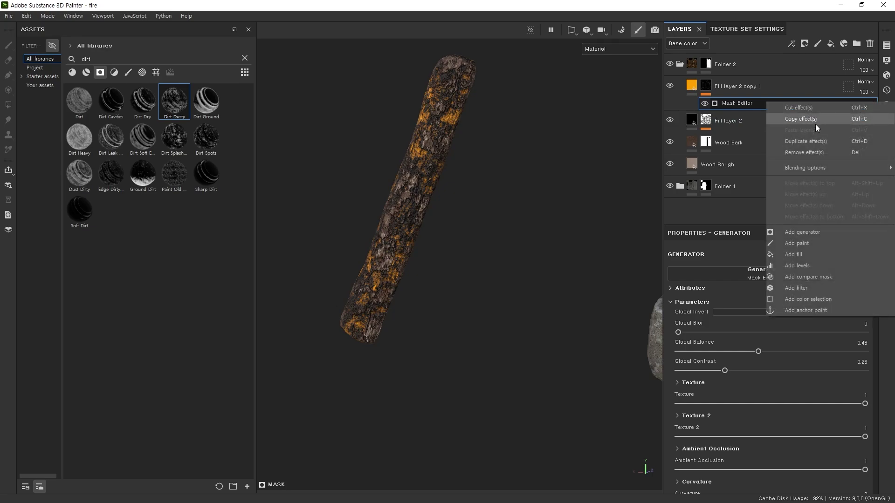
click(802, 232)
click(778, 276)
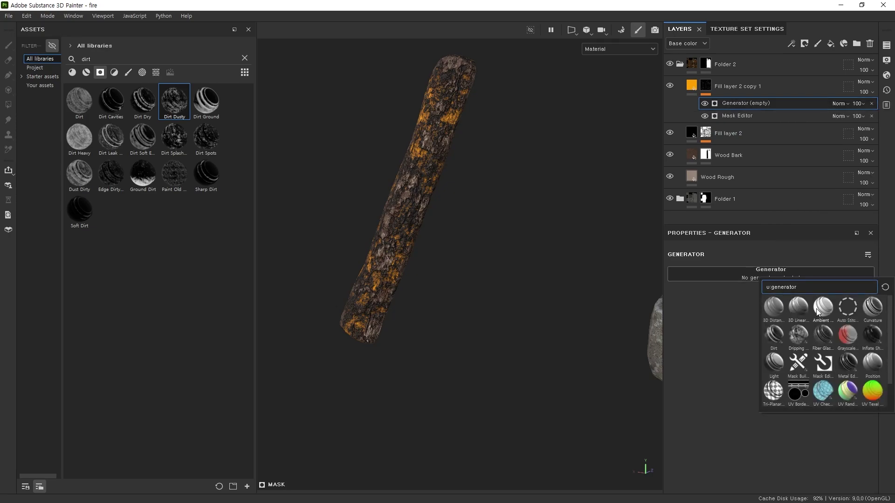
scroll(821, 328, down, 1)
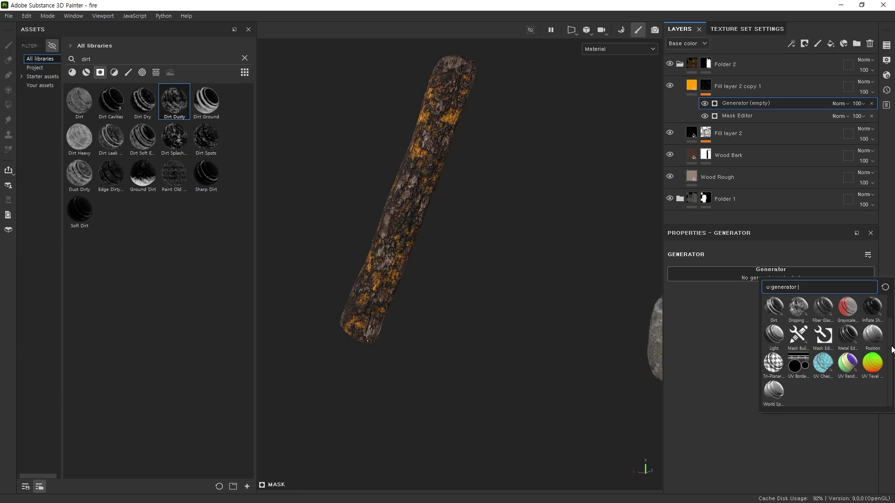
Step: Disable height and enable emissive on the orange fill layer, and set its emissive color to dark orange, 4E3100
click(714, 337)
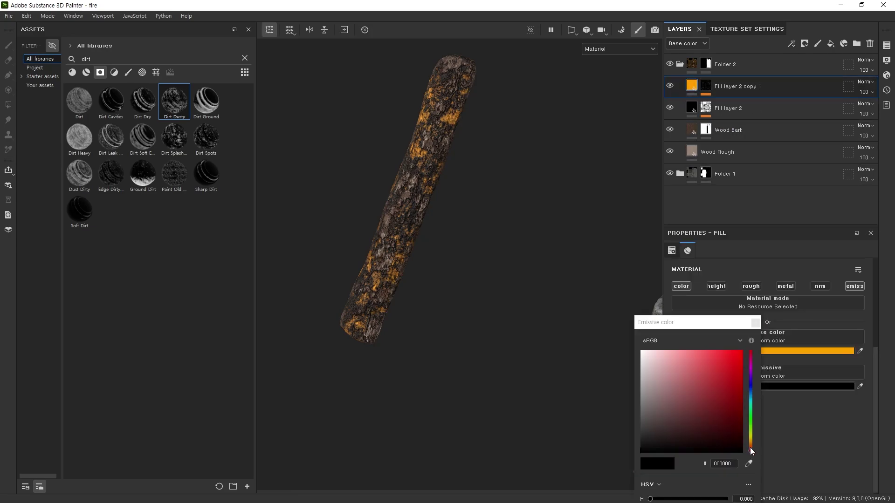
drag(750, 446, 751, 442)
drag(740, 338, 740, 426)
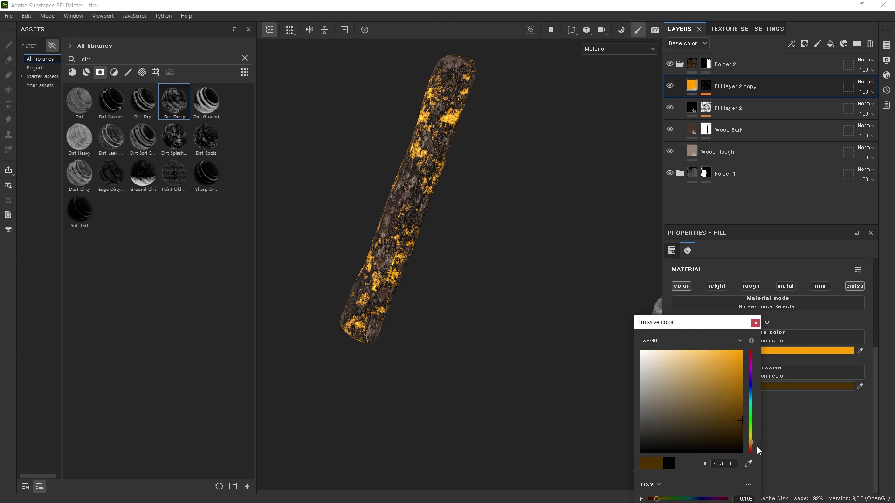
Step: Shift the orange fill layer's emissive color to a dark reddish orange
drag(685, 379, 730, 412)
mouse_move(755, 453)
mouse_down()
mouse_move(753, 345)
mouse_move(757, 461)
mouse_move(755, 446)
mouse_up()
click(755, 322)
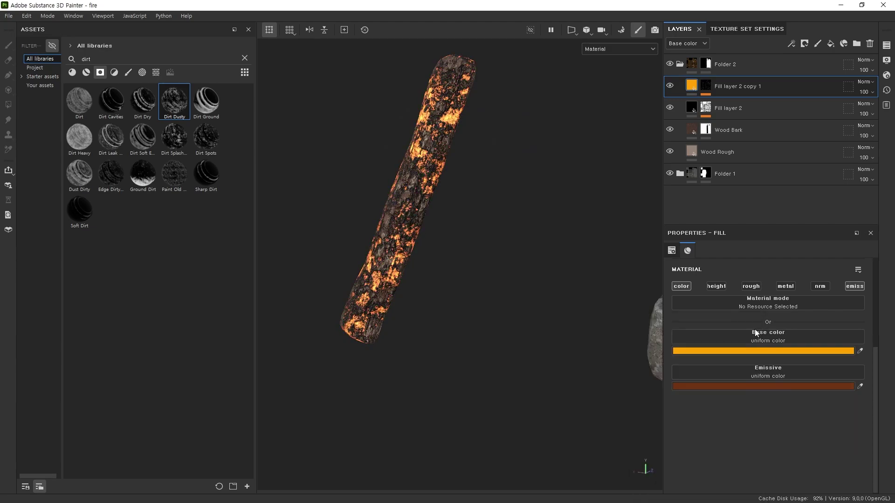
alt+drag(582, 372, 594, 393)
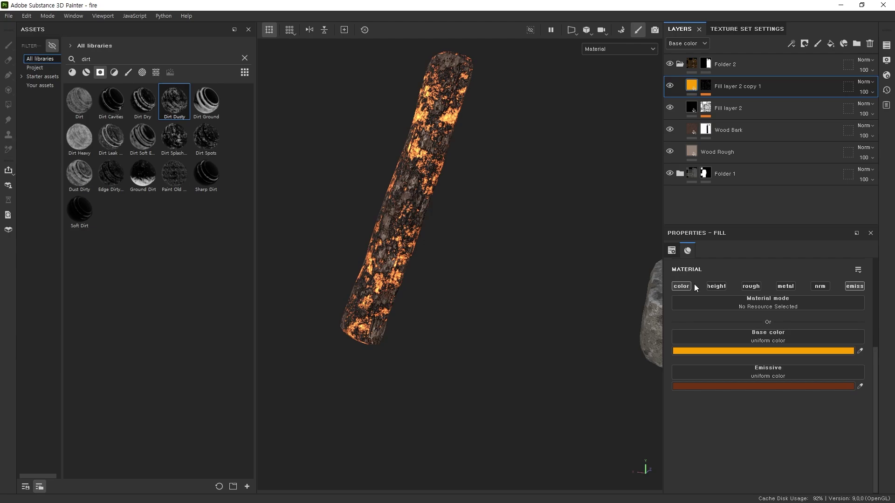
Step: Switch the main shader to pbr-metal-rough-with-alpha-blending and raise its Emissive Intensity to 55.26
click(886, 61)
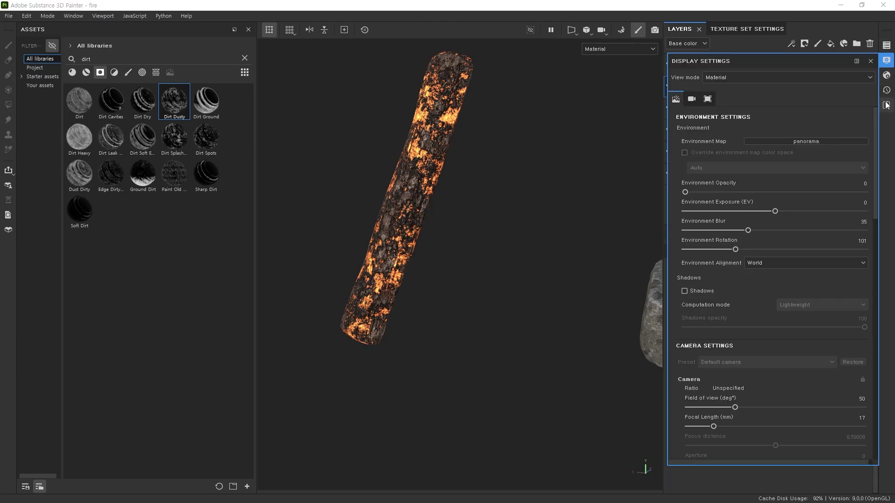
click(886, 75)
click(811, 102)
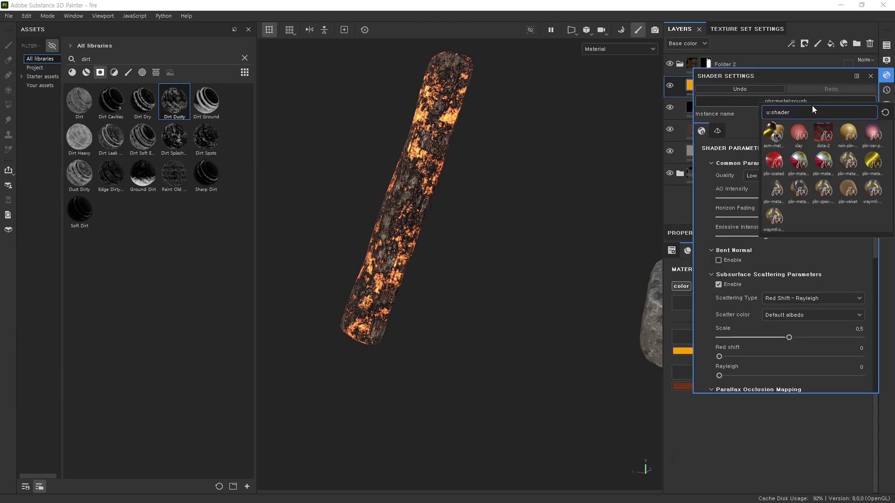
click(794, 190)
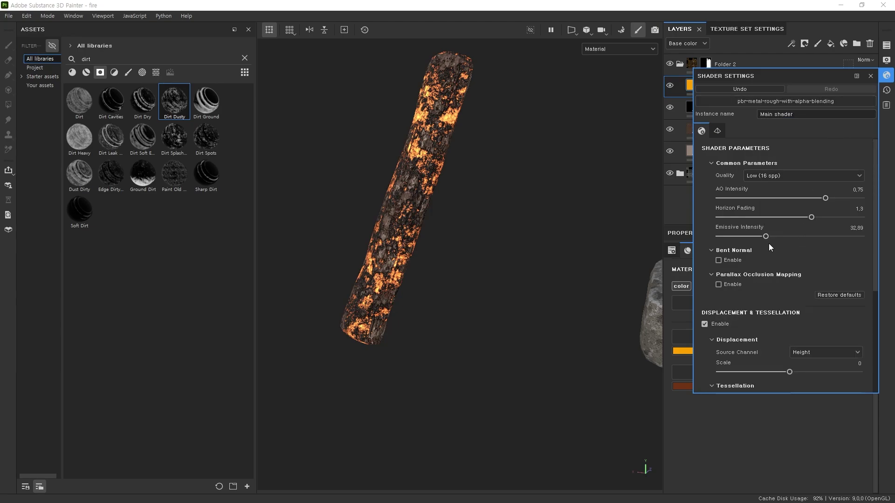
drag(766, 237, 800, 240)
scroll(792, 243, down, 3)
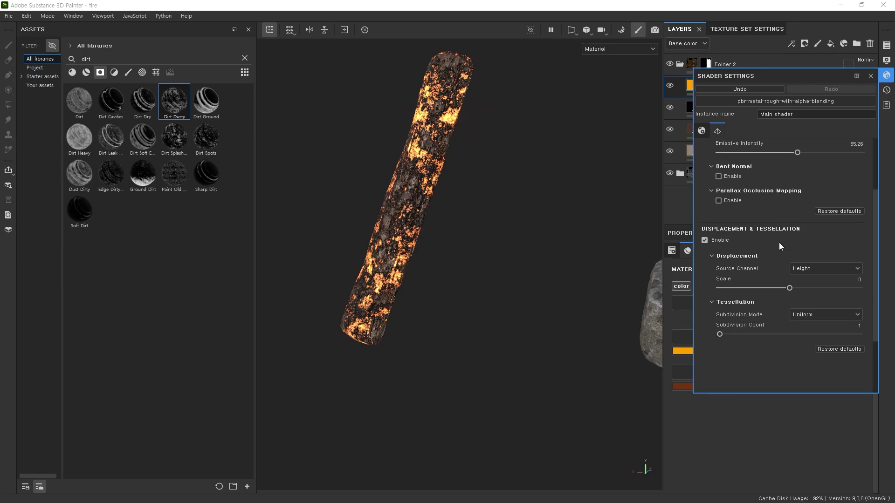
scroll(779, 242, up, 3)
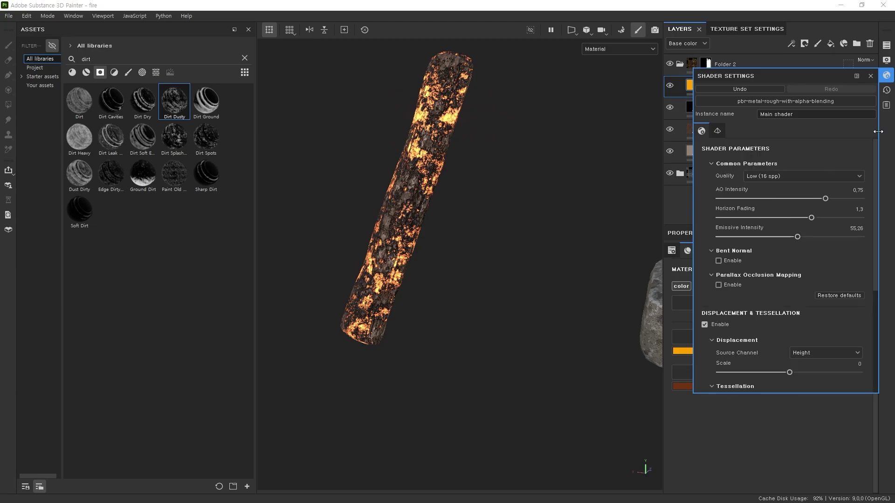
Step: With post effects active, set the Glare luminance to 0.92 and threshold to 0.44 so the embers glow
click(886, 61)
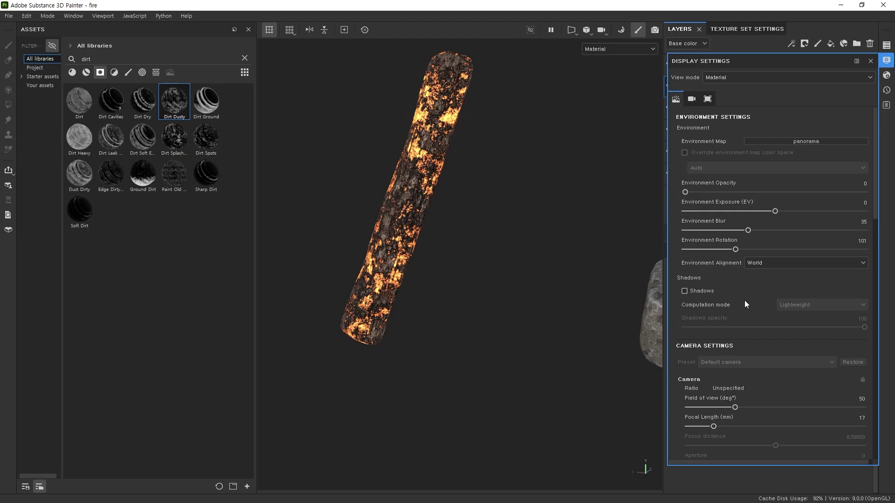
scroll(737, 291, down, 5)
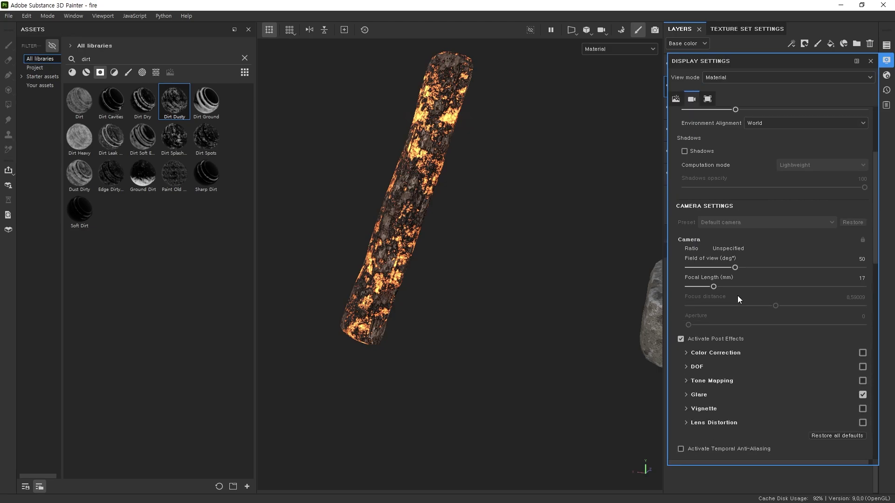
click(680, 338)
scroll(726, 316, down, 4)
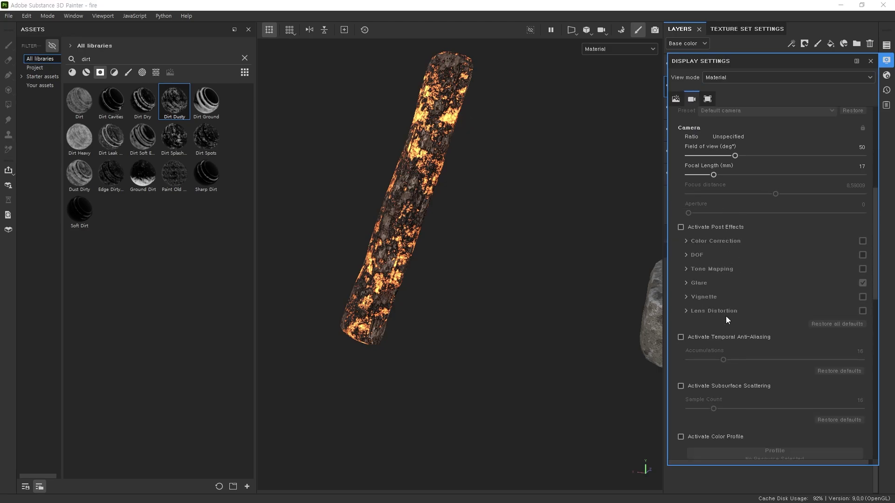
click(680, 228)
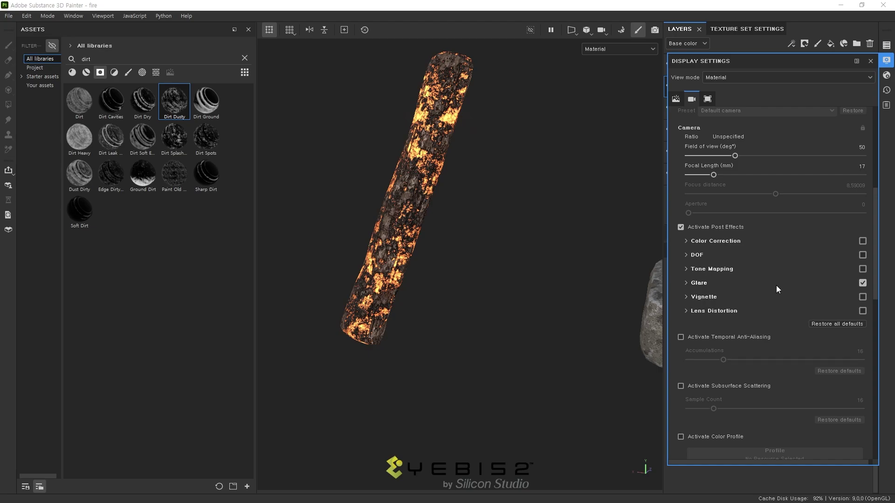
click(687, 283)
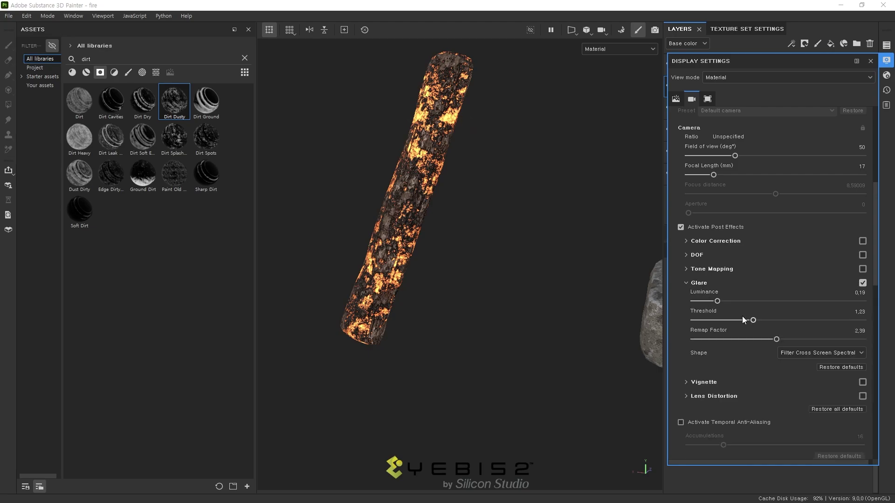
drag(726, 301, 730, 321)
drag(783, 301, 745, 301)
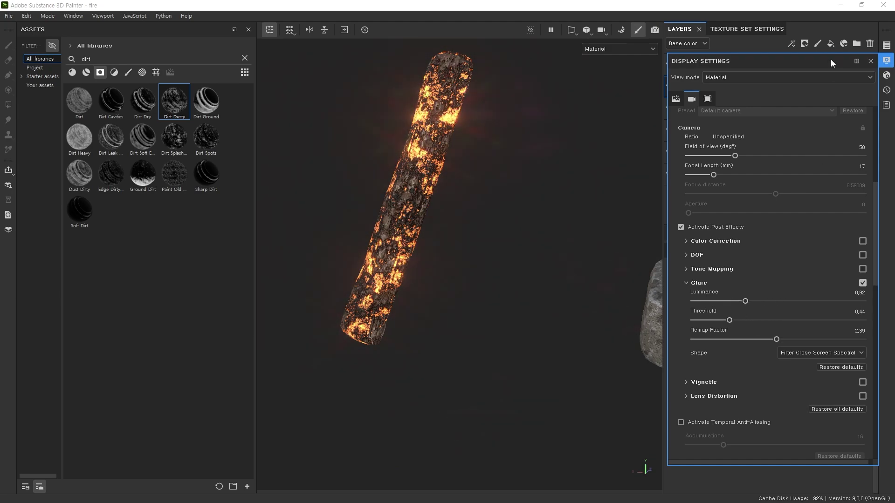
click(840, 6)
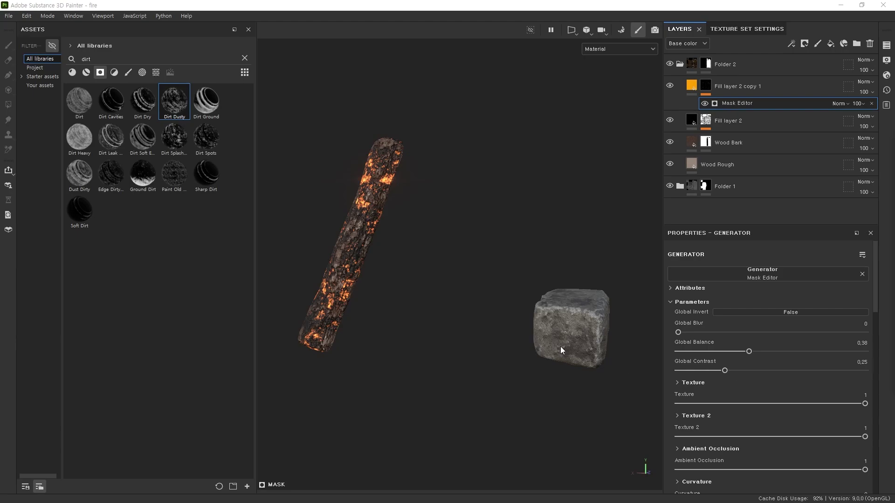
alt+drag(561, 350, 507, 314)
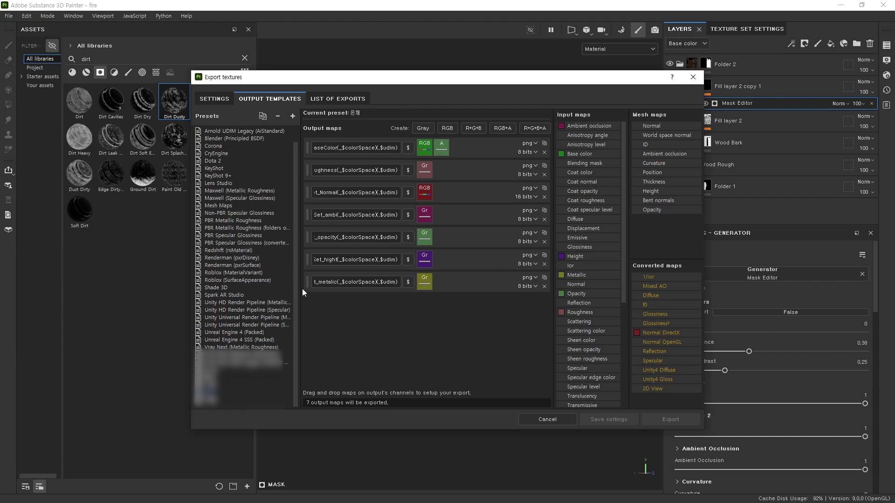
Step: Try adding an RGB output map fed by the Emissive channel to the custom export preset
drag(299, 291, 260, 287)
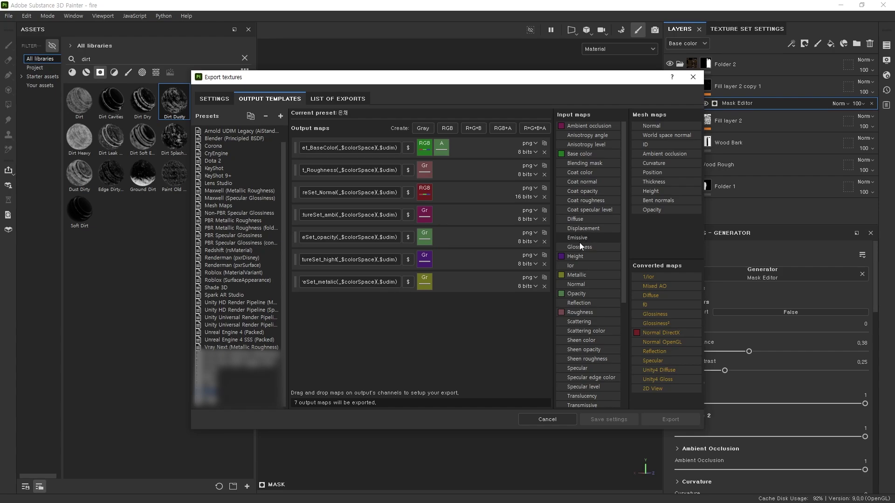
click(446, 128)
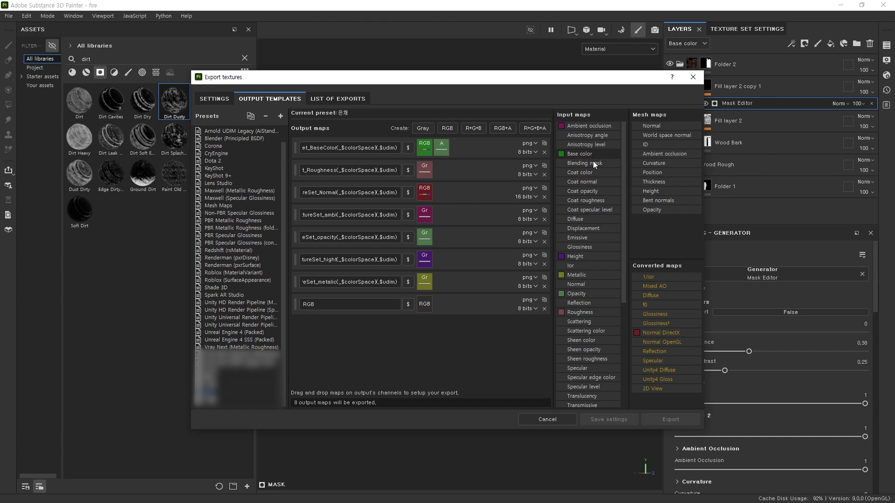
drag(578, 238, 425, 304)
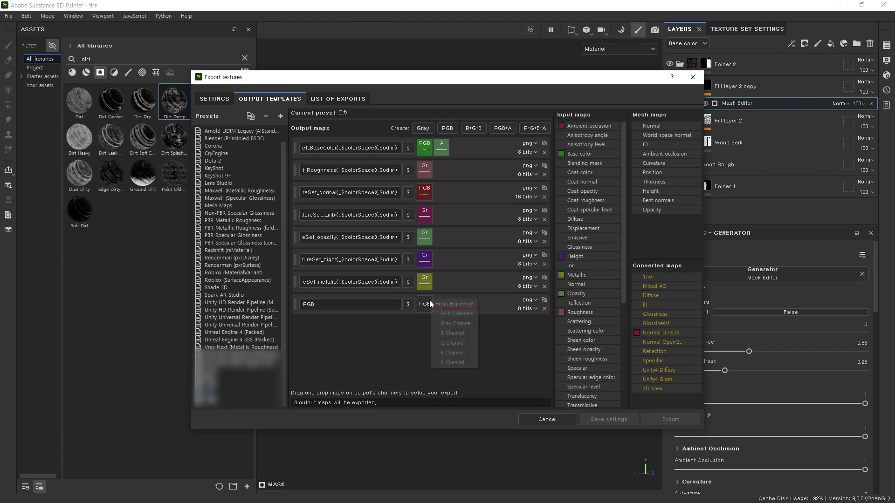
click(474, 313)
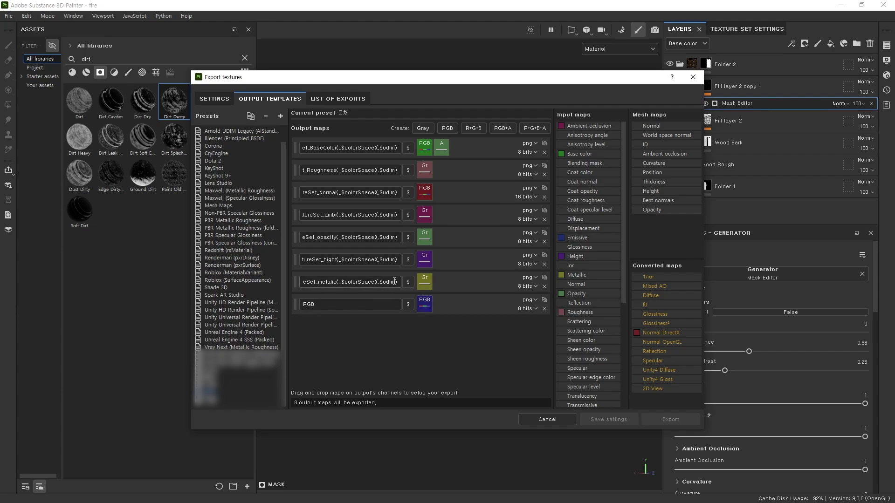
click(544, 308)
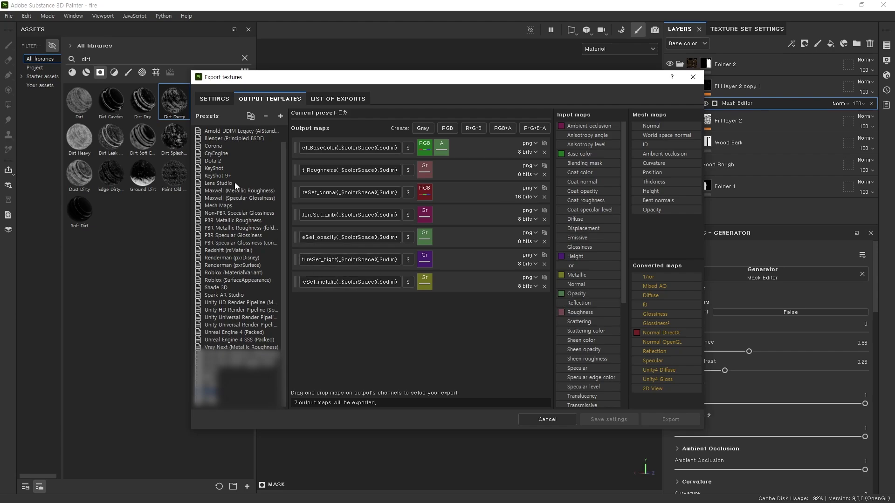
Step: Check how the Non-PBR Specular Glossiness and PBR Metallic Roughness presets define their emissive maps, and return to the custom preset
click(256, 193)
click(227, 213)
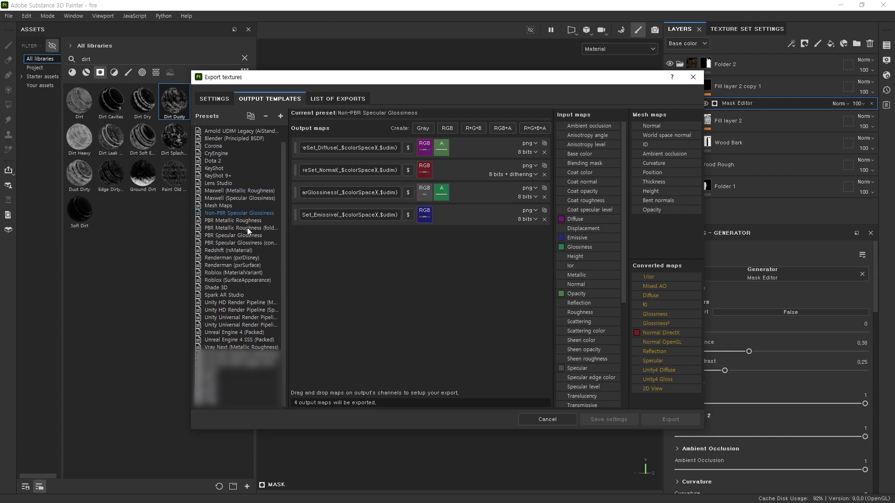
click(247, 227)
click(258, 221)
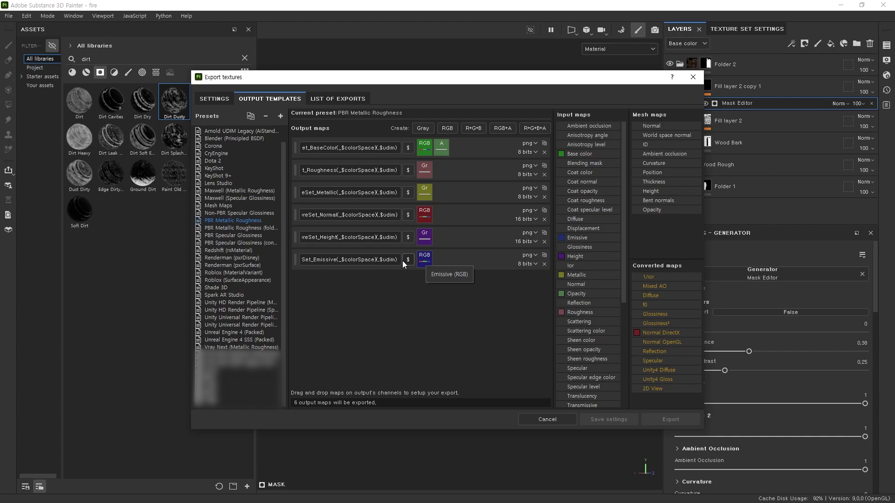
click(218, 396)
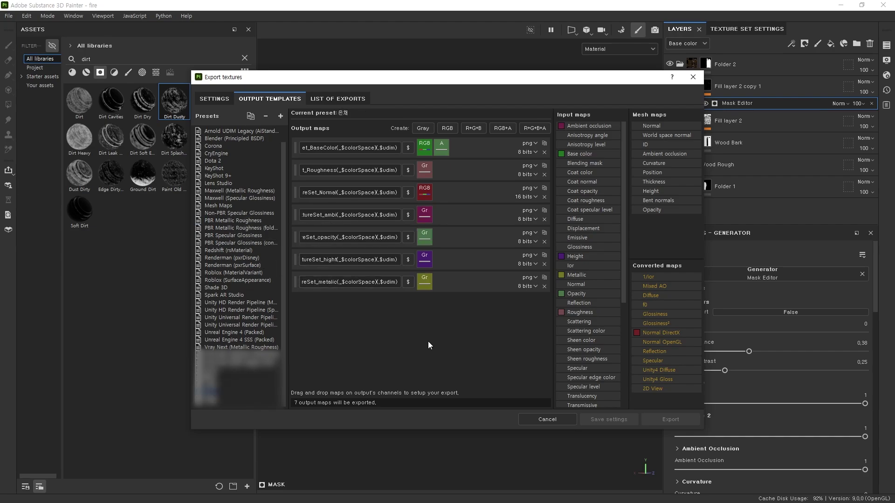
Step: Add an RGB output map to the custom preset and assign the Emissive input's RGB channels to it
click(447, 129)
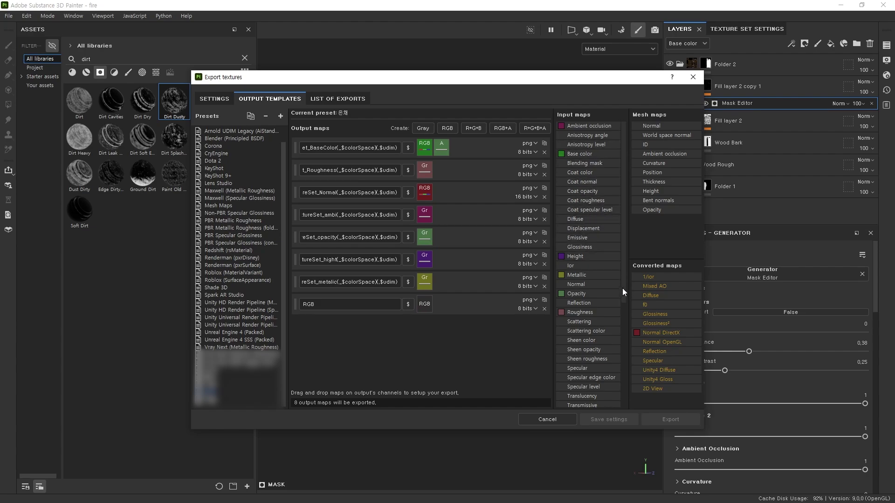
drag(626, 292, 431, 306)
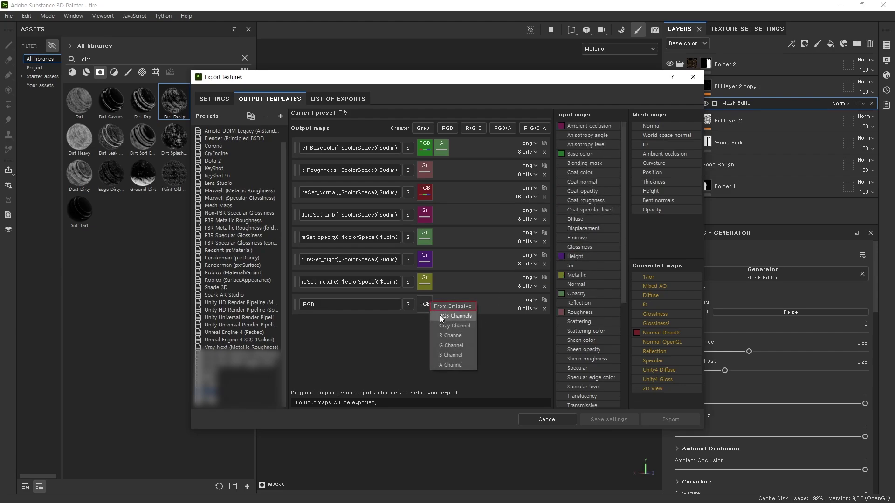
click(458, 320)
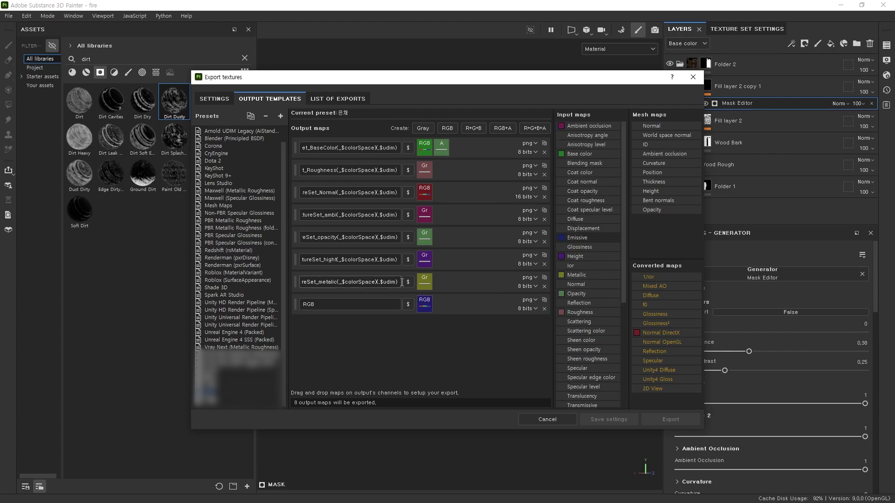
Step: Copy the metallic map's name pattern to the new RGB map and replace the suffix metalic with emissive
click(349, 282)
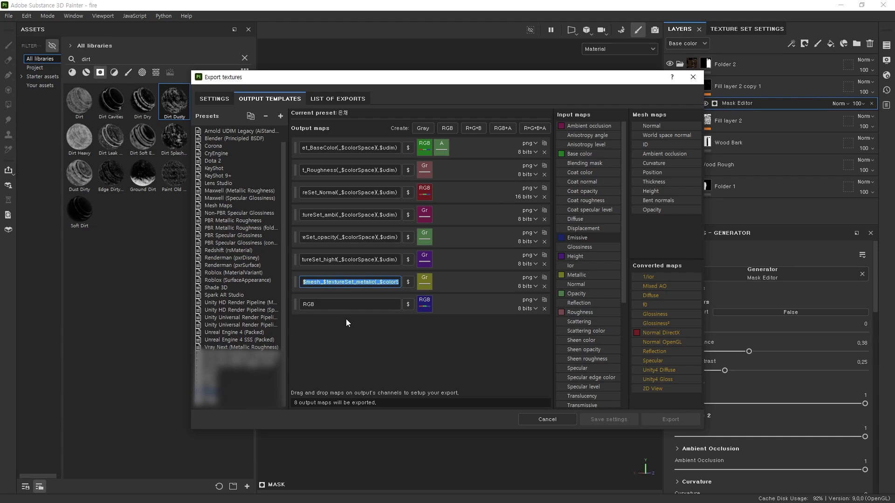
key(ctrl+c)
click(356, 304)
key(ctrl+v)
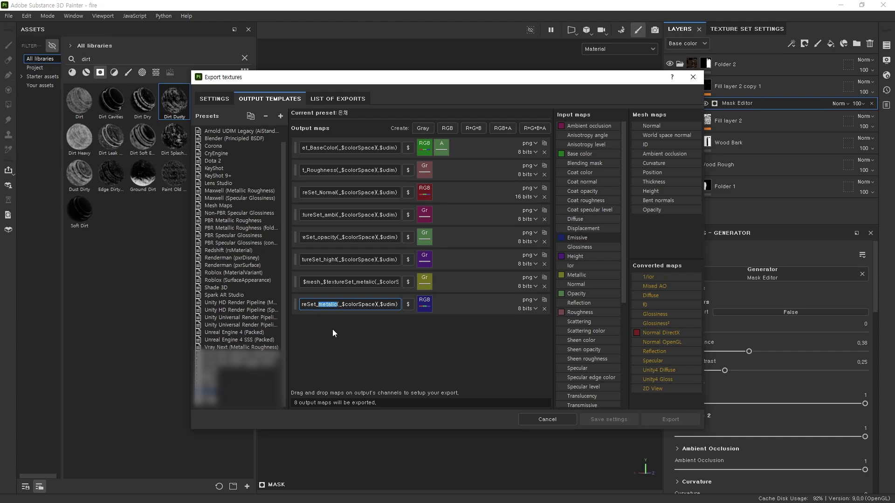
text(emissive)
key(Return)
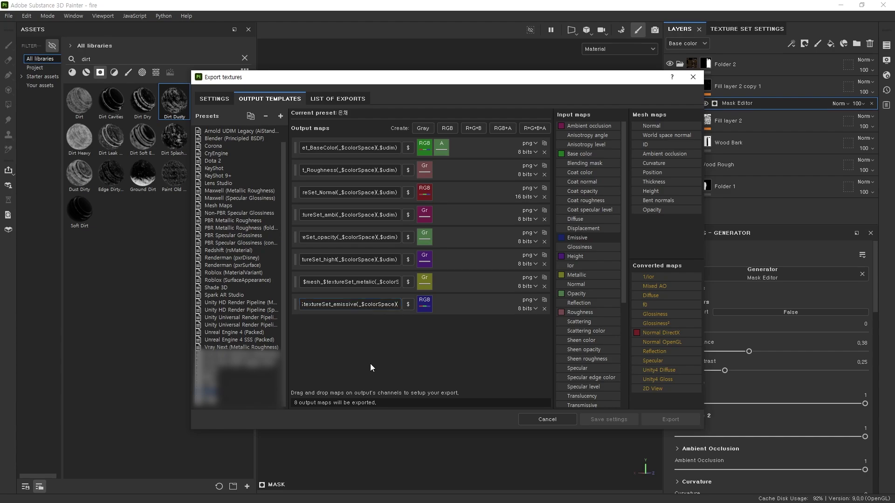
Step: Capitalize the suffixes in the two output map names as Emissive and Metalic
key(BackSpace)
text(E)
key(Return)
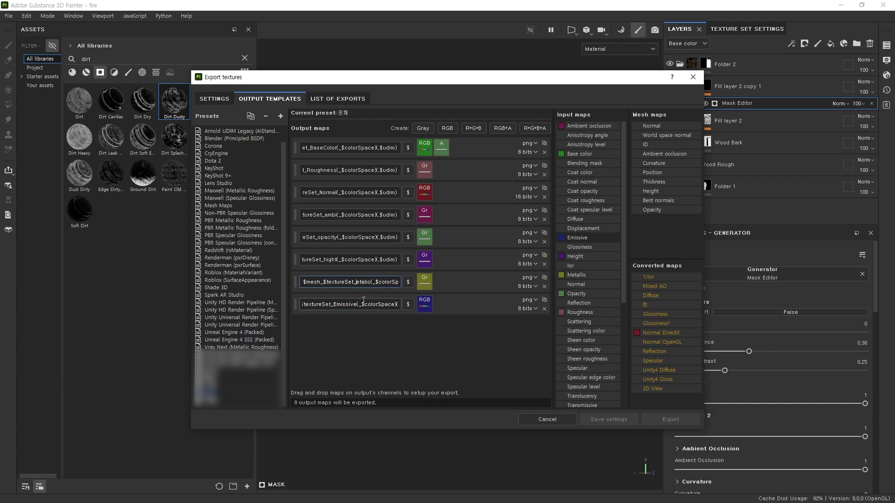
key(Return)
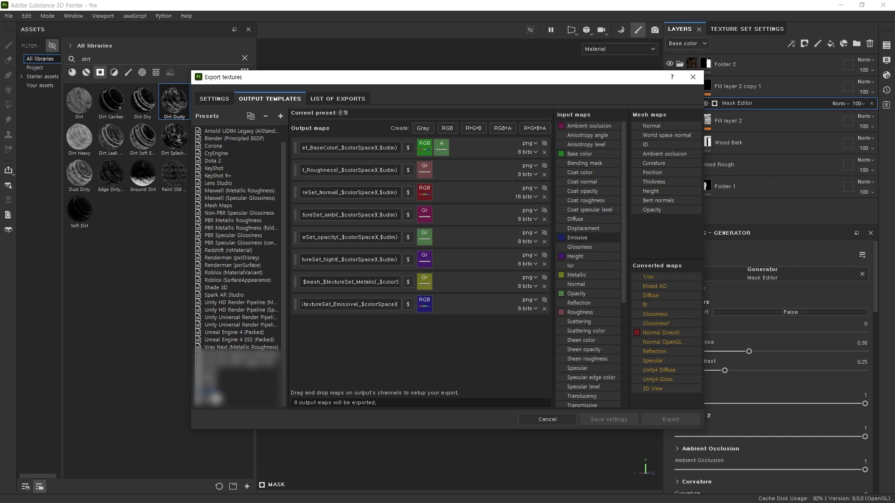
Step: Set the export padding to Dilation + diffusion, export the textures, and close the export dialog
click(212, 100)
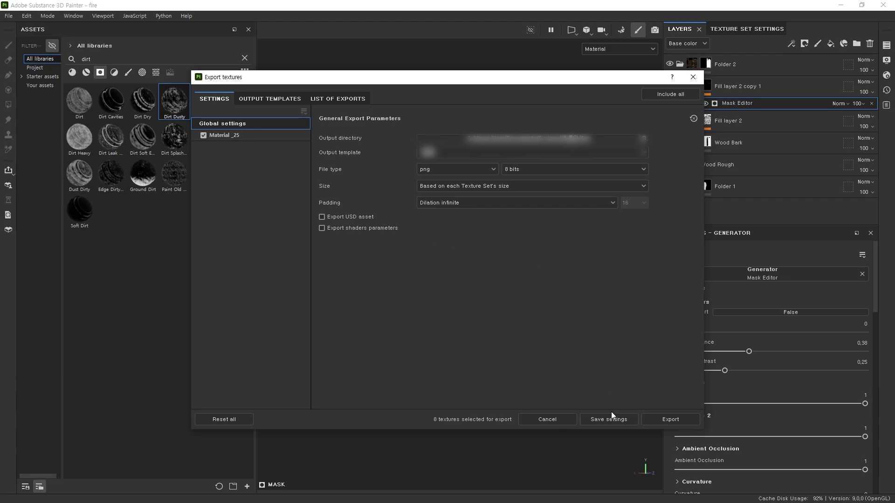
click(600, 203)
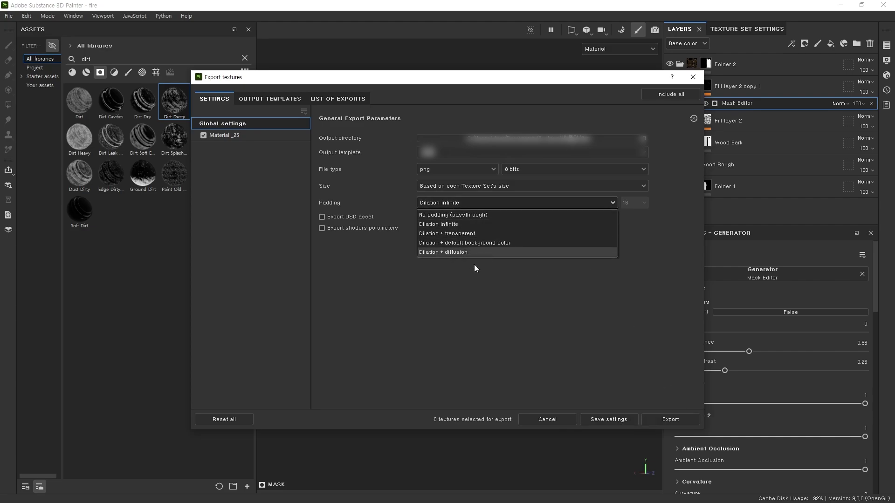
click(468, 251)
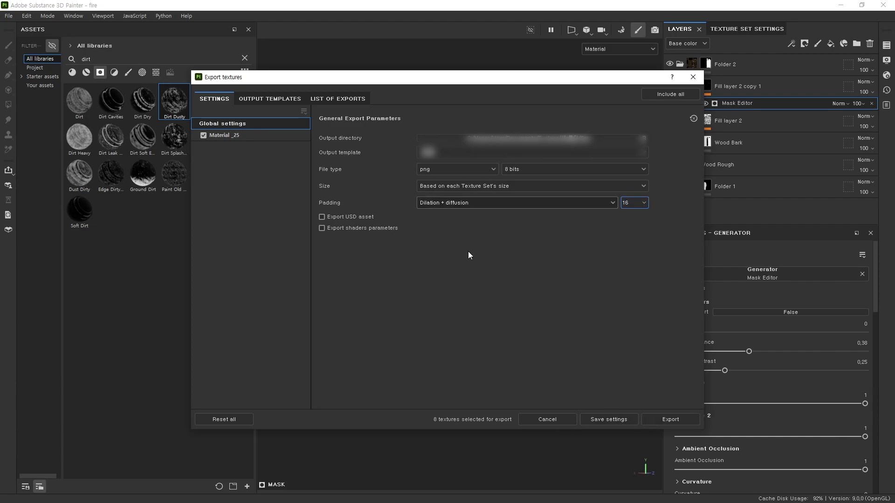
click(675, 419)
click(693, 78)
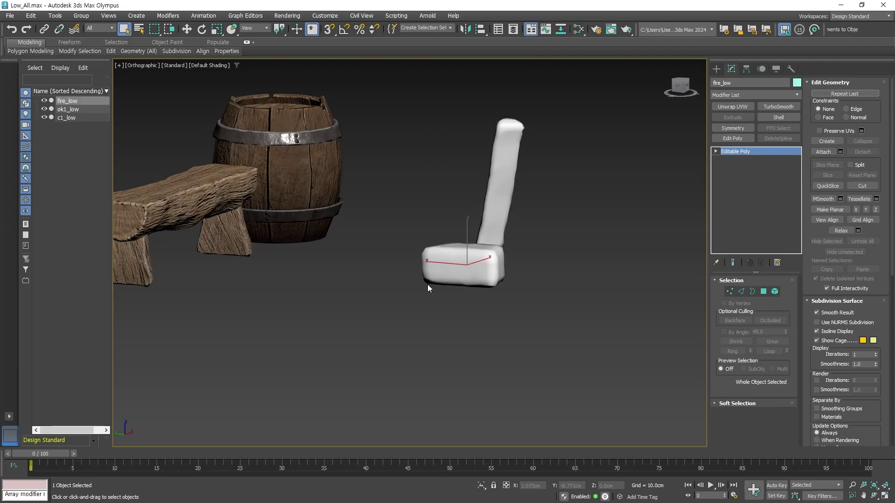
Step: Open the Slate Material Editor and create a PBR Material (Metal/Rough) node in an empty area of View1
key(m)
mouse_move(488, 359)
middle_down()
mouse_move(414, 371)
mouse_move(471, 292)
middle_up()
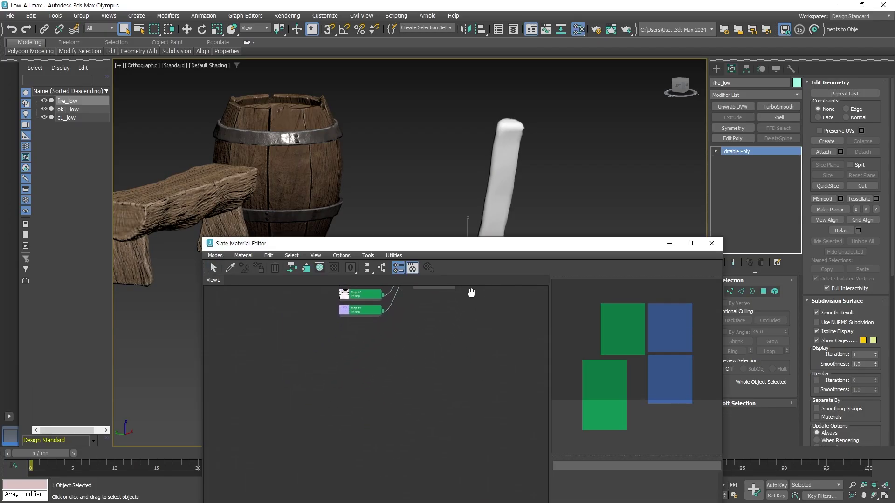
scroll(471, 292, up, 2)
right_click(421, 357)
mouse_move(497, 371)
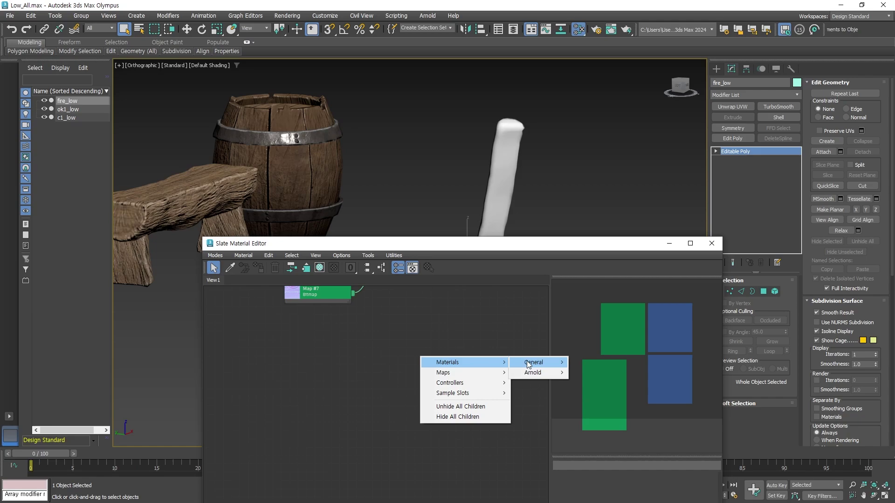
mouse_move(559, 366)
click(603, 437)
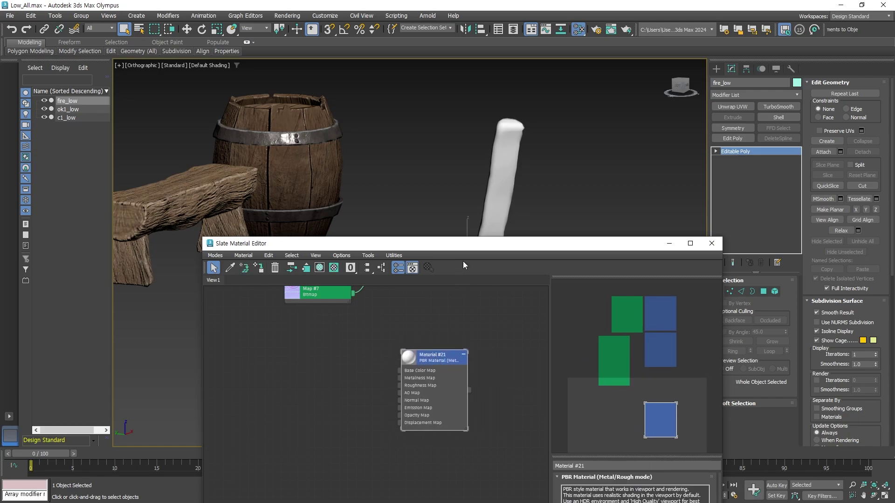
Step: Bring the fire_low base color, ambient, roughness, emissive and normal textures into the node view as bitmap nodes
drag(463, 243, 476, 190)
drag(362, 317, 345, 322)
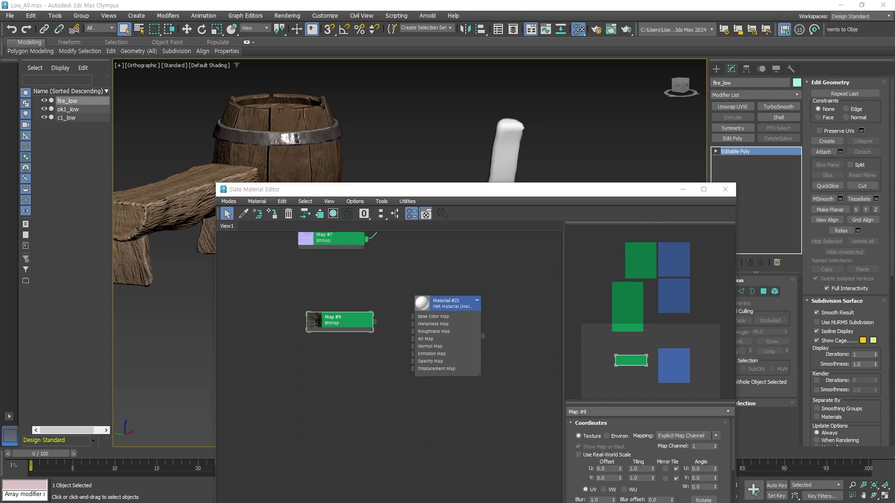
drag(401, 335, 361, 356)
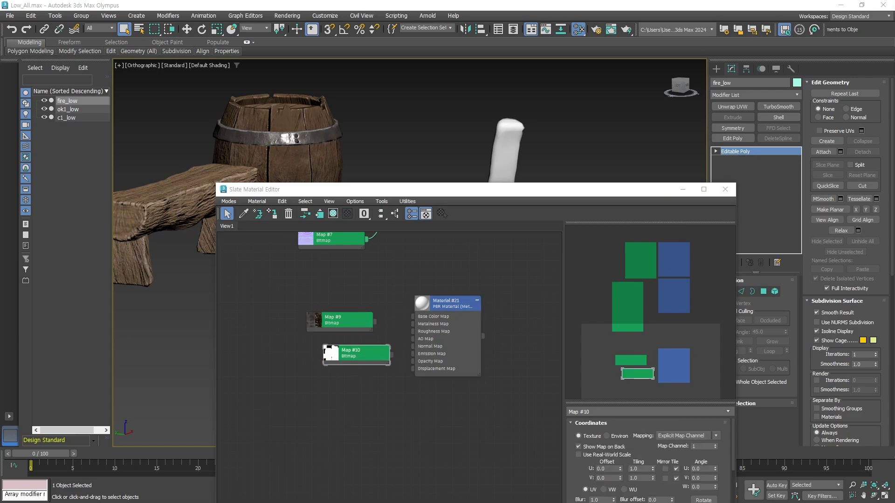
drag(334, 359, 290, 308)
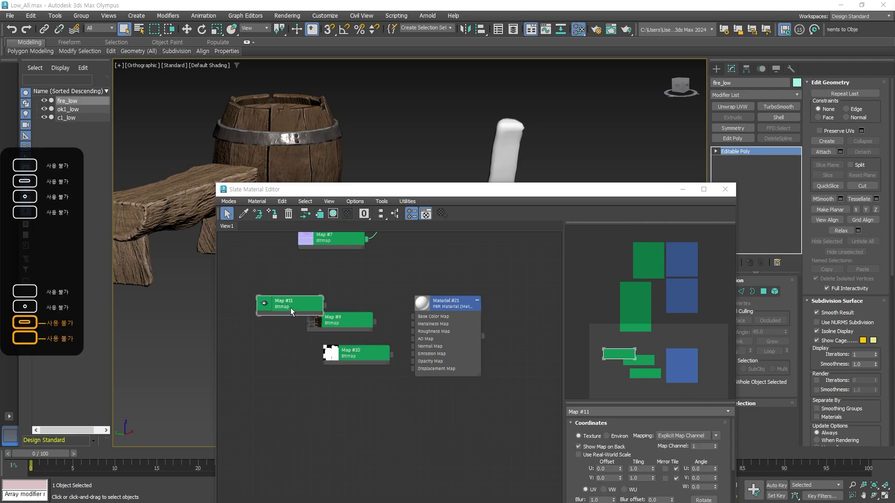
drag(609, 325, 290, 363)
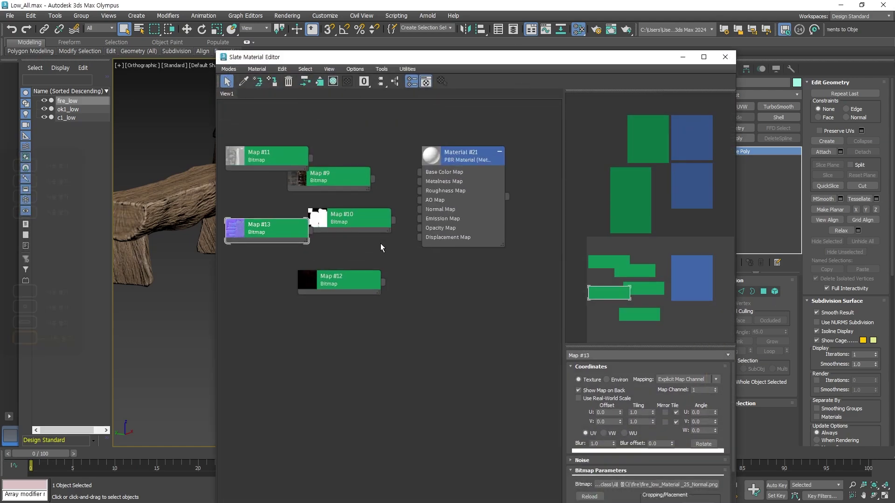
Step: Line up the bitmap nodes and wire base color, roughness, AO and normal to the matching inputs of the PBR material
drag(373, 179, 418, 171)
drag(347, 187, 337, 135)
drag(260, 156, 419, 191)
click(368, 227)
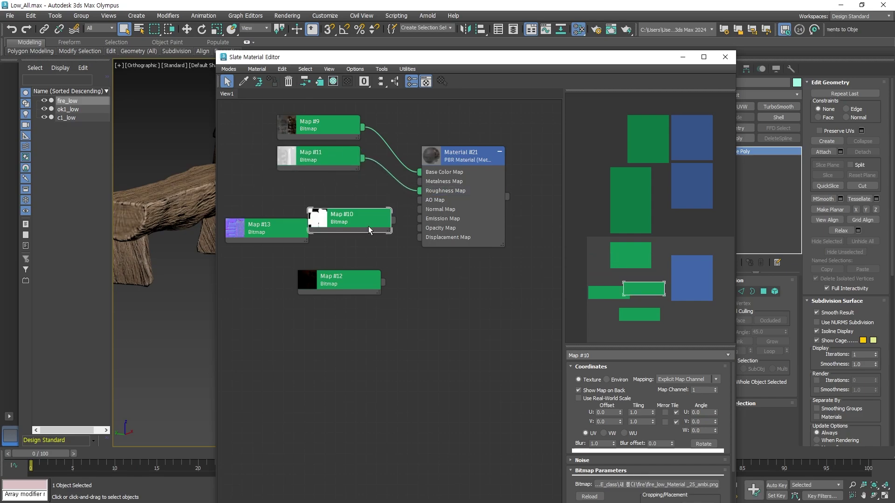
drag(391, 226, 361, 195)
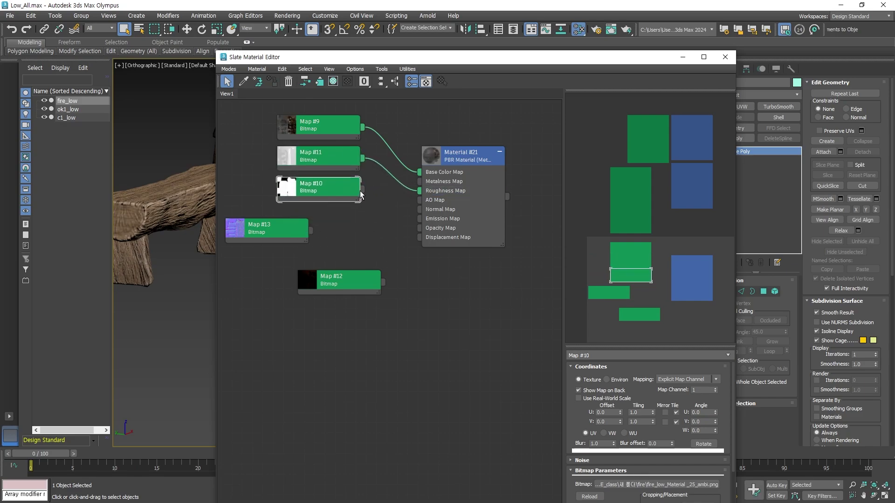
click(294, 228)
drag(293, 228, 346, 218)
drag(419, 209, 362, 220)
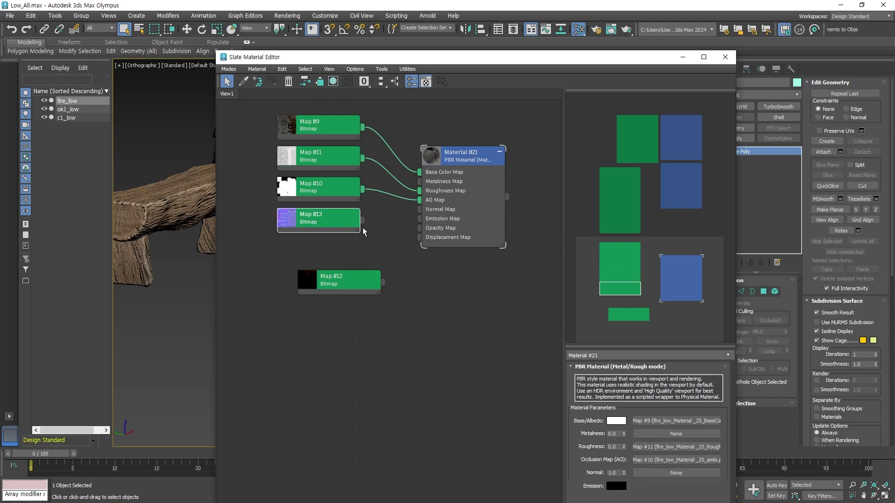
Step: Check the source file of the emissive bitmap and connect it to the material's Emission Map input
drag(349, 281, 329, 250)
click(345, 264)
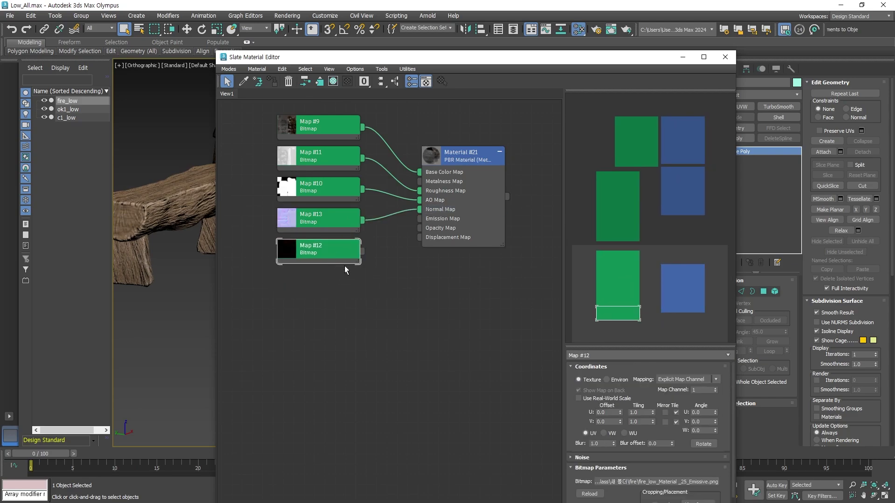
click(667, 485)
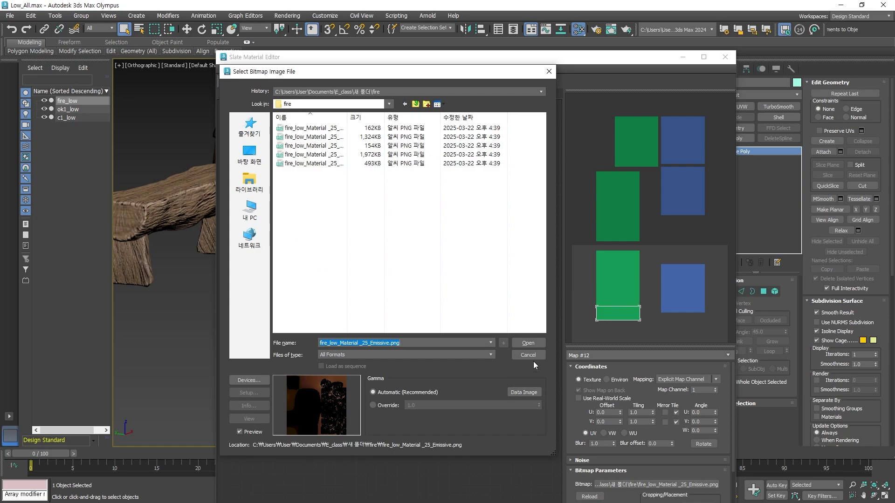
click(522, 357)
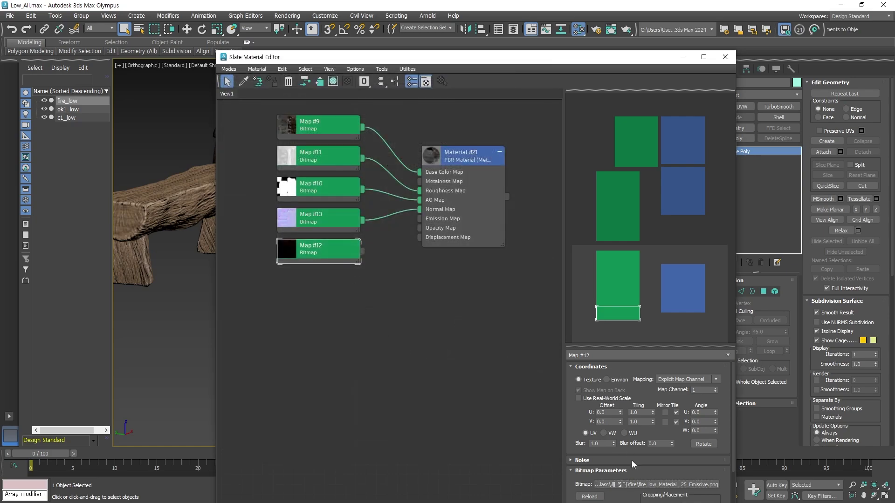
drag(409, 251, 418, 219)
drag(561, 63, 591, 253)
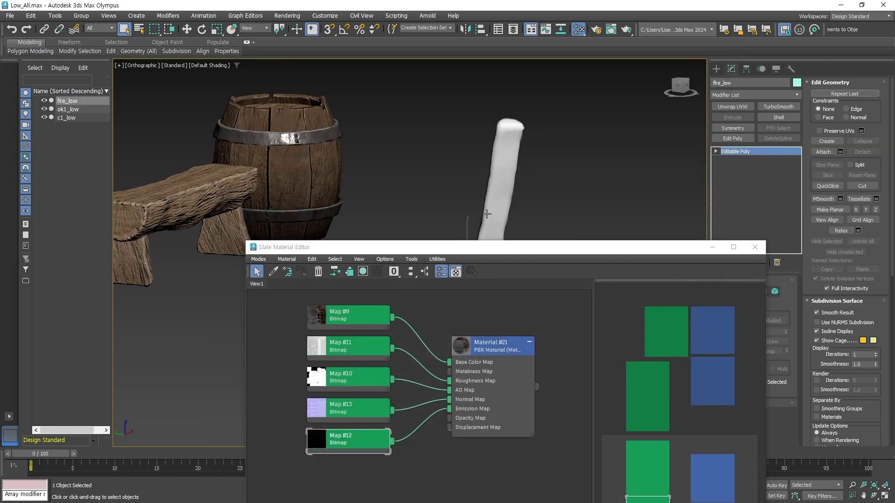
Step: Assign the PBR material to fire_low and turn on the edged-faces display in the viewport
click(486, 213)
key(F4)
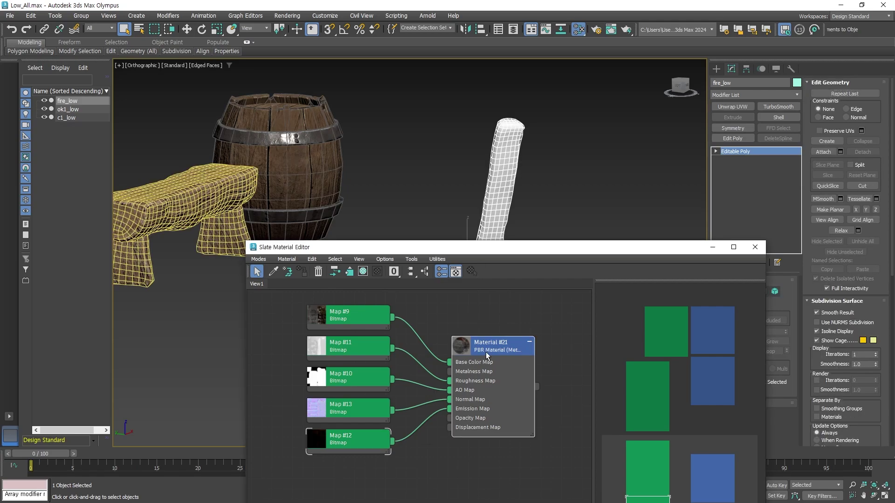
click(486, 355)
click(307, 274)
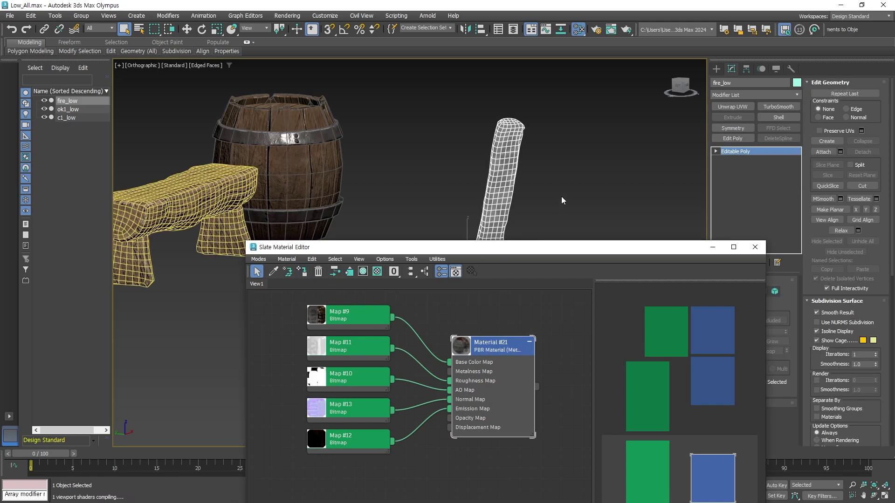
click(599, 196)
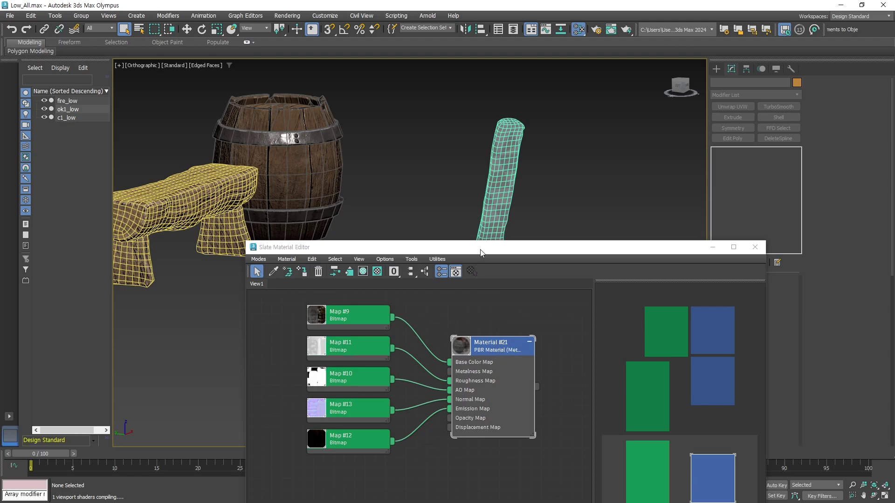
Step: Detach the stone element from fire_low as a separate object
click(521, 207)
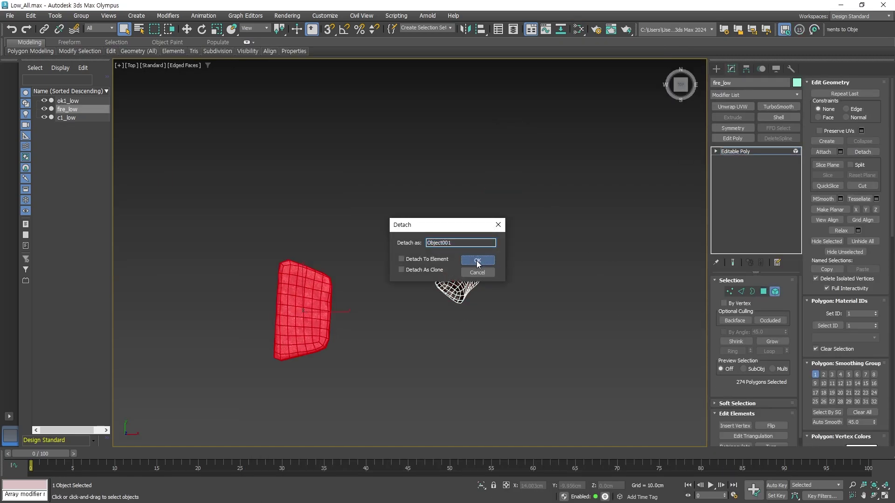
click(477, 260)
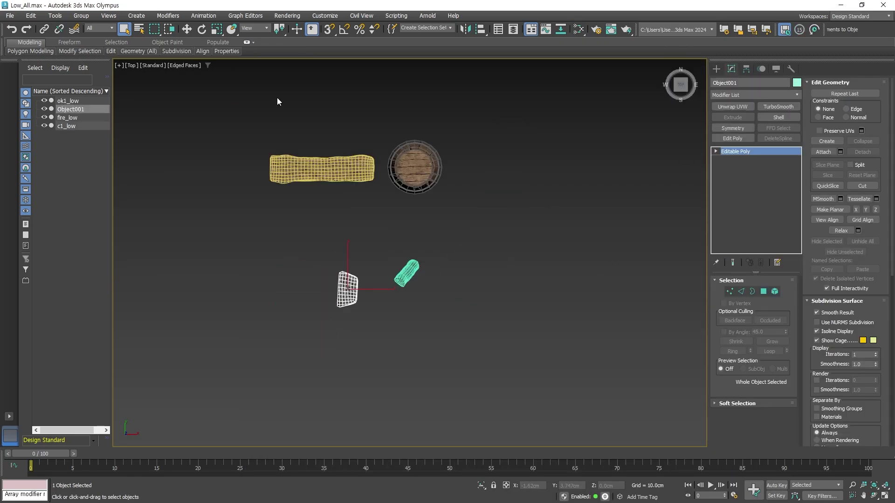
Step: Try to make rotated copies of the detached stone around a pivot offset from it
scroll(390, 287, up, 4)
click(201, 29)
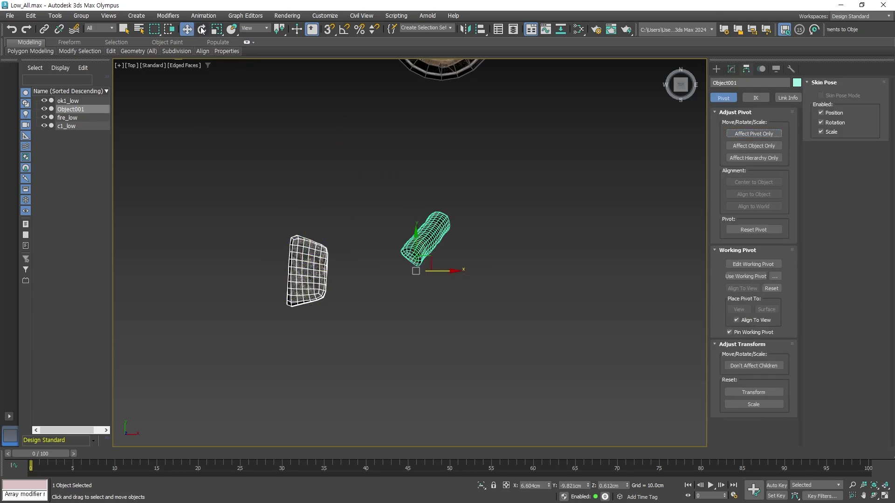
mouse_move(451, 270)
shift+mouse_down()
mouse_move(464, 259)
mouse_move(422, 271)
mouse_move(437, 250)
shift+mouse_up()
key(Escape)
key(w)
click(744, 134)
click(744, 134)
click(202, 29)
click(497, 296)
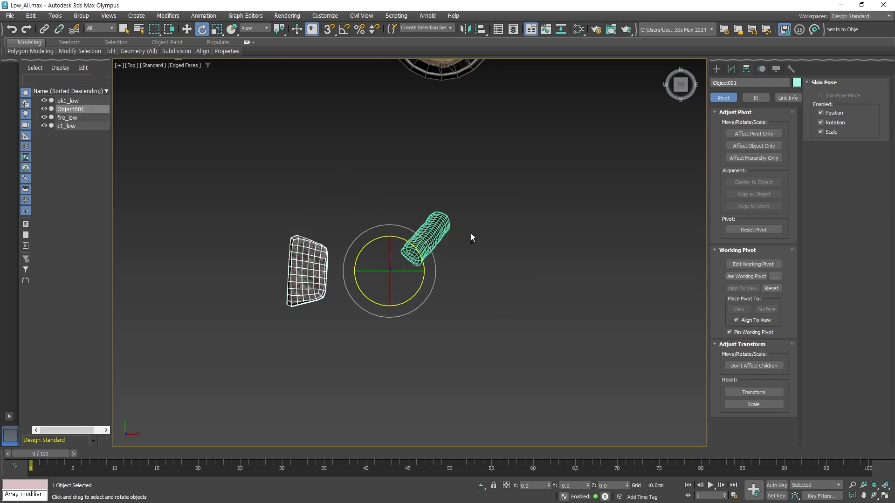
key(ctrl+z)
Step: Make two copies of the stone, moving and rotating each to form an arc of three stones
click(186, 30)
click(372, 209)
click(458, 296)
mouse_move(308, 270)
shift+mouse_down()
mouse_move(329, 198)
mouse_move(378, 190)
mouse_move(386, 219)
shift+mouse_up()
click(202, 29)
click(386, 187)
click(444, 294)
key(w)
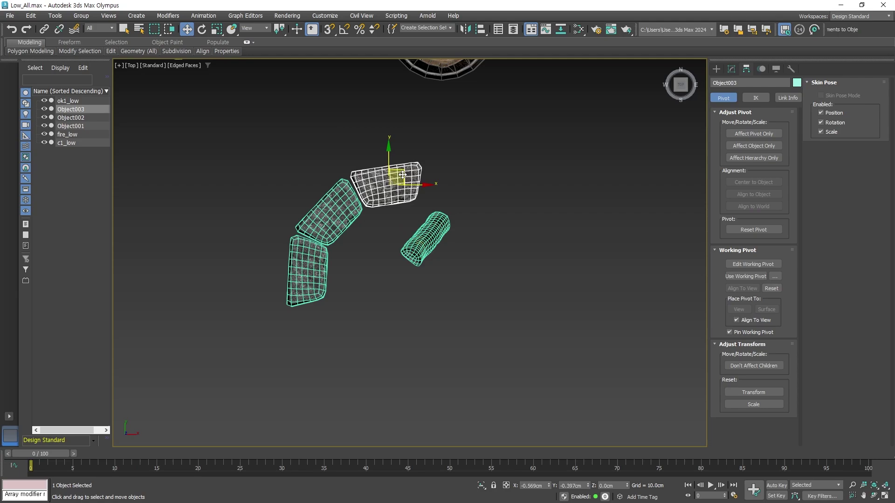
key(e)
drag(403, 143, 396, 172)
Step: Mirror the three arc stones horizontally as copies and move the copies across to form the upper half of a ring
key(w)
drag(261, 144, 382, 289)
click(731, 69)
click(465, 30)
click(423, 329)
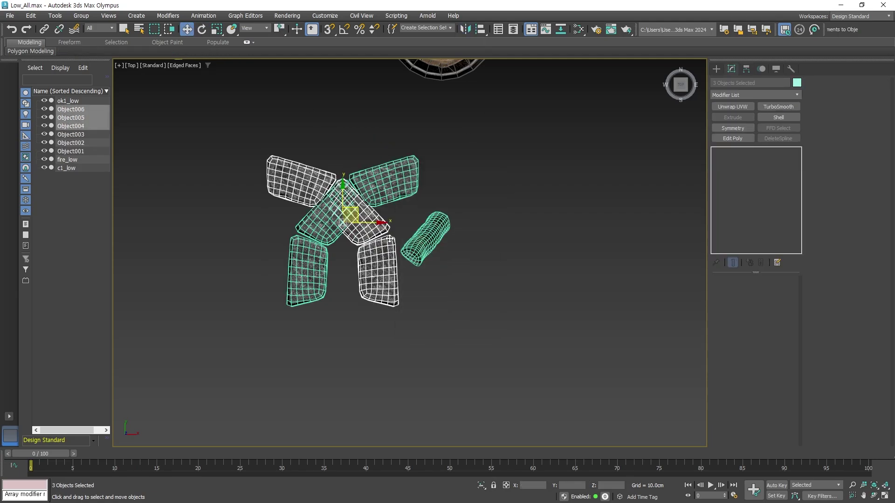
drag(379, 223, 531, 223)
Step: Select all six stones and mirror them vertically as copies
drag(270, 145, 372, 289)
ctrl+drag(459, 143, 517, 219)
ctrl+click(530, 271)
click(465, 29)
click(428, 218)
click(421, 329)
Step: Move the mirrored copies down, delete the two surplus stones, and position the remaining four as the ring's lower half
drag(419, 202, 491, 359)
click(491, 360)
alt+middle_drag(491, 359, 443, 234)
key(Delete)
drag(443, 233, 457, 250)
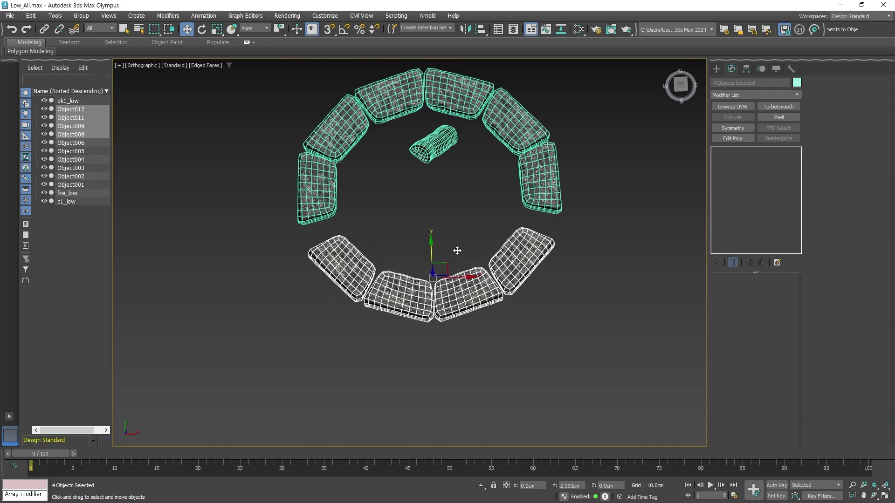
Step: Nudge the side and upper stones in the top view to tighten their spacing around the ring
key(t)
click(538, 200)
click(318, 196)
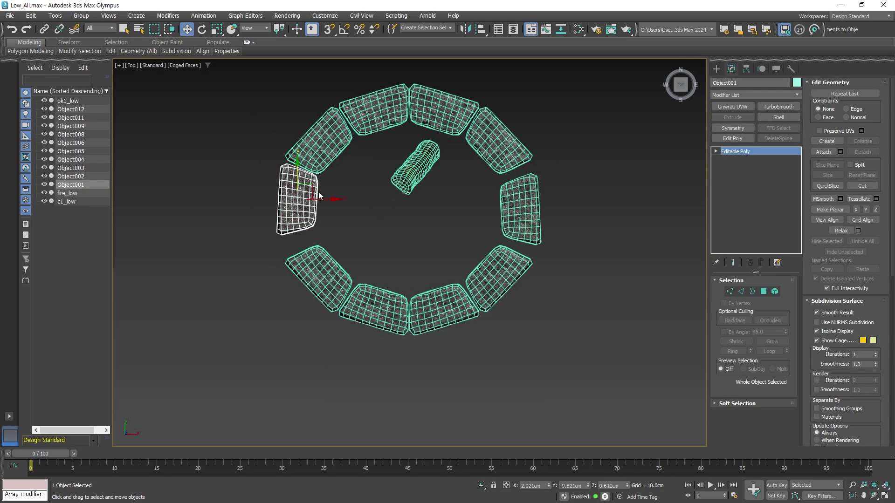
drag(318, 196, 320, 203)
click(320, 140)
drag(320, 140, 321, 146)
click(372, 109)
drag(373, 110, 375, 114)
click(499, 140)
drag(499, 140, 498, 149)
drag(454, 99, 457, 104)
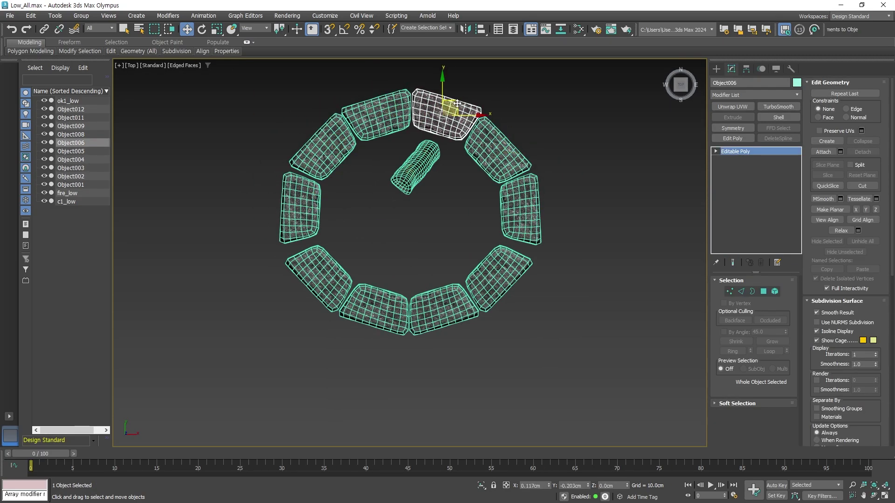
Step: Shift the lower stones and the left stone to close the gaps in the ring
drag(321, 275, 324, 279)
drag(373, 305, 373, 301)
click(300, 208)
drag(499, 277, 499, 270)
Step: Fine-tune the positions of the left, lower-left and bottom stones so the ring looks evenly spaced
alt+middle_drag(569, 260, 594, 258)
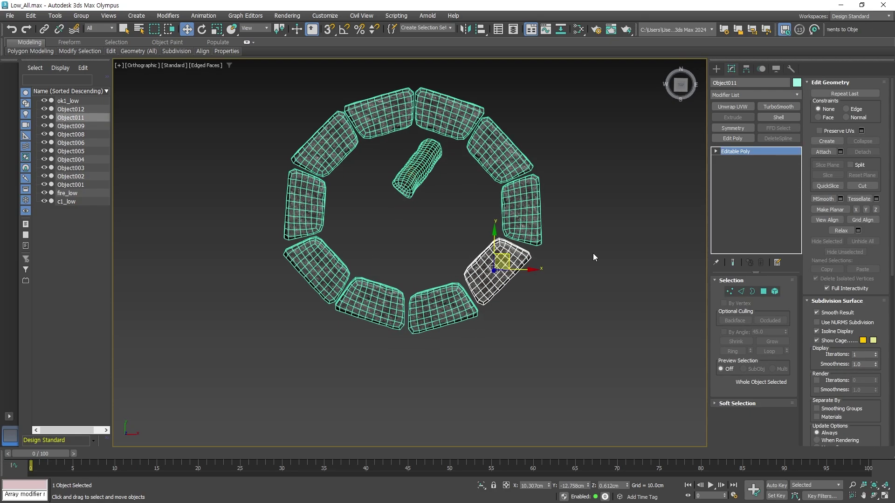
key(t)
click(401, 179)
click(500, 208)
click(306, 280)
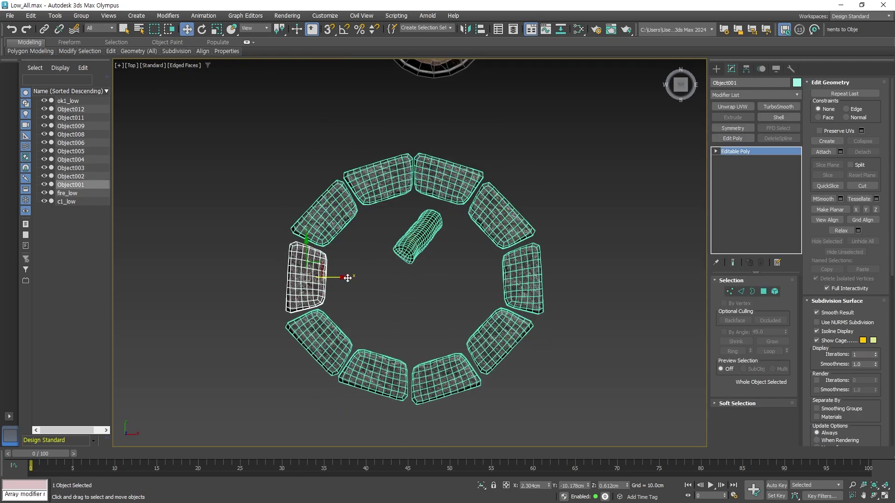
click(321, 345)
click(447, 380)
click(375, 375)
Step: Turn off the edged-faces display and inspect the textured stone ring
click(729, 291)
key(F4)
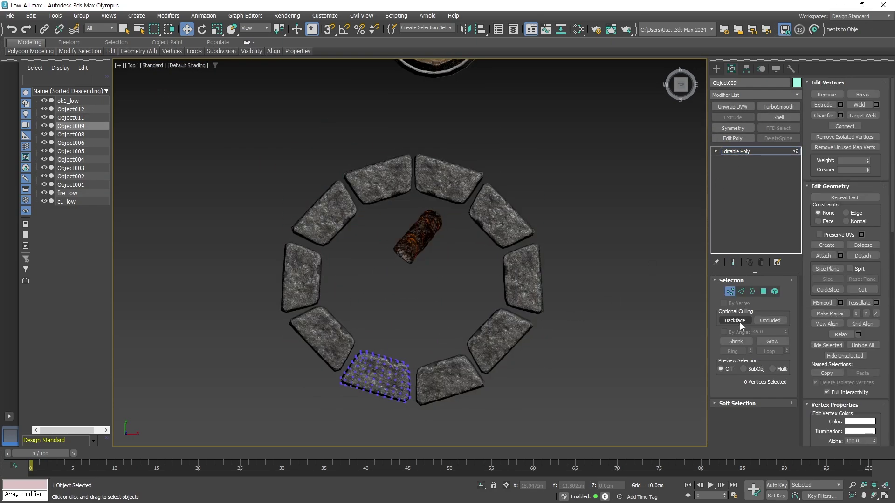
click(730, 291)
click(639, 345)
alt+middle_drag(639, 346, 592, 293)
key(t)
Step: Select the ring stones and the log, and hide all other objects
scroll(426, 233, down, 6)
drag(357, 310, 491, 208)
right_click(511, 176)
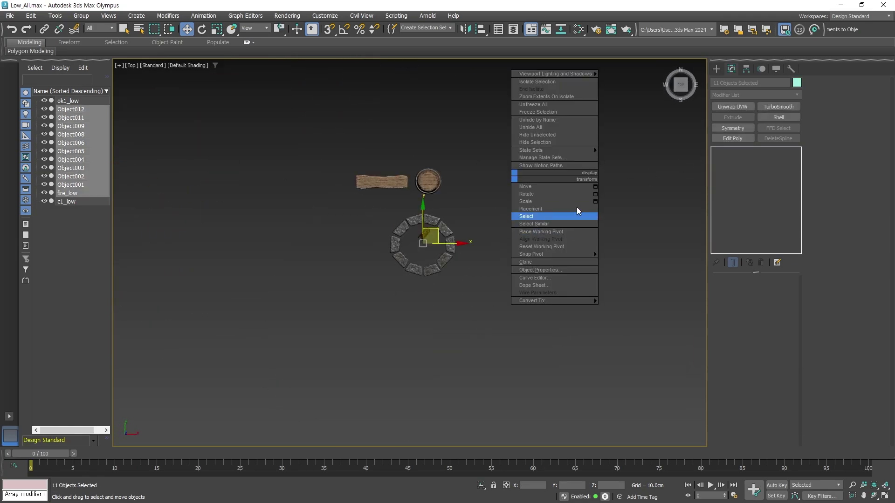
click(559, 216)
key(z)
Step: Rotate individual upper and lower stones slightly to give the ring an irregular layout
click(550, 280)
click(242, 280)
click(279, 181)
key(e)
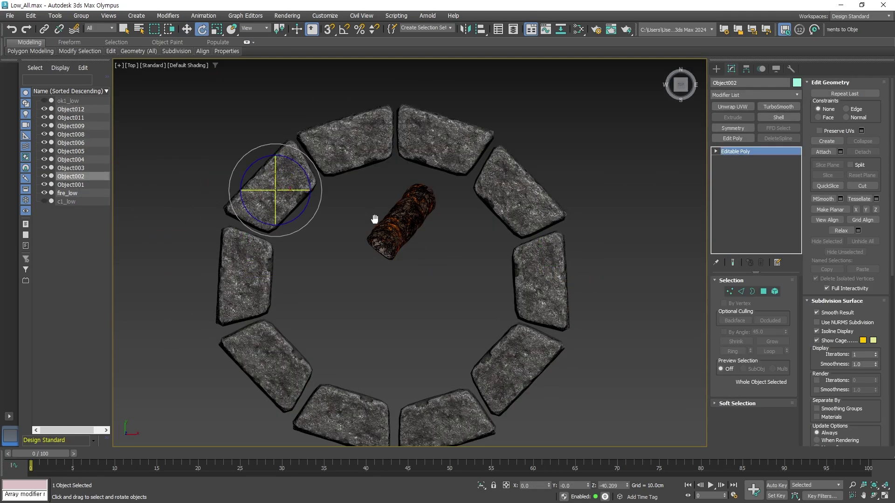
middle_drag(374, 219, 397, 197)
click(512, 172)
click(475, 110)
click(480, 387)
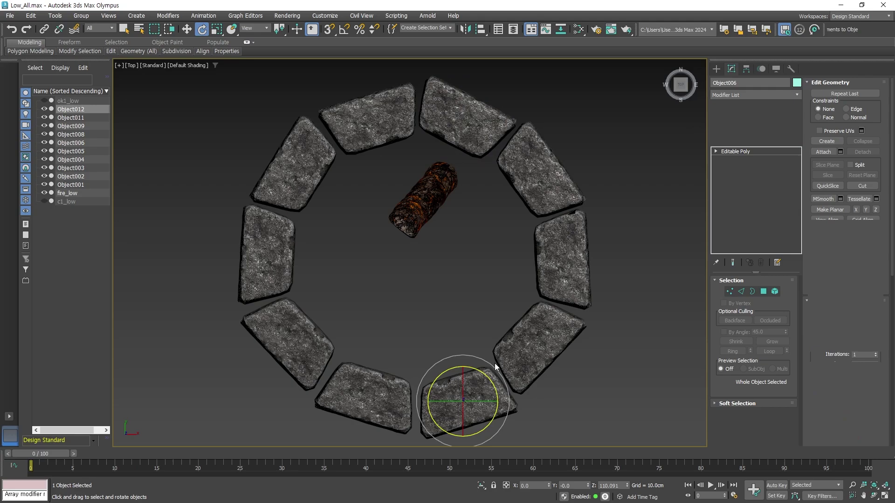
drag(495, 368, 497, 368)
Step: Move the lower, upper and left stones slightly to even out the gaps between the rotated stones
click(370, 395)
click(187, 31)
drag(370, 373, 371, 370)
click(299, 336)
drag(303, 332, 308, 328)
scroll(494, 292, down, 3)
click(489, 368)
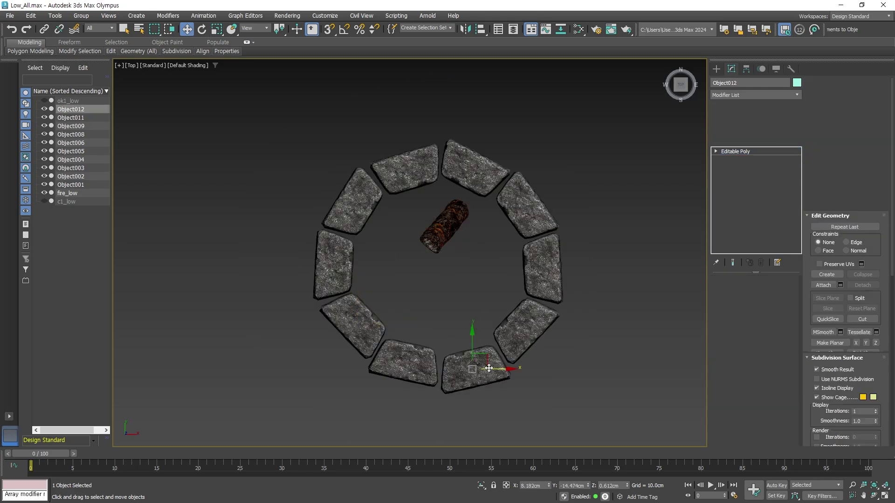
click(473, 160)
click(405, 167)
click(335, 263)
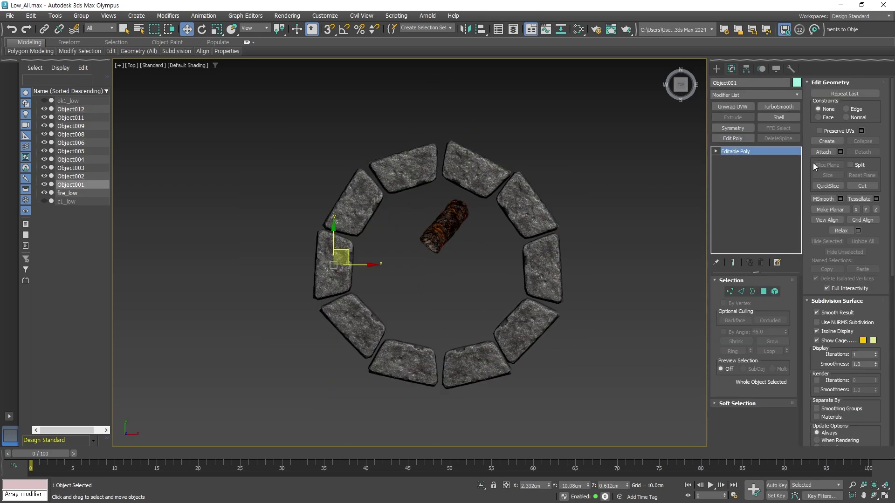
Step: Attach all the ring stones into one object and show the mesh edges
click(822, 151)
key(F3)
click(565, 295)
Step: Inspect the log's pivot in pivot editing mode, and isolate the log with all other objects hidden
click(444, 227)
click(746, 68)
click(753, 133)
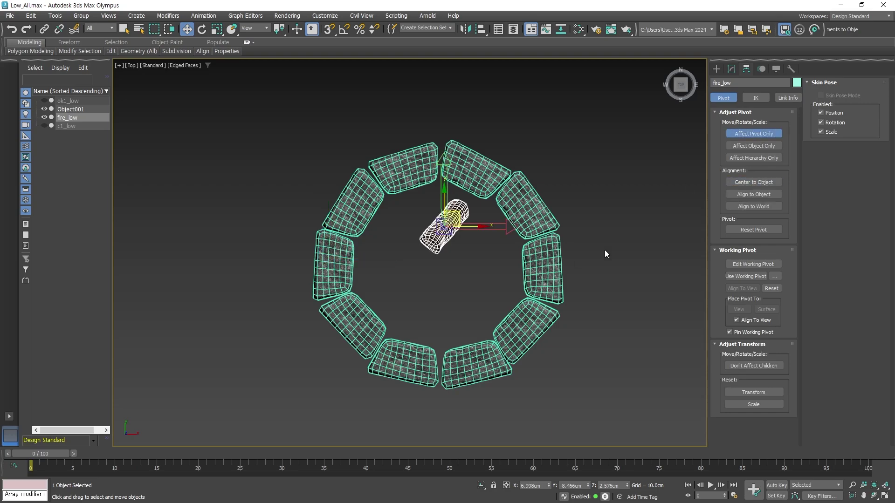
click(606, 254)
key(F3)
mouse_move(605, 254)
alt+middle_down()
mouse_move(522, 251)
mouse_move(545, 297)
alt+middle_up()
key(ctrl+s)
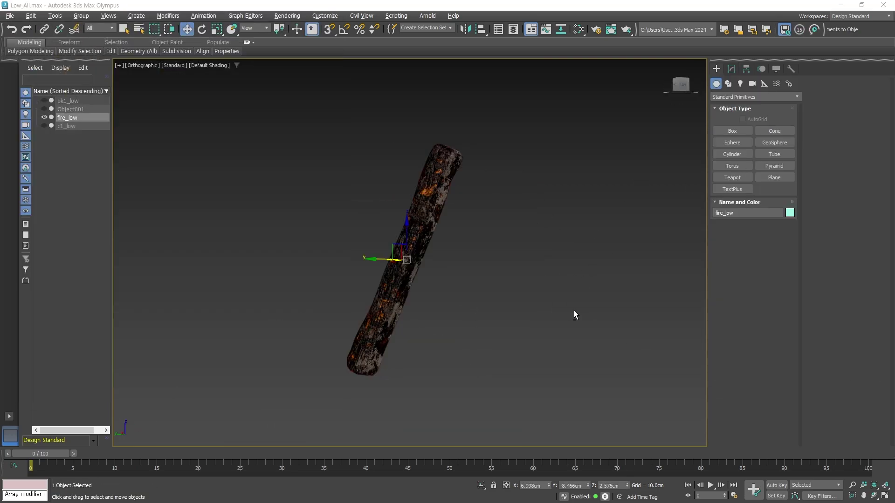
Step: Create a small box about 0.64 by 0.45 cm, aligned to the log's surface with AutoGrid
alt+middle_drag(574, 312, 660, 234)
click(742, 133)
alt+middle_drag(531, 293, 489, 299)
click(741, 120)
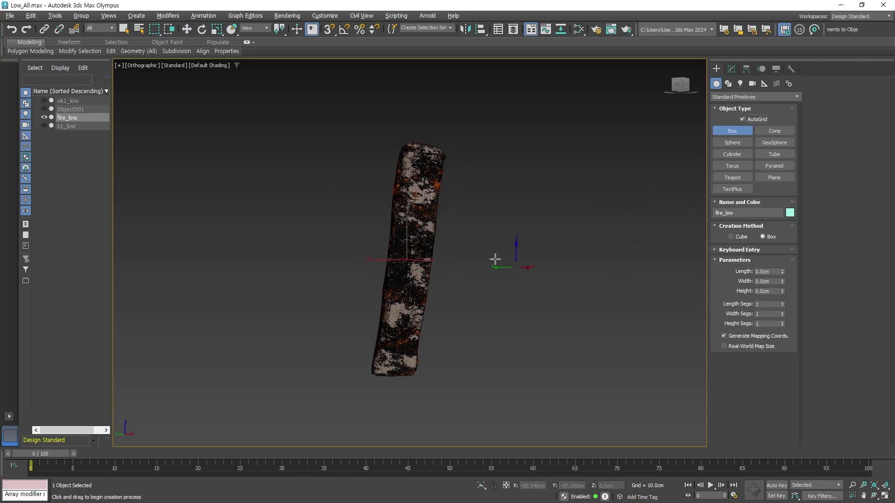
scroll(495, 255, up, 3)
alt+middle_drag(423, 267, 394, 233)
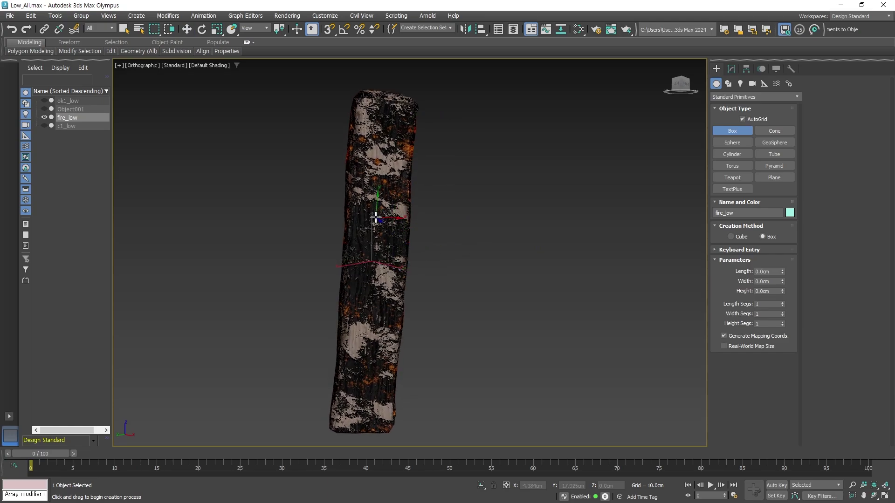
drag(375, 218, 409, 244)
click(417, 207)
key(w)
alt+middle_drag(417, 207, 526, 283)
scroll(435, 247, up, 4)
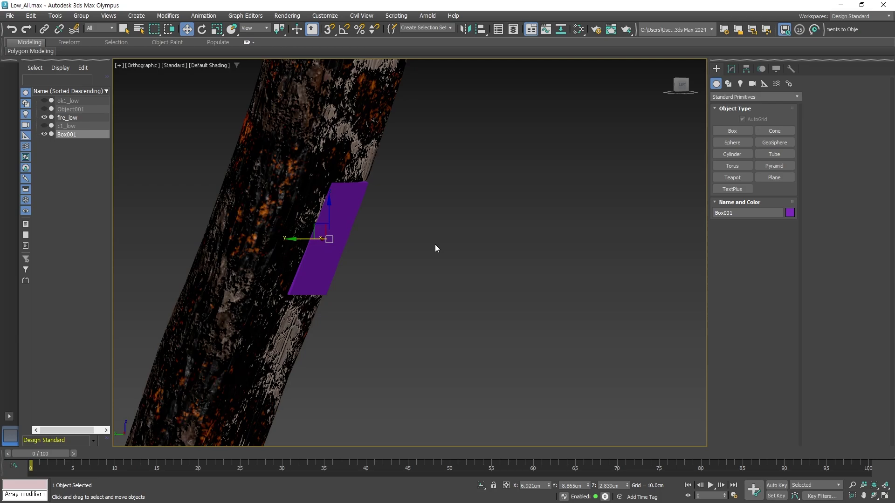
Step: Set the reference coordinate system to Local and convert the box to an editable poly
alt+middle_drag(503, 250, 532, 239)
click(731, 69)
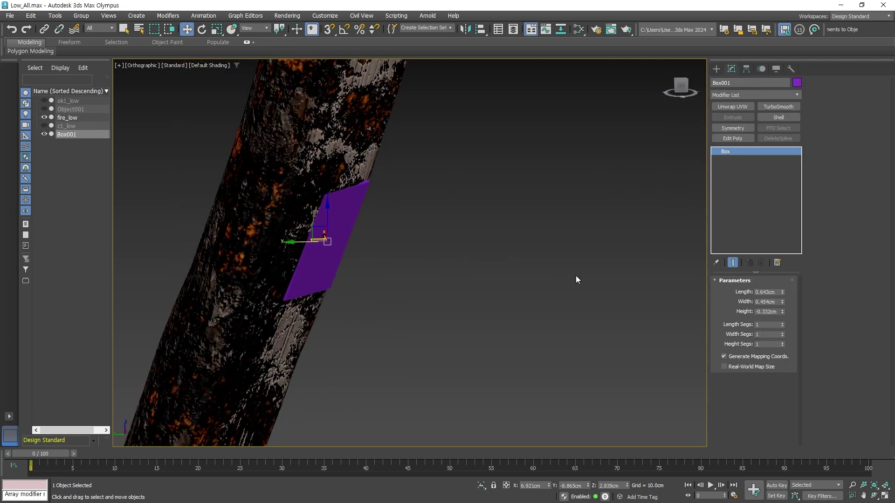
click(254, 28)
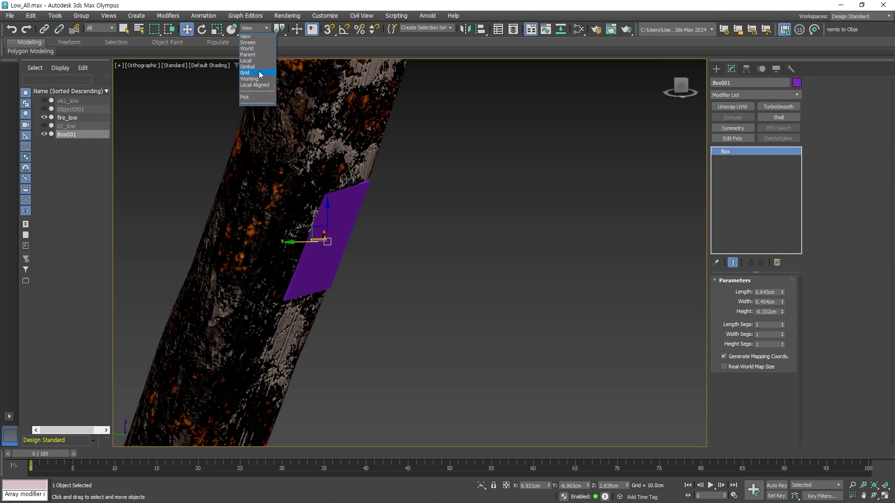
click(254, 64)
alt+middle_drag(360, 261, 438, 241)
drag(369, 239, 350, 252)
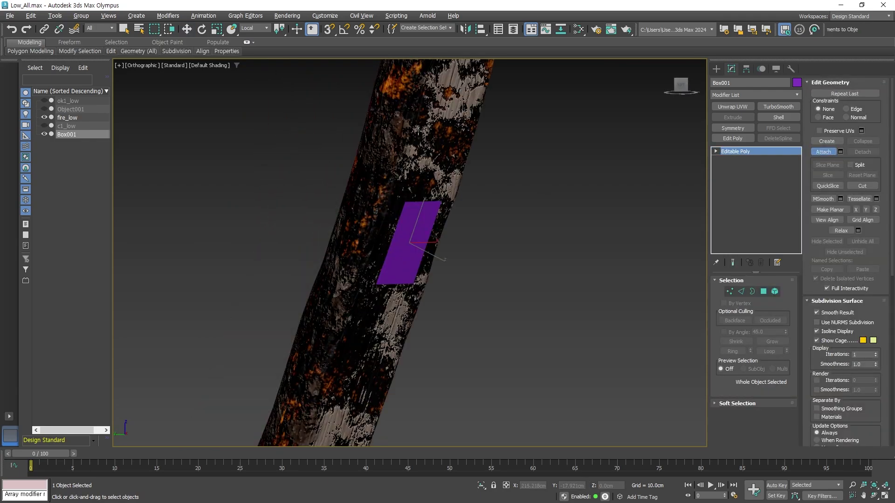
Step: Attach the log to the box, and delete the box's own element so only the log geometry remains
click(438, 298)
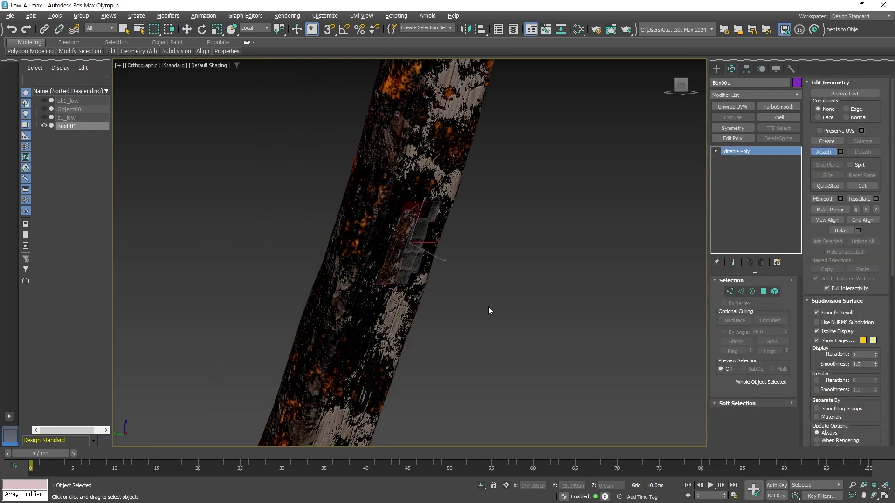
alt+middle_drag(487, 306, 639, 279)
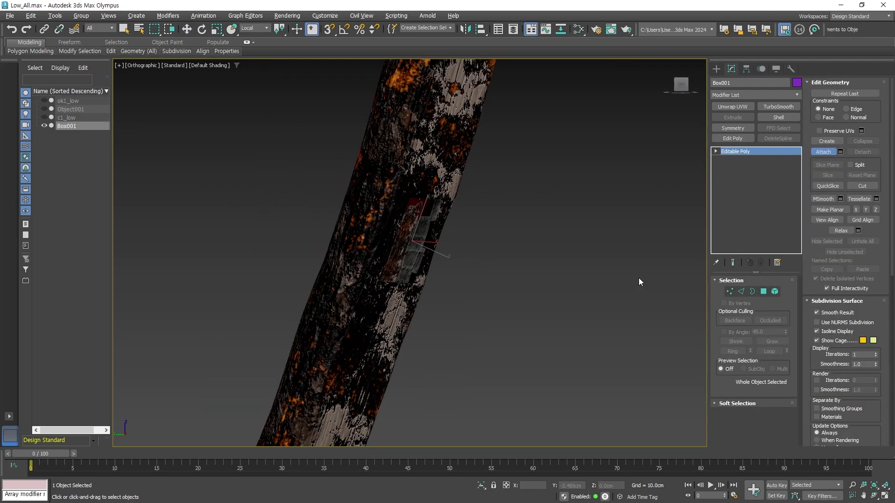
click(775, 291)
click(415, 231)
click(559, 268)
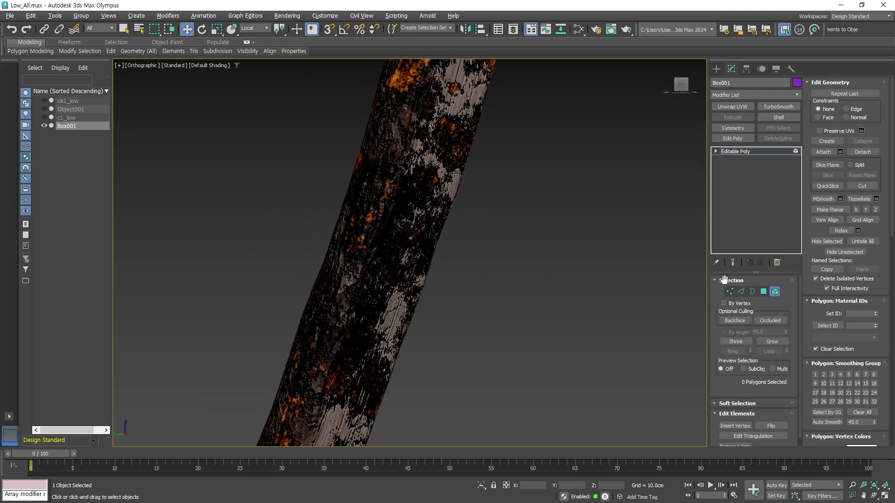
click(775, 291)
scroll(540, 303, down, 5)
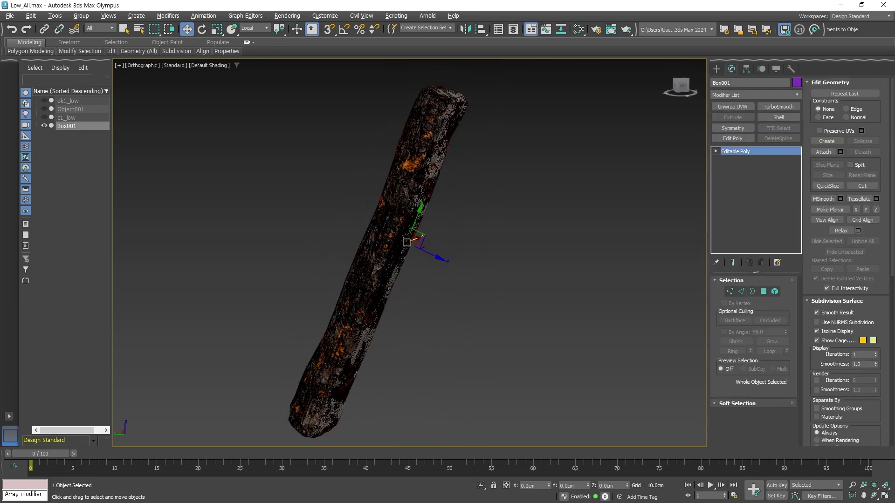
Step: Move the pivot along its local axes to the middle of the log, affecting the pivot only
alt+middle_drag(619, 218, 641, 222)
click(746, 69)
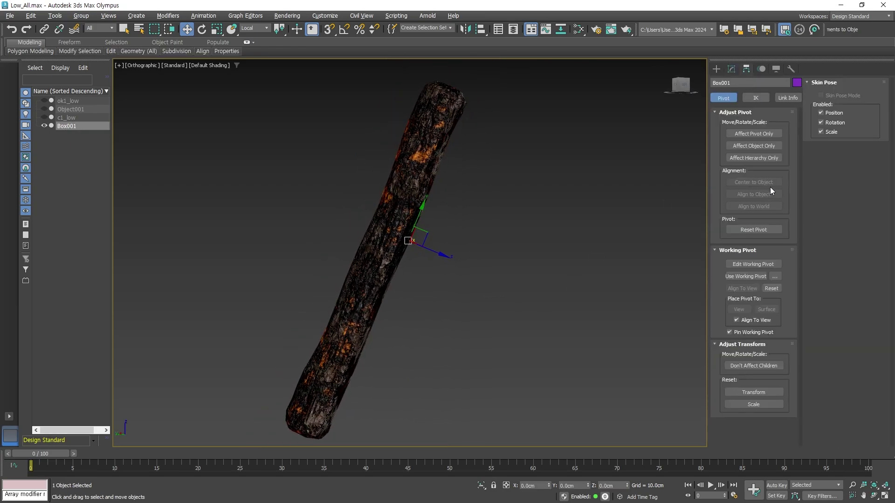
click(753, 134)
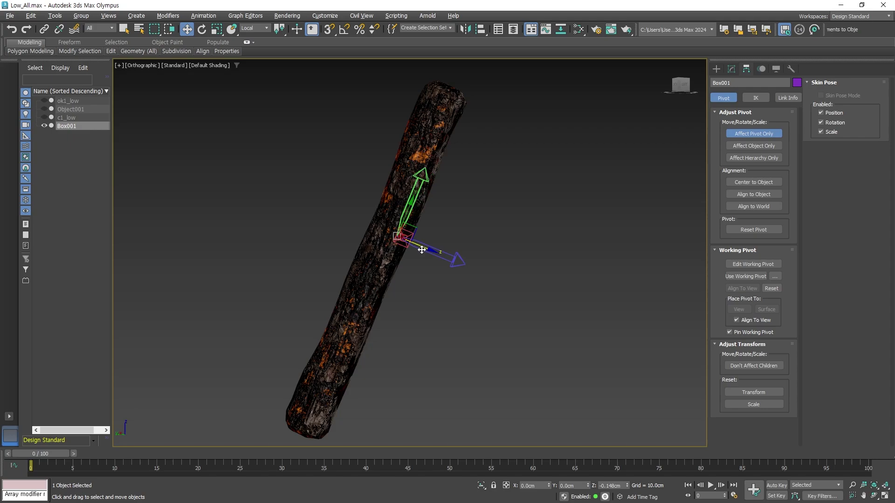
drag(412, 229, 385, 262)
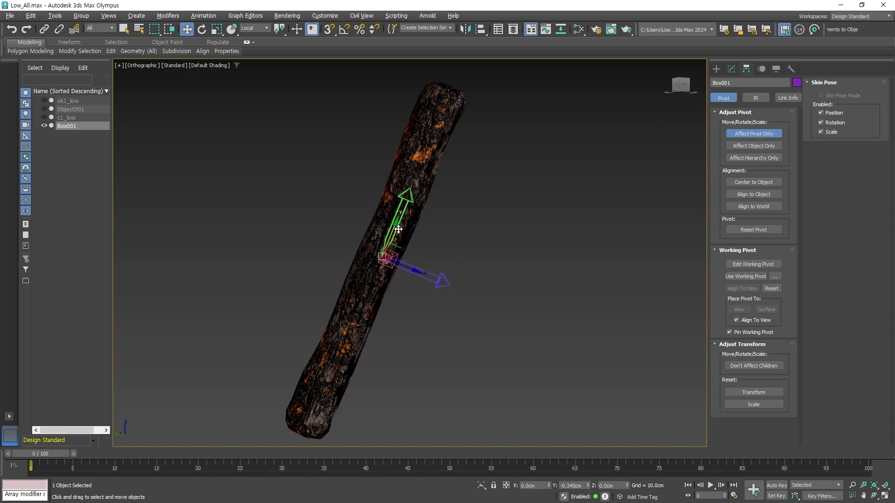
click(741, 133)
alt+middle_drag(448, 275, 545, 279)
Step: Unhide all objects to bring back the stone ring, bench and barrel around the log
click(776, 69)
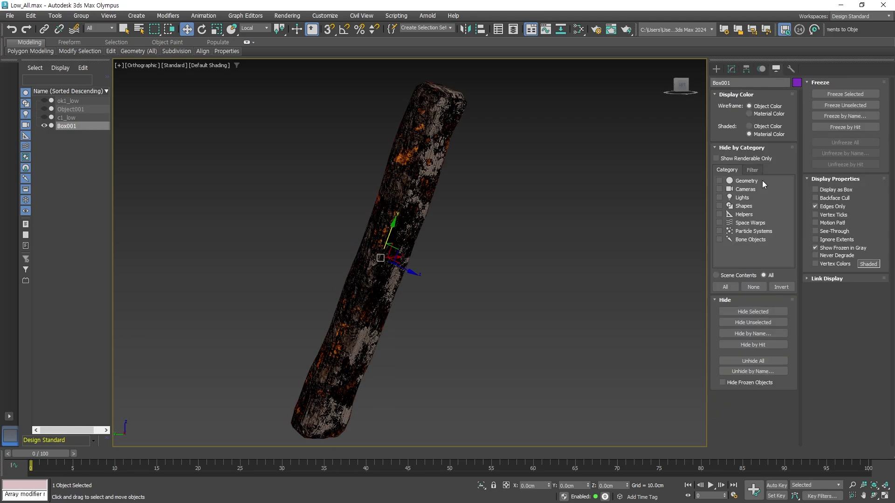
click(769, 360)
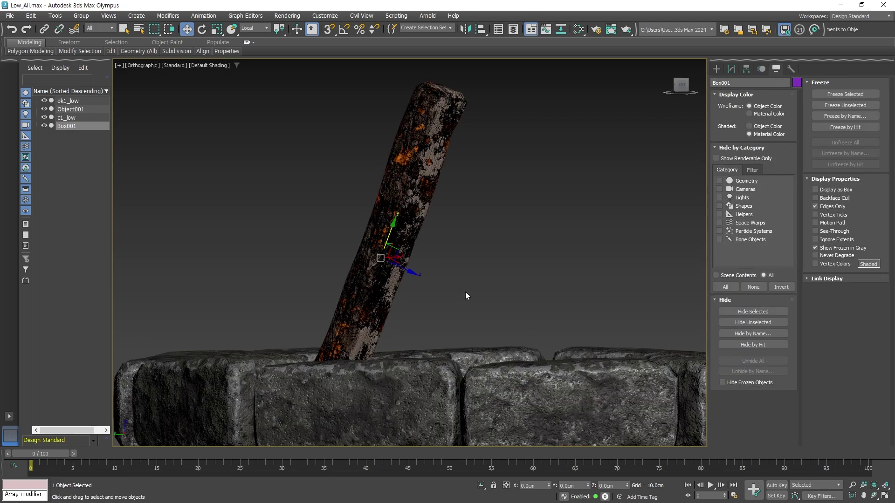
scroll(499, 270, down, 2)
scroll(518, 321, down, 5)
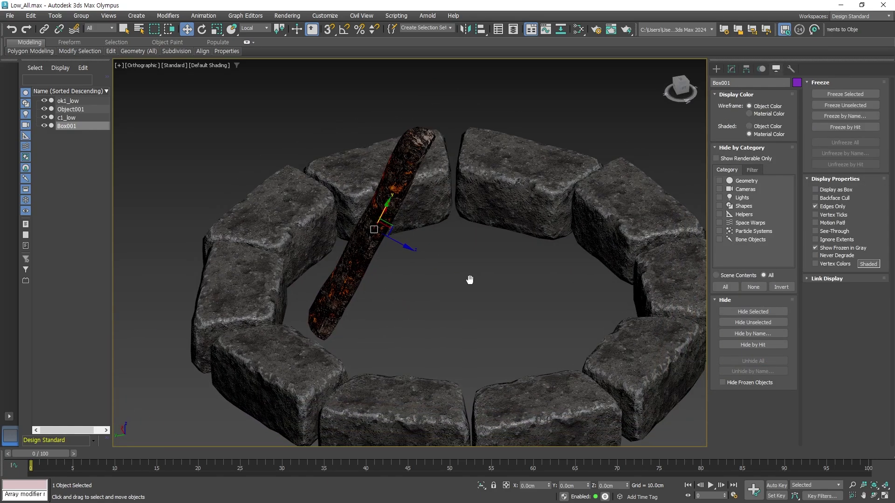
Step: Duplicate the log inside the stone ring and adjust the copy's position and rotation
key(t)
scroll(413, 287, up, 10)
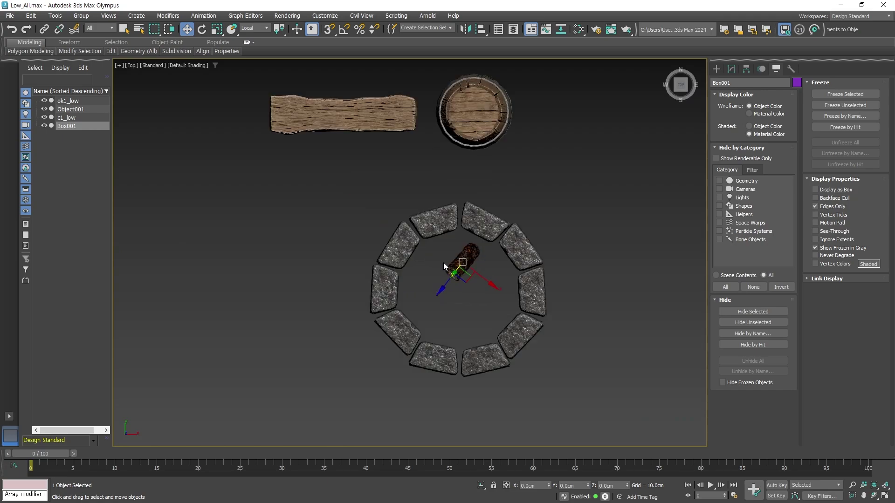
key(F4)
shift+drag(444, 197, 493, 275)
key(e)
key(w)
key(shift+z)
key(shift+z)
key(shift+z)
key(F4)
Step: Select both logs and hide all unselected objects
alt+middle_drag(492, 279, 373, 277)
ctrl+click(354, 266)
click(769, 323)
key(t)
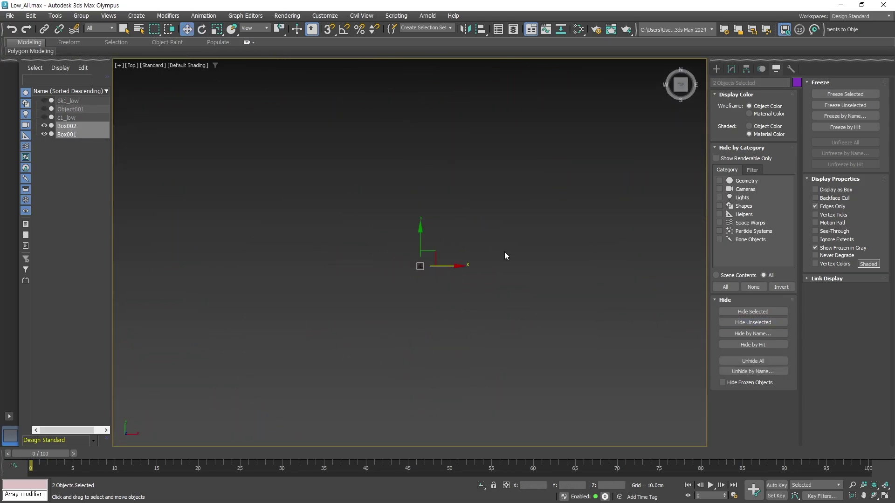
Step: Make a third log as a rotated copy, and place it leaning against the other two
key(z)
key(e)
key(F4)
click(474, 293)
mouse_move(475, 293)
shift+mouse_down()
mouse_move(575, 300)
mouse_move(578, 279)
shift+mouse_up()
key(Return)
key(w)
mouse_move(578, 279)
alt+middle_down()
mouse_move(437, 274)
mouse_move(570, 282)
alt+middle_up()
scroll(437, 275, up, 5)
scroll(437, 275, down, 6)
key(e)
key(F4)
click(187, 30)
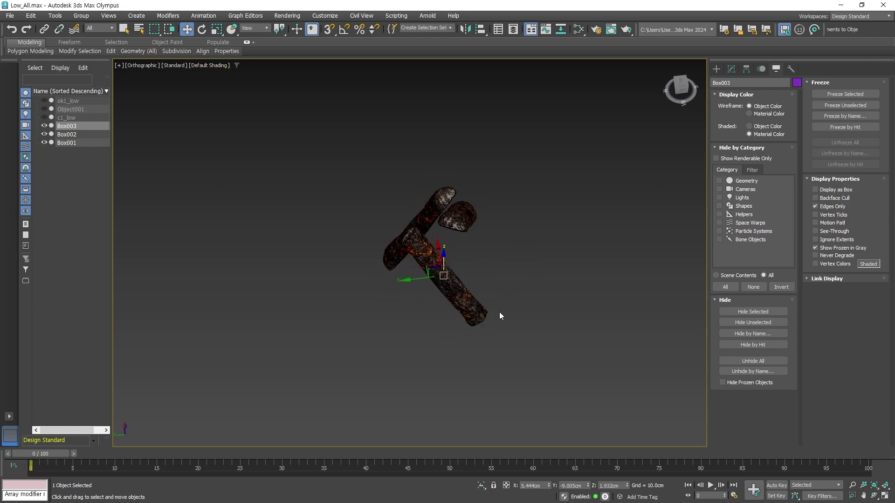
Step: Add a fourth log as a copy, and tilt it into the pile using the Gimbal coordinate system
key(t)
shift+drag(381, 272, 381, 273)
click(451, 293)
key(w)
alt+middle_drag(451, 294, 360, 209)
key(e)
click(254, 28)
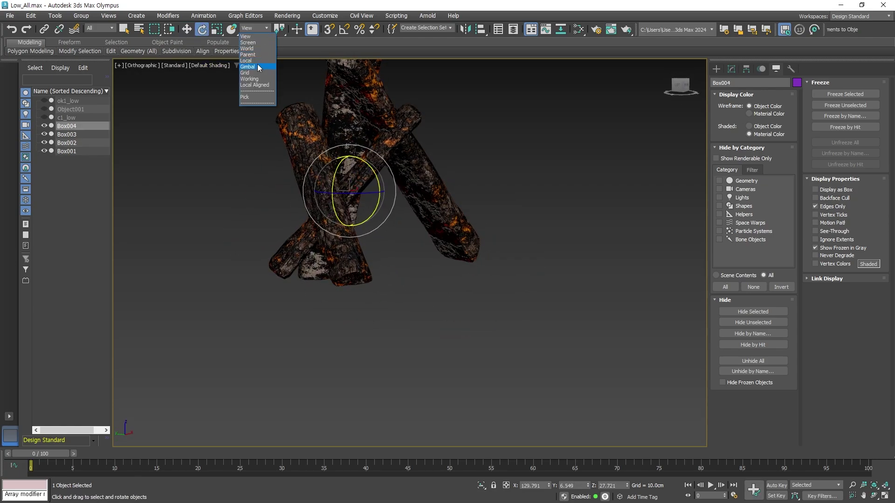
click(252, 79)
drag(359, 177, 343, 200)
key(w)
Step: Fill out the campfire pile with further rotated log copies, and unhide the rest of the scene
alt+middle_drag(343, 200, 469, 253)
scroll(329, 220, up, 2)
scroll(469, 253, down, 3)
scroll(483, 282, up, 3)
scroll(483, 282, down, 3)
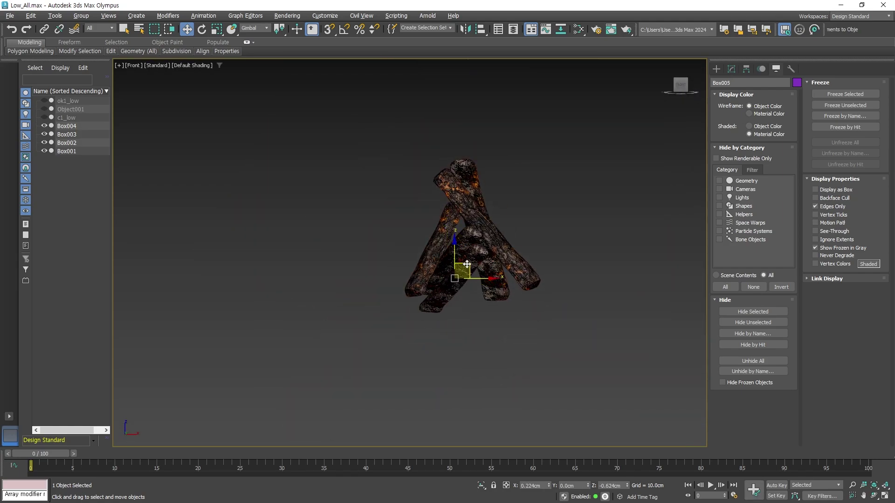
key(e)
scroll(447, 270, up, 2)
shift+drag(445, 275, 455, 250)
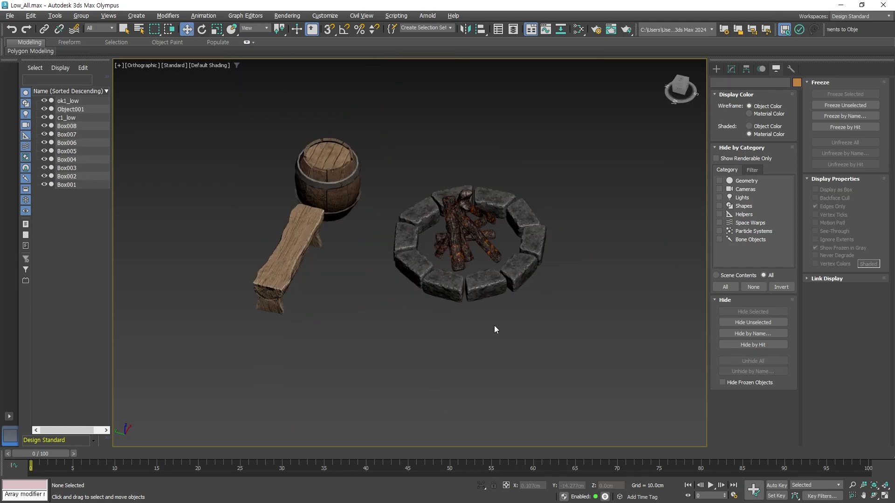
Step: Attach all the logs to the stone ring as a single fire pit object
right_click(515, 286)
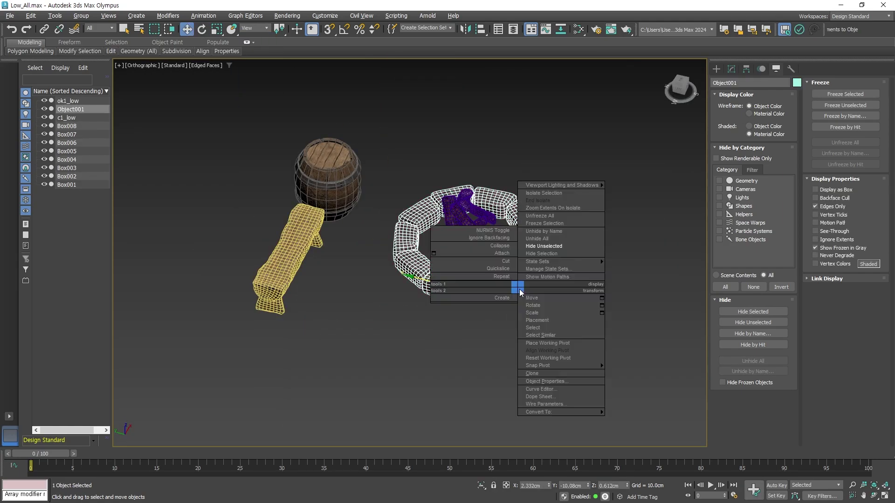
click(573, 477)
click(485, 218)
scroll(471, 216, up, 5)
click(445, 316)
click(534, 283)
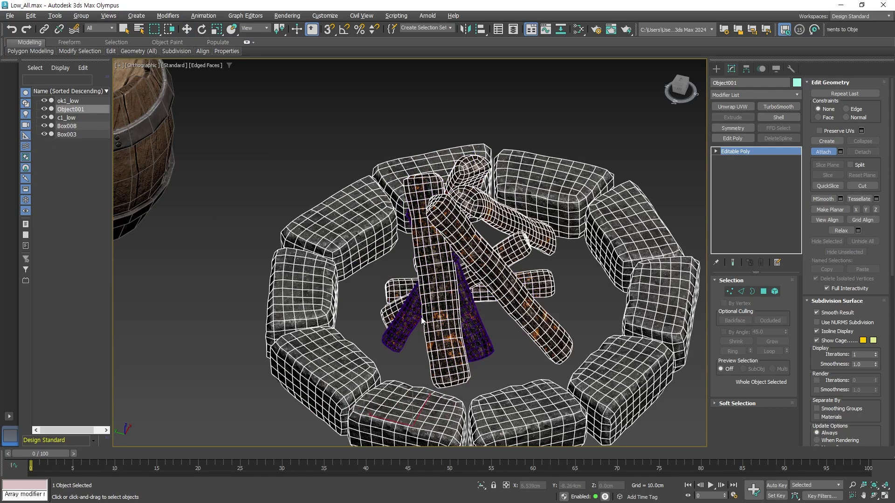
click(475, 319)
key(w)
scroll(493, 317, down, 4)
alt+middle_drag(495, 326, 507, 359)
Step: Move the fire pit's pivot to the bottom centre of the object, affecting the pivot only
click(746, 69)
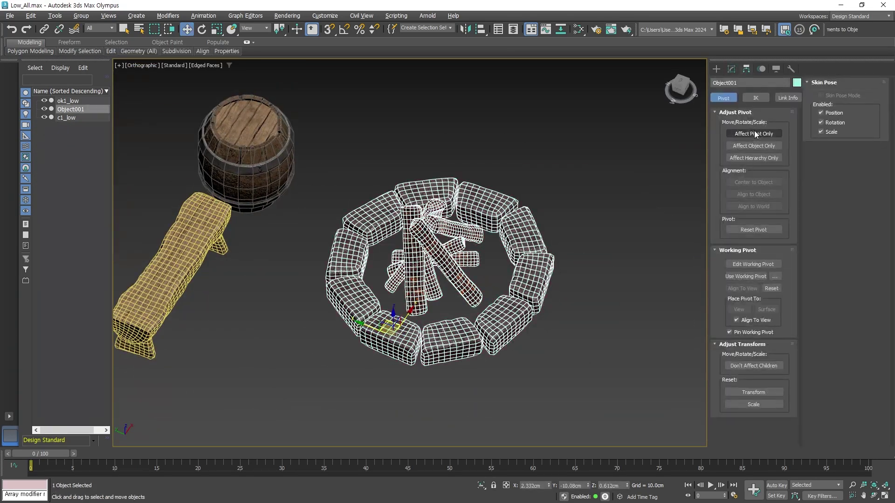
click(753, 133)
key(f)
scroll(517, 198, up, 3)
scroll(419, 243, down, 4)
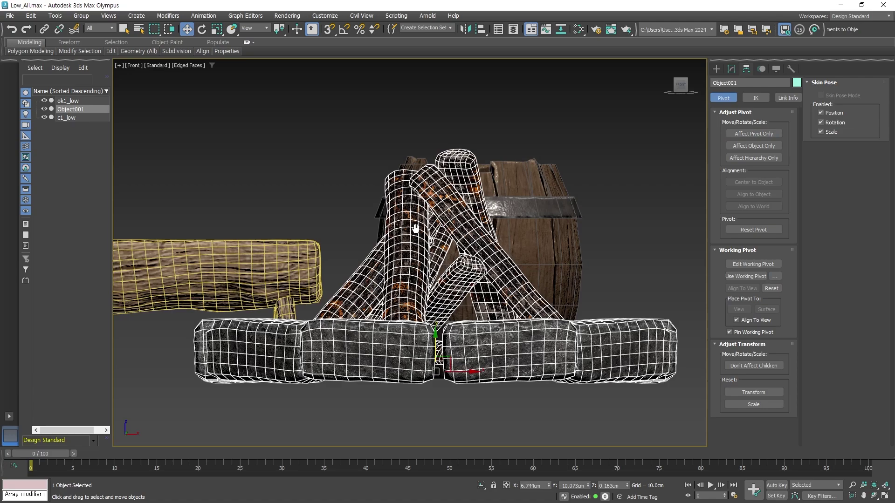
Step: Save the scene as Low_All.max, replacing the existing file
click(401, 247)
click(377, 255)
alt+middle_drag(377, 254, 513, 362)
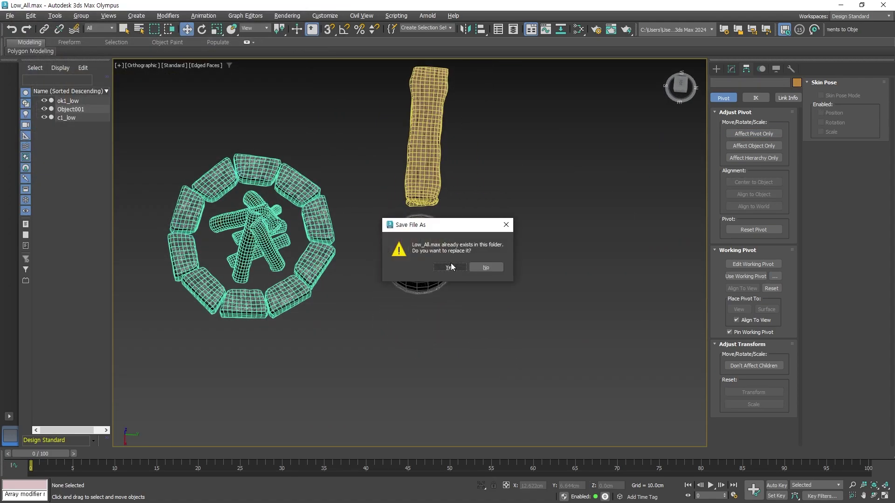
click(485, 265)
Step: Switch to Unreal Engine and import the c_low, fire_low, ok_low and pot_low textures into the props/tex folder
drag(671, 83, 680, 89)
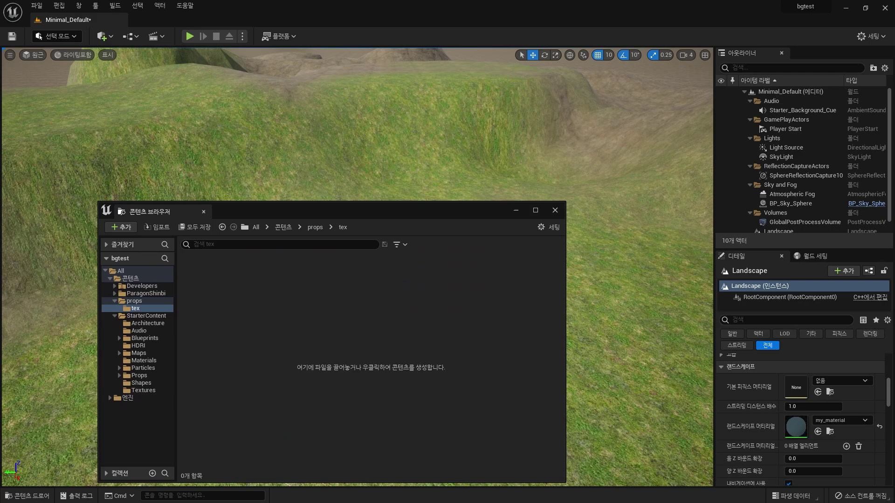
drag(402, 347, 402, 347)
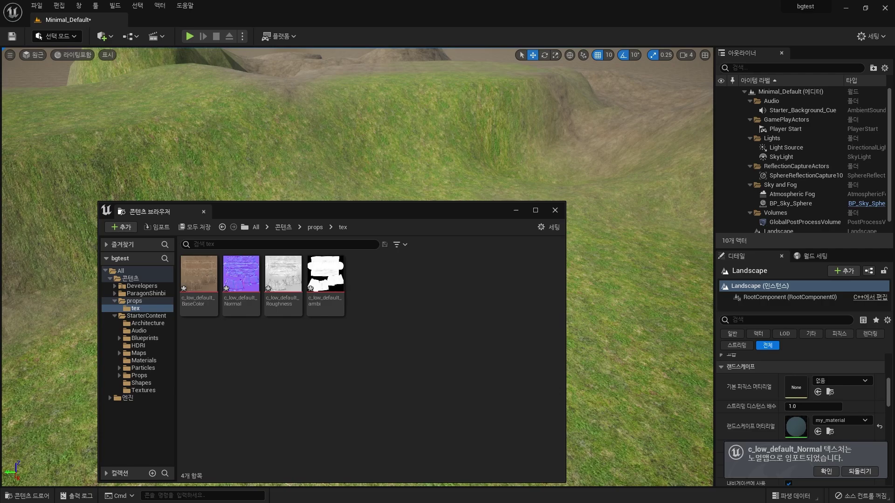
drag(574, 355, 443, 365)
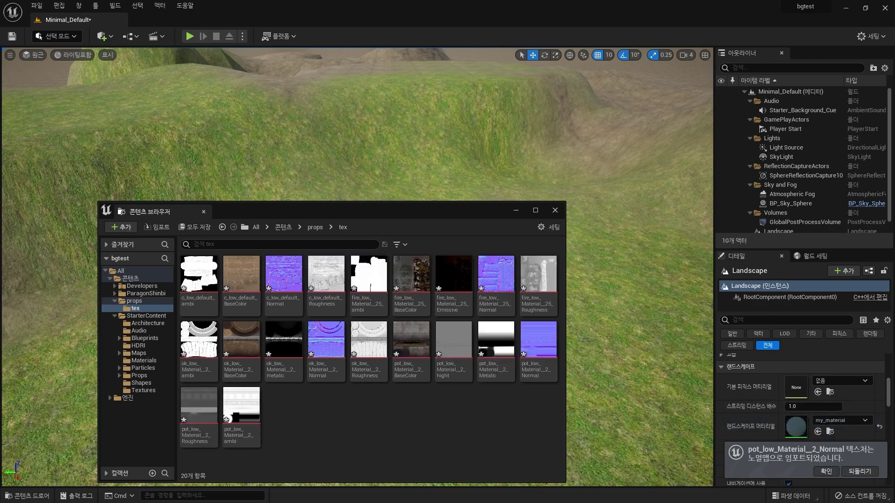
Step: Move the Content Browser clear of its previous spot and save all the newly imported assets
drag(359, 208, 341, 159)
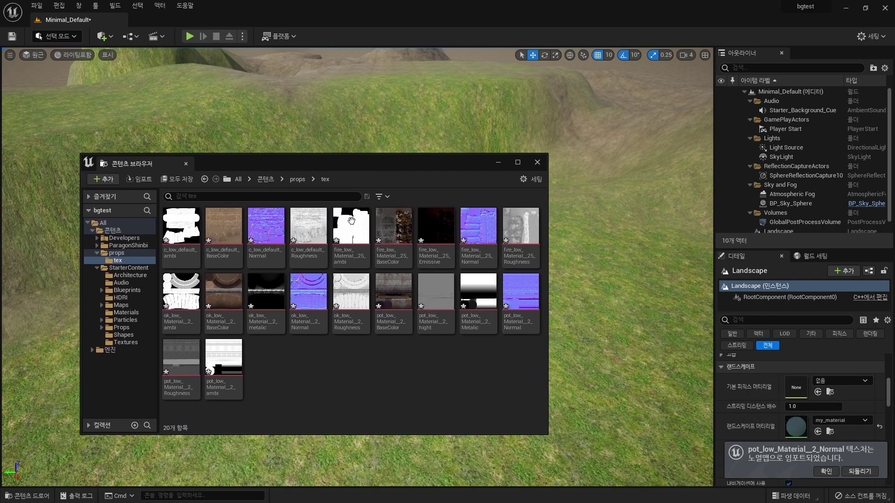
click(36, 5)
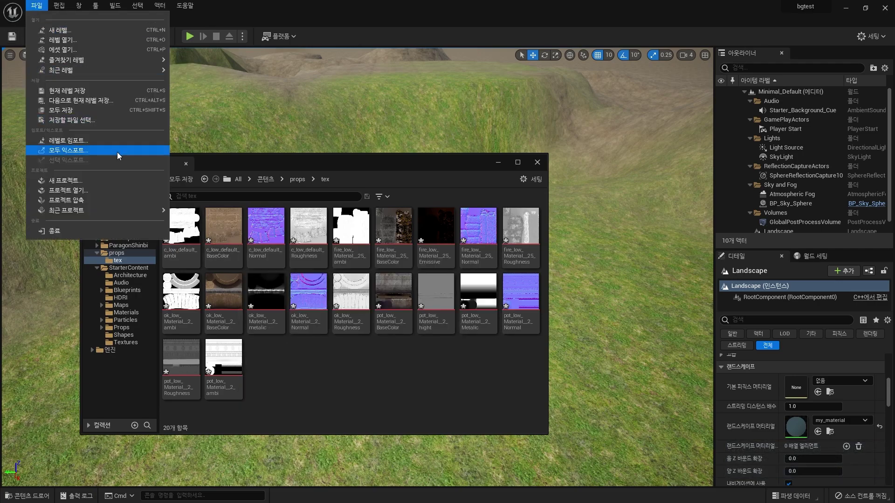
click(125, 110)
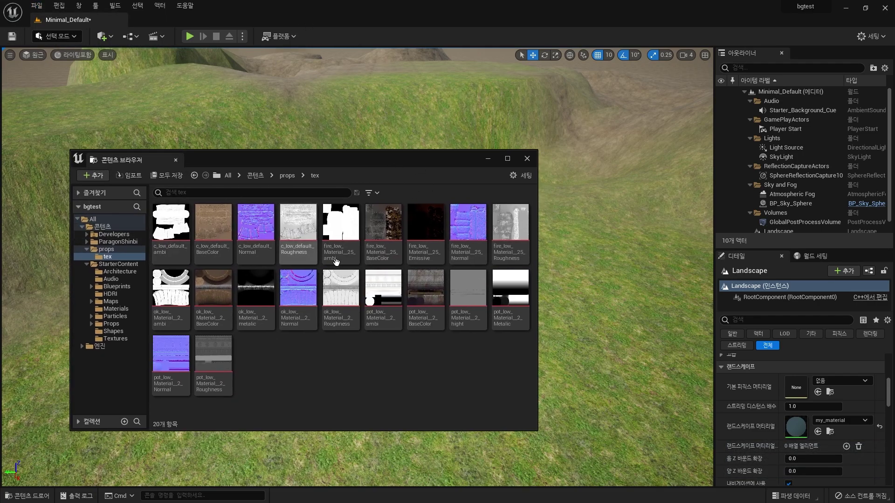
Step: Open the c material from the props folder and delete its Param colour node
drag(439, 162, 454, 185)
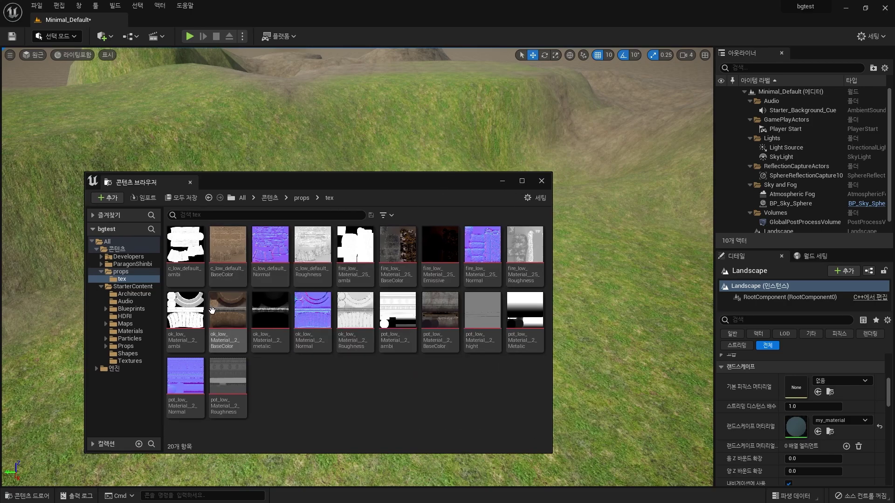
click(121, 271)
double_click(228, 245)
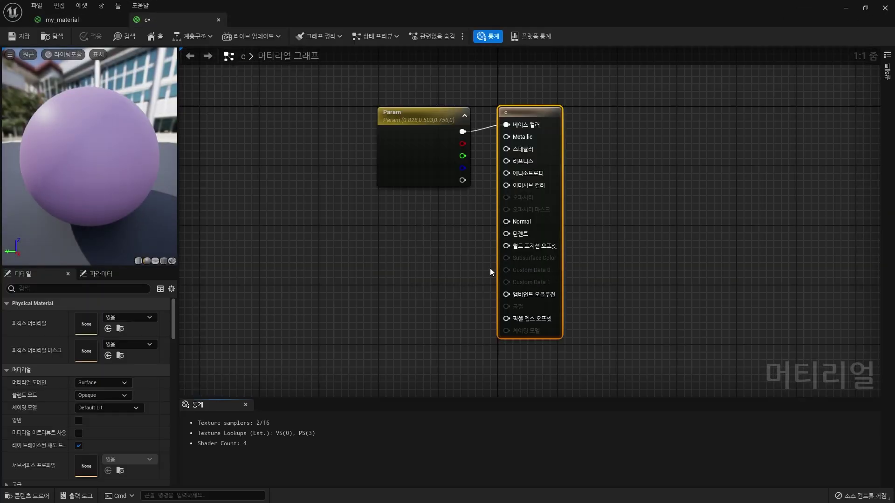
click(431, 120)
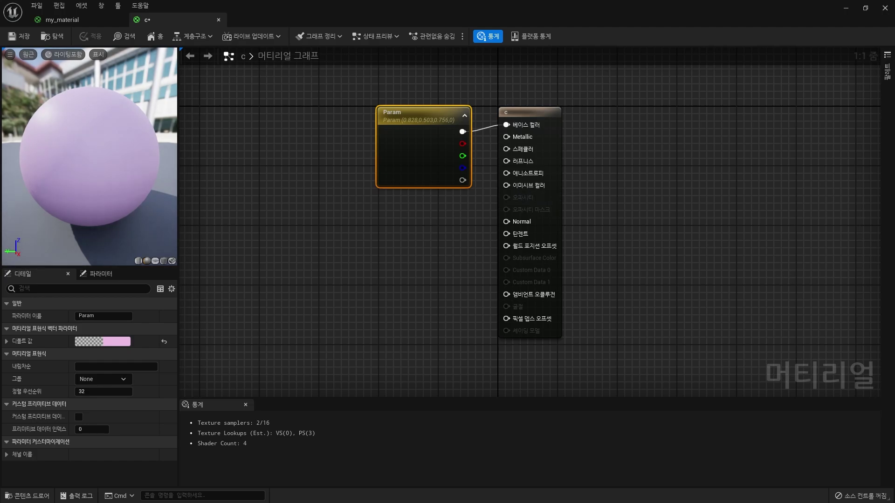
click(390, 231)
click(429, 134)
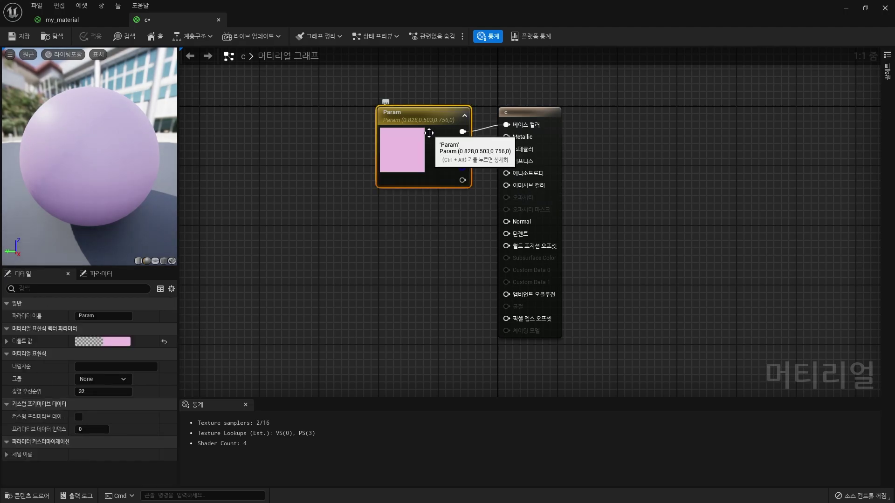
key(Delete)
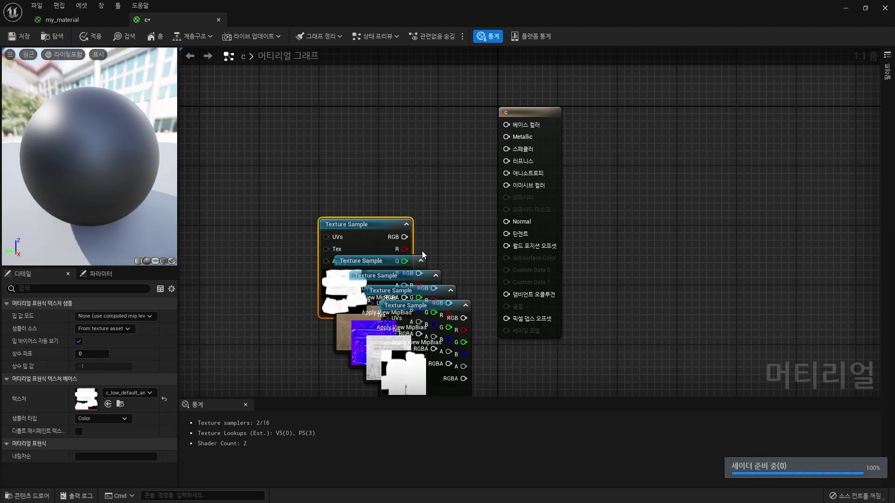
Step: Connect the c_low ambi, BaseColor and Normal texture samples to Ambient Occlusion, Base Color and Normal, spreading the nodes apart
drag(377, 225, 279, 106)
drag(390, 260, 506, 125)
drag(385, 99, 392, 76)
drag(273, 103, 506, 294)
key(ctrl+space)
drag(265, 134, 281, 254)
drag(373, 275, 292, 172)
drag(353, 184, 506, 222)
drag(304, 177, 206, 207)
Step: Connect the c_low Roughness texture sample to the Roughness input and arrange the texture nodes around the material node
right_drag(490, 242, 617, 196)
drag(396, 209, 344, 269)
drag(501, 250, 426, 191)
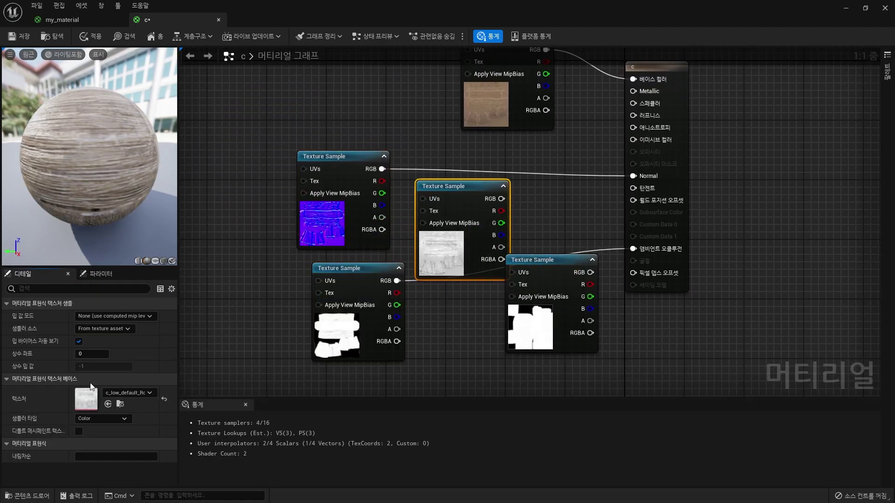
double_click(440, 252)
click(298, 18)
drag(501, 199, 634, 116)
drag(450, 186, 368, 96)
drag(557, 305, 498, 236)
ctrl+drag(633, 248, 600, 247)
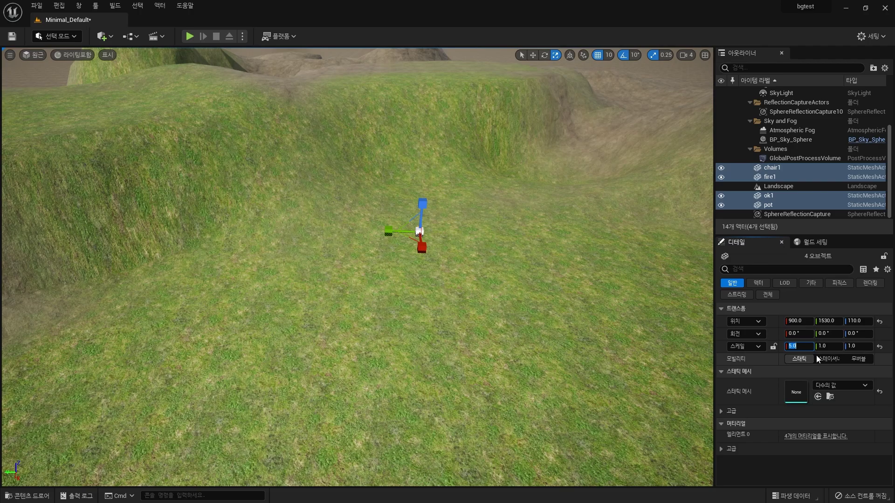
Step: Lock the scale proportions of chair1, fire1, ok1 and pot and scale them uniformly, first to 5 and finally to 10
click(773, 346)
text(5)
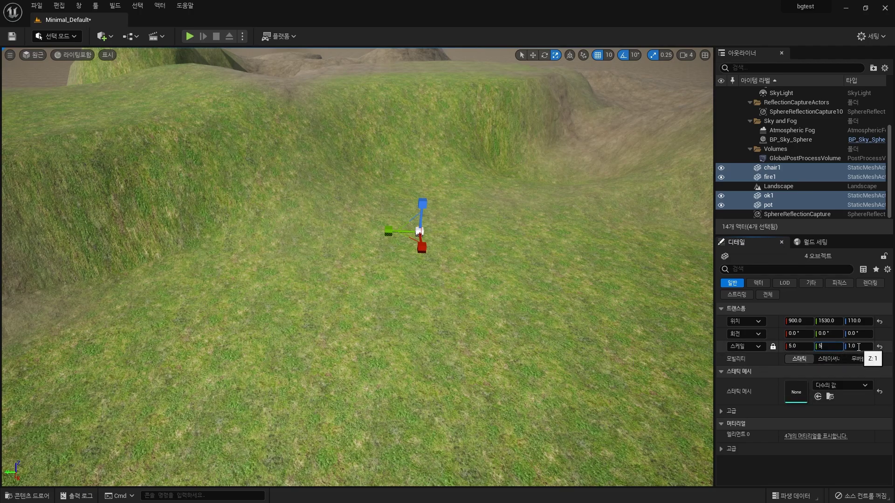
click(858, 347)
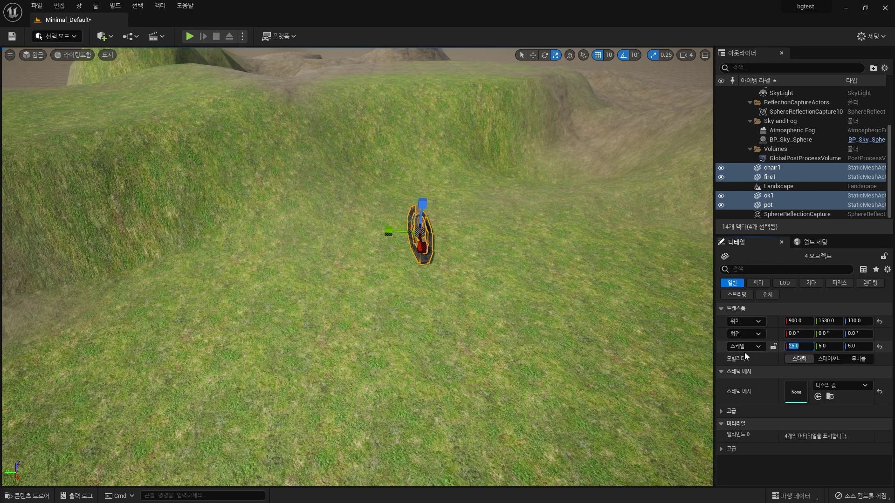
text(5)
key(Return)
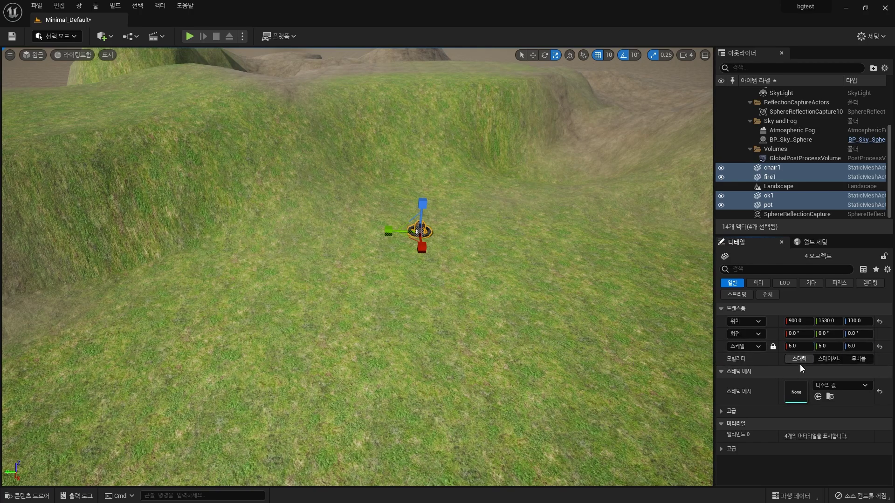
key(Return)
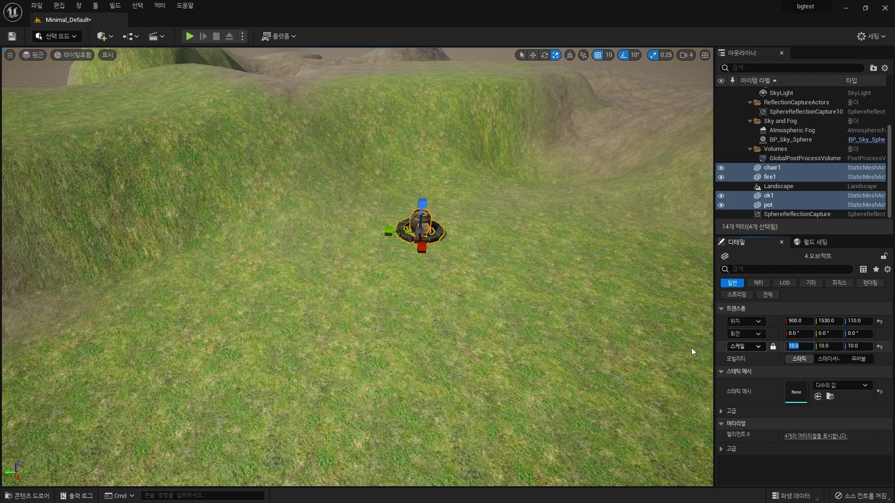
Step: Select only the ok1 barrel and move it along the green axis out of the fire pit
scroll(474, 294, up, 10)
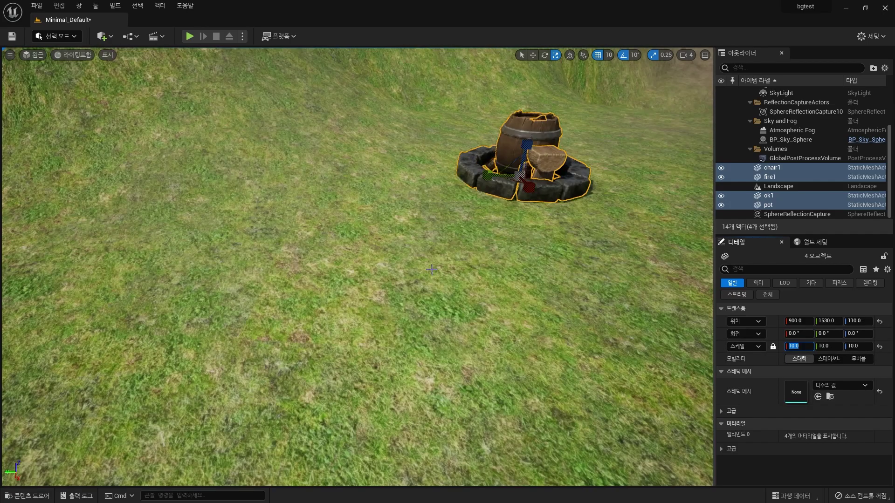
scroll(437, 267, down, 5)
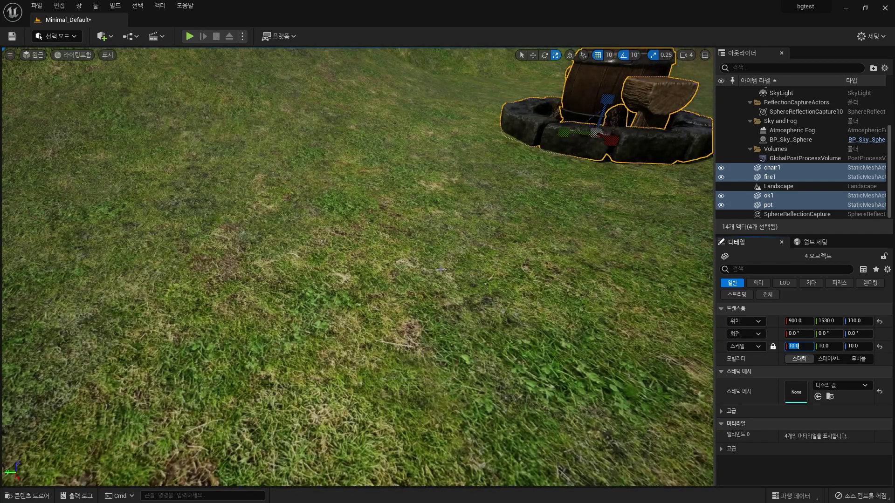
key(f)
right_drag(537, 255, 501, 274)
key(s)
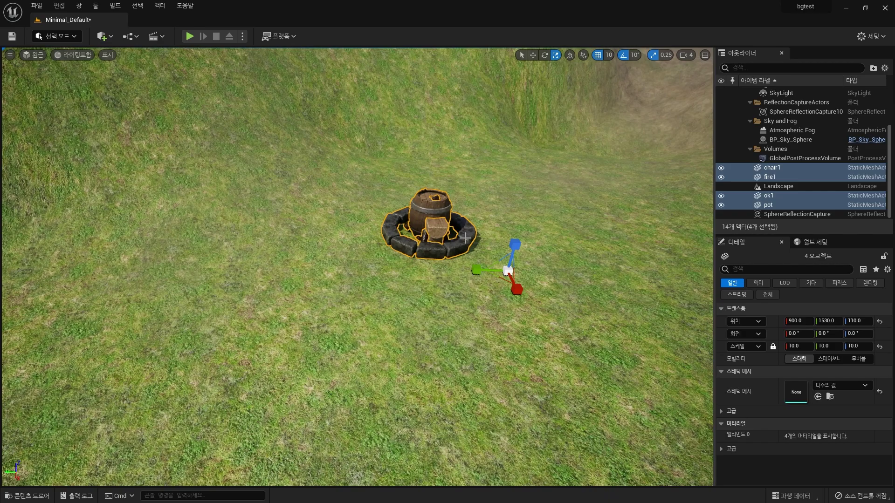
key(w)
scroll(513, 250, up, 2)
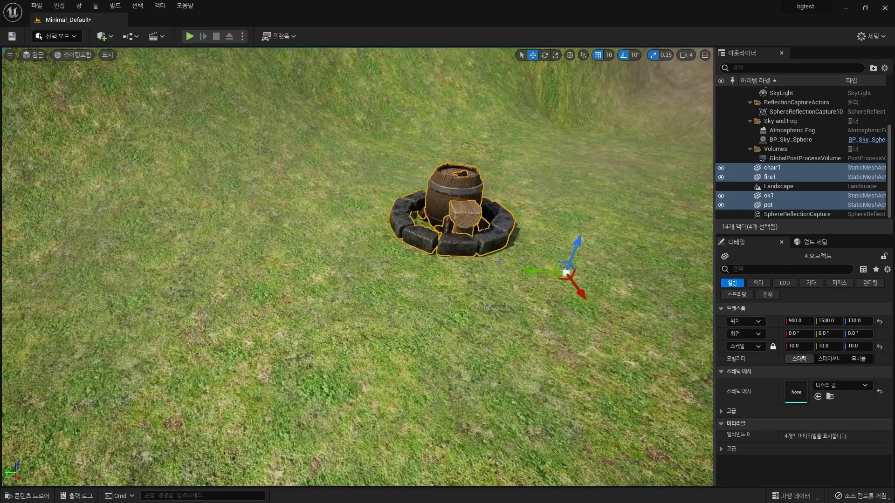
click(470, 187)
right_drag(470, 187, 471, 219)
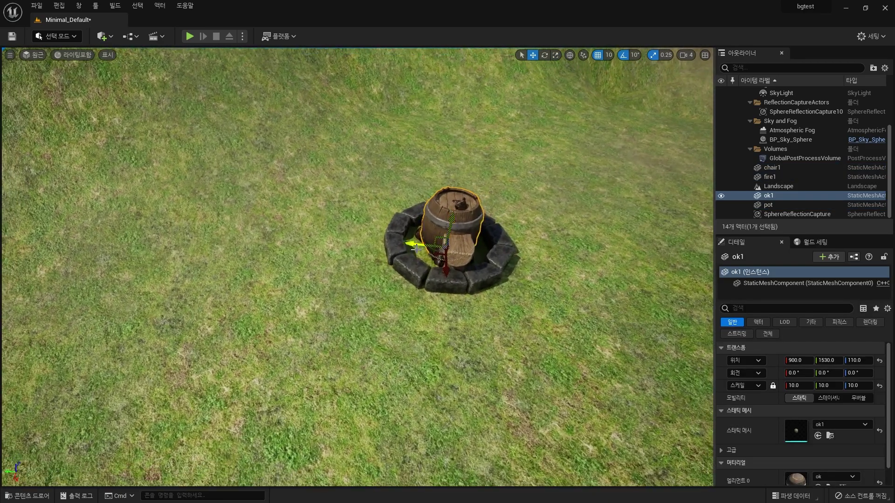
drag(408, 243, 297, 228)
Step: Select the pot in the level and open its pot1 material for editing
right_drag(297, 229, 304, 205)
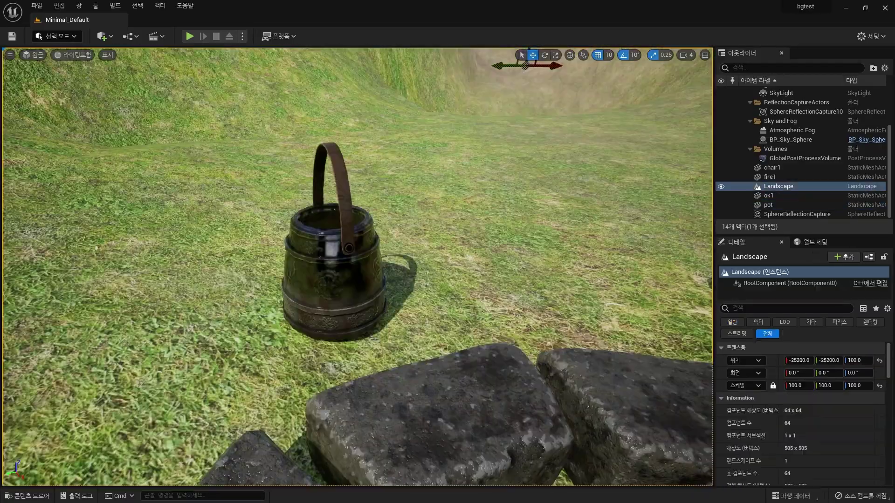
scroll(792, 356, down, 3)
click(363, 283)
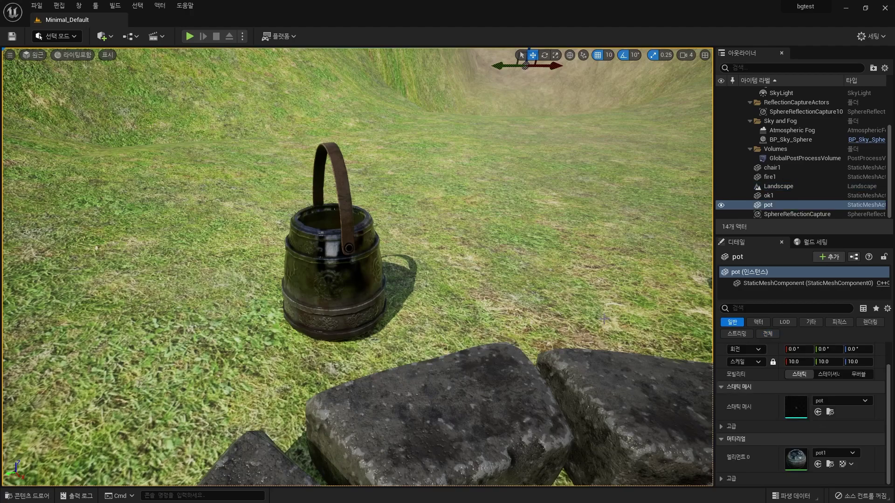
double_click(796, 461)
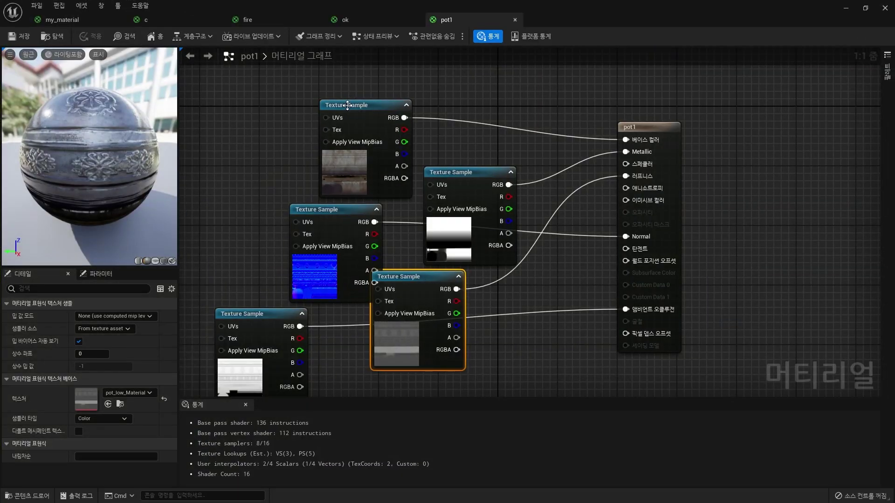
Step: Move the base colour and metallic texture samples apart in the pot1 graph to free space before the Metallic input
drag(347, 106, 399, 76)
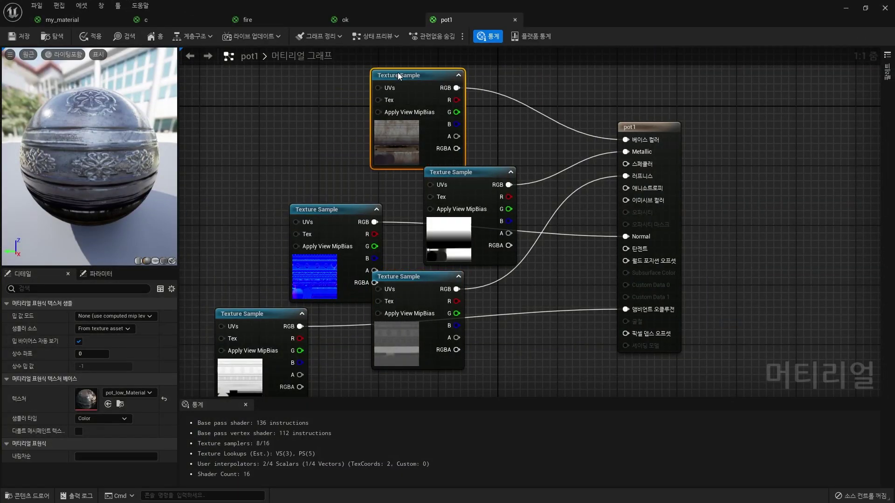
drag(454, 172, 192, 120)
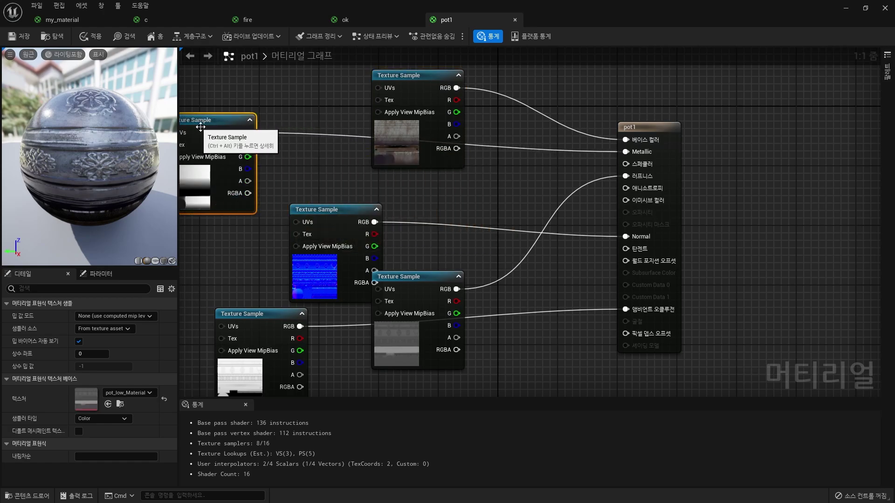
right_drag(474, 208, 544, 287)
drag(639, 204, 646, 77)
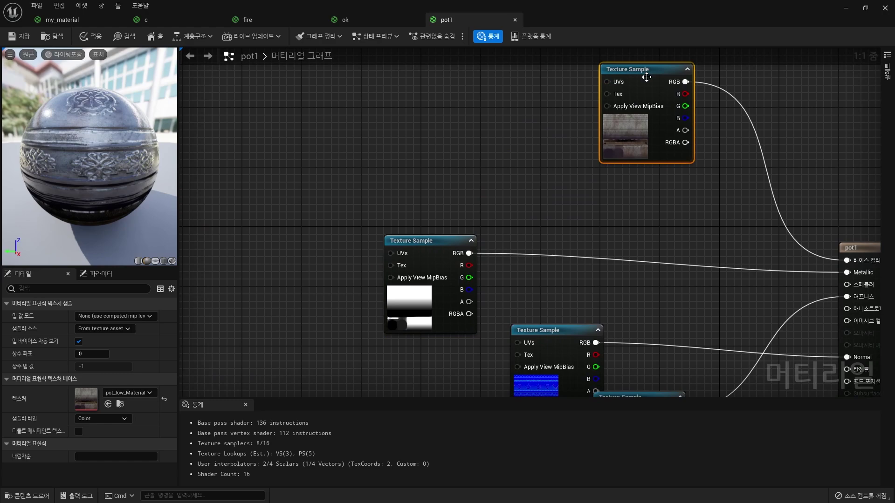
drag(445, 240, 534, 180)
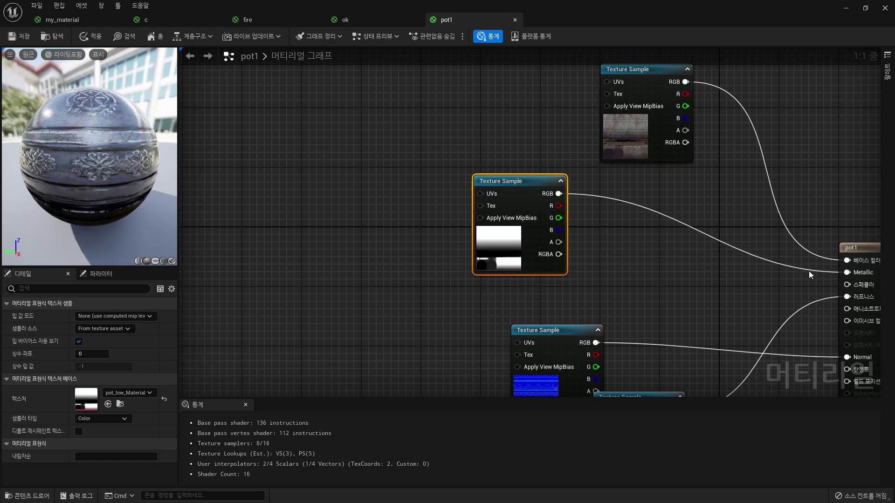
Step: Disconnect the texture from the Metallic input and add a Multiply node between the metallic texture sample and the material node
ctrl+drag(845, 272, 701, 269)
click(659, 242)
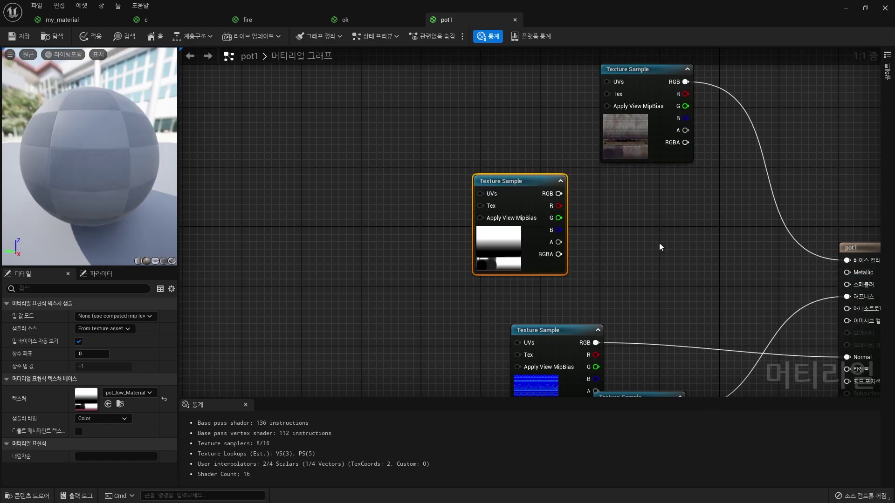
right_click(659, 243)
text(mul)
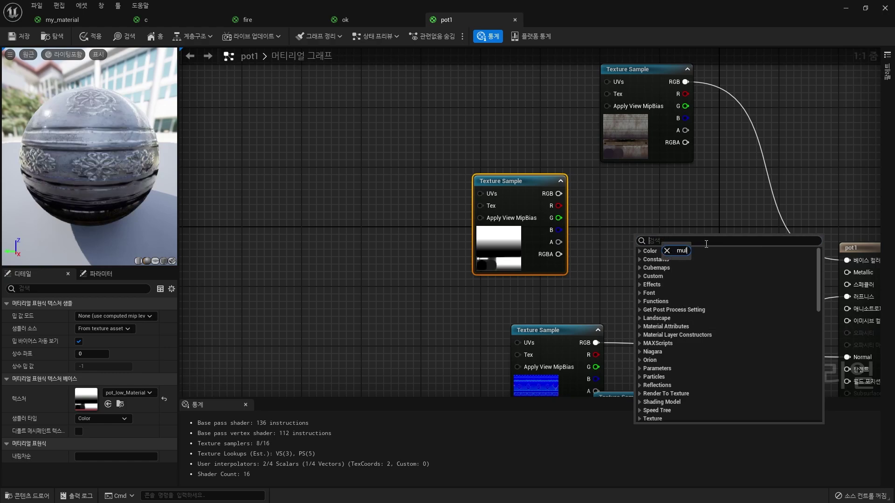
click(703, 240)
text(mul)
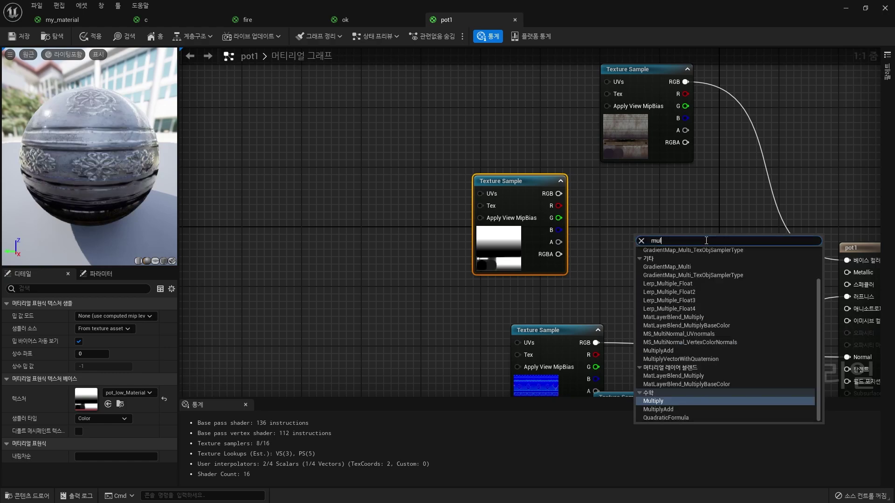
click(652, 401)
drag(655, 240, 635, 263)
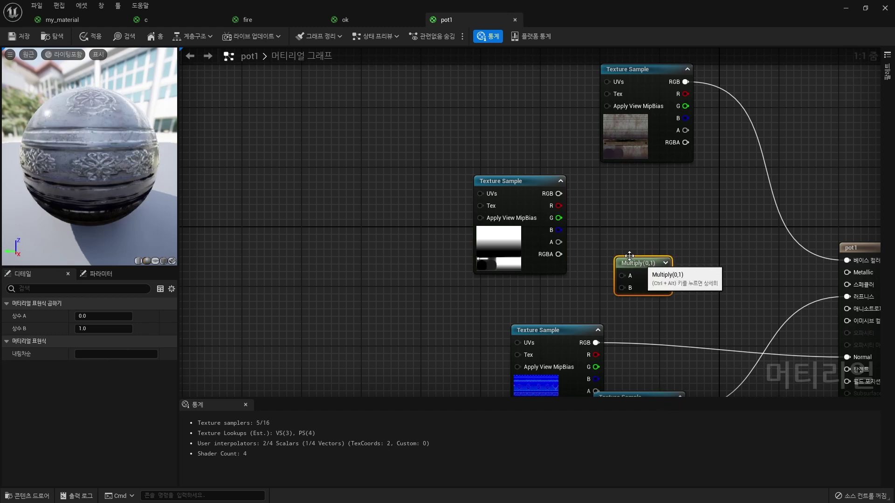
Step: Route the metallic texture's RGB output through input A of the Multiply node into Metallic, and reposition both nodes
drag(559, 194, 847, 272)
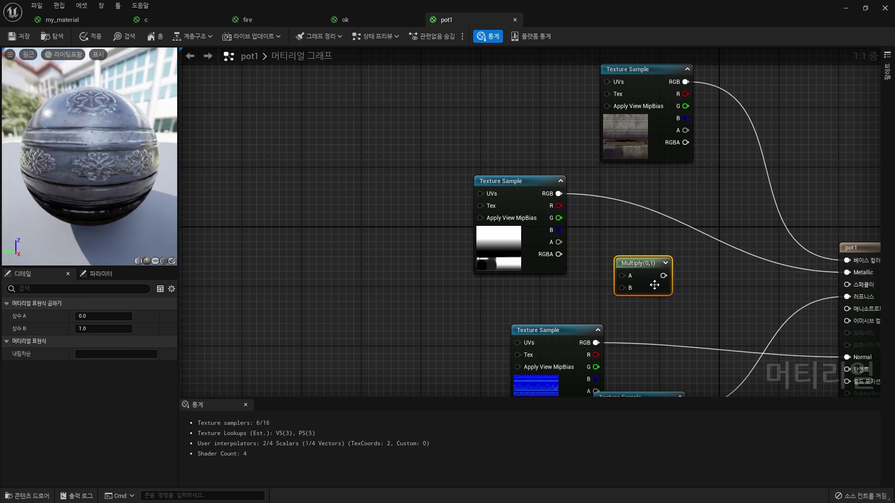
right_click(677, 223)
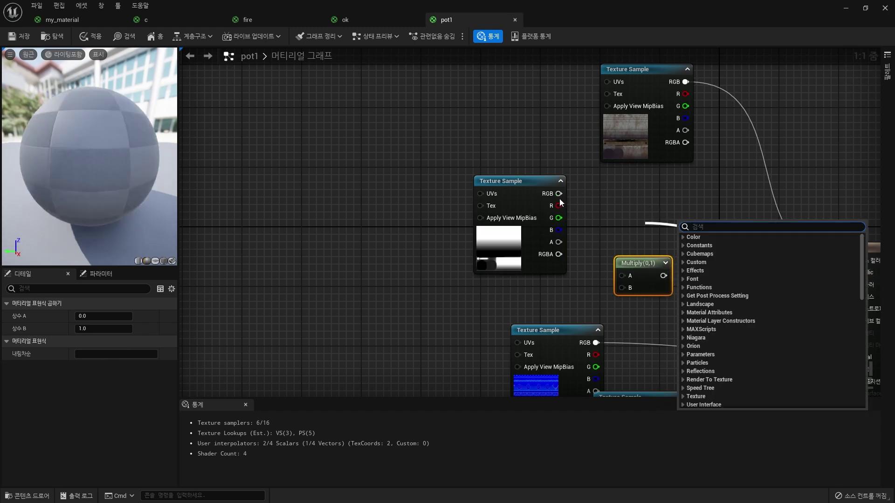
ctrl+drag(559, 193, 847, 272)
drag(630, 263, 676, 233)
drag(511, 179, 518, 158)
Step: Vary the Multiply node's constant B from 0 through 3771.684082 to -1.840893, rotating the material preview to compare the effect
click(678, 233)
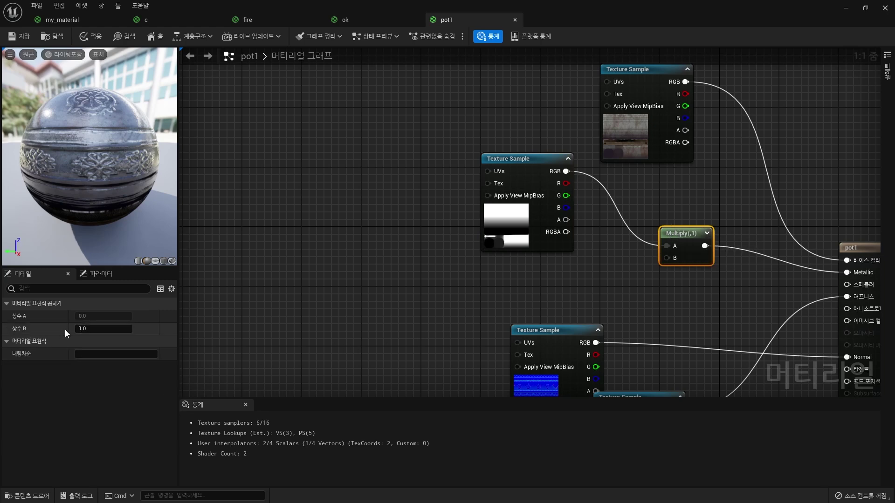
mouse_move(72, 329)
mouse_down()
mouse_move(28, 330)
mouse_move(84, 334)
mouse_up()
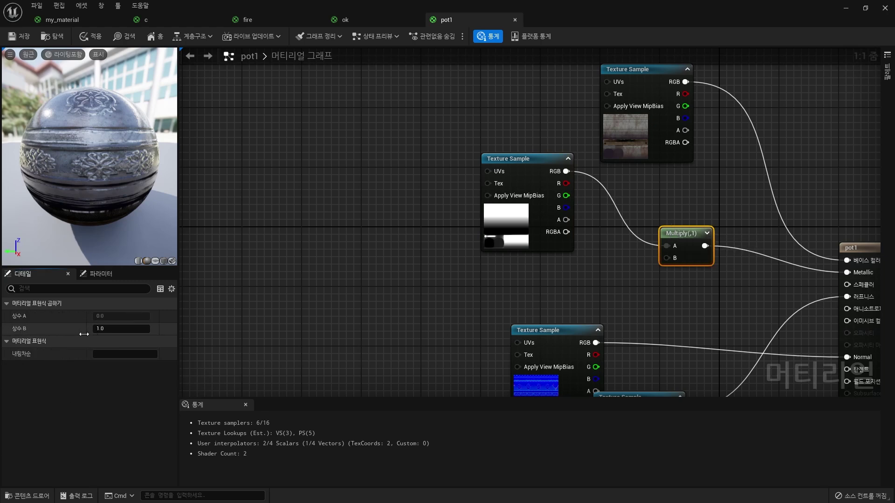
key(Return)
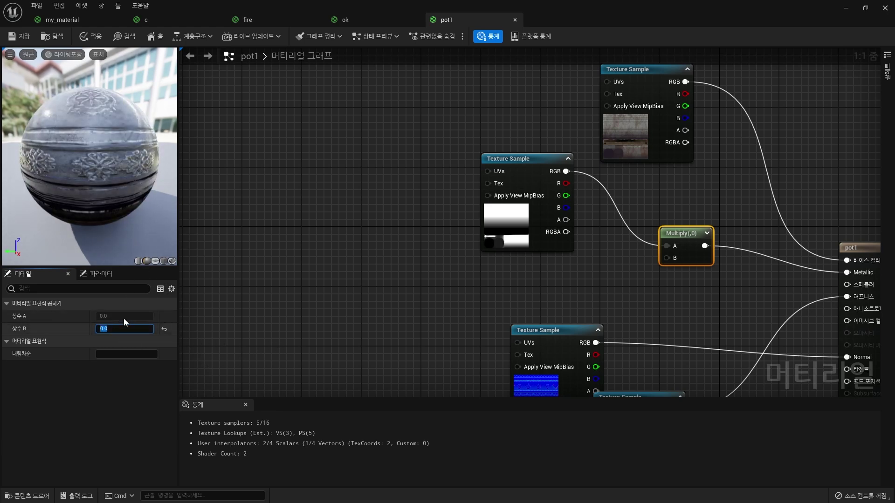
drag(113, 150, 165, 148)
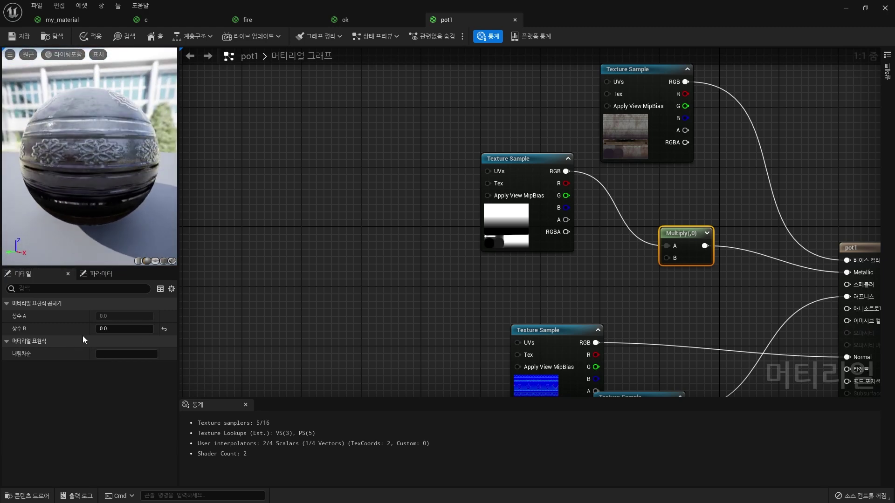
drag(103, 329, 77, 332)
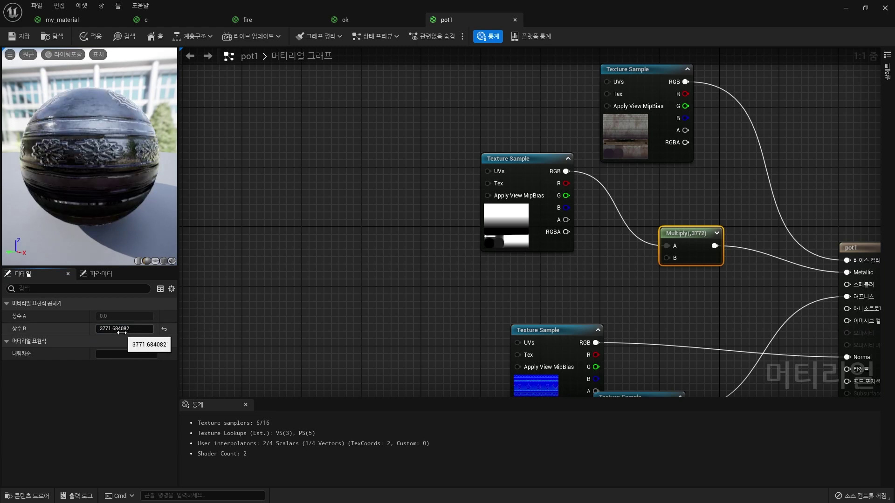
drag(124, 329, 182, 340)
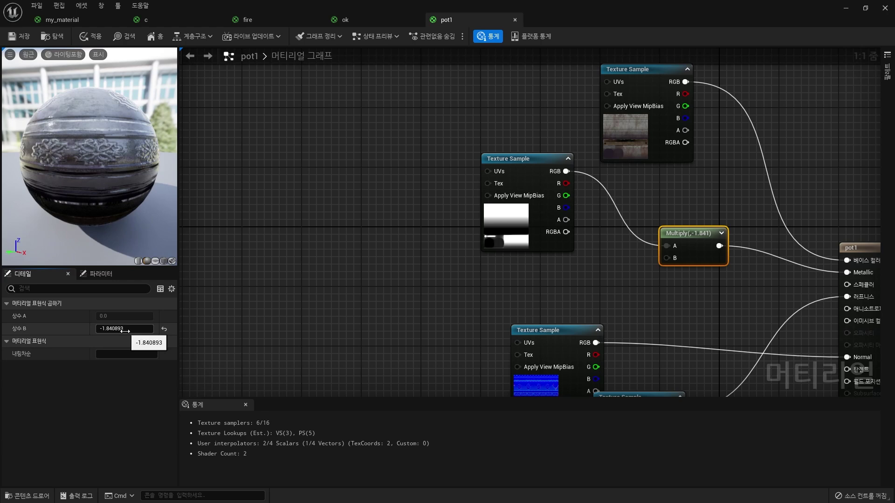
Step: Add a Constant node of 0 beside the Multiply node, feed it into input B, and save the pot1 material
right_click(473, 320)
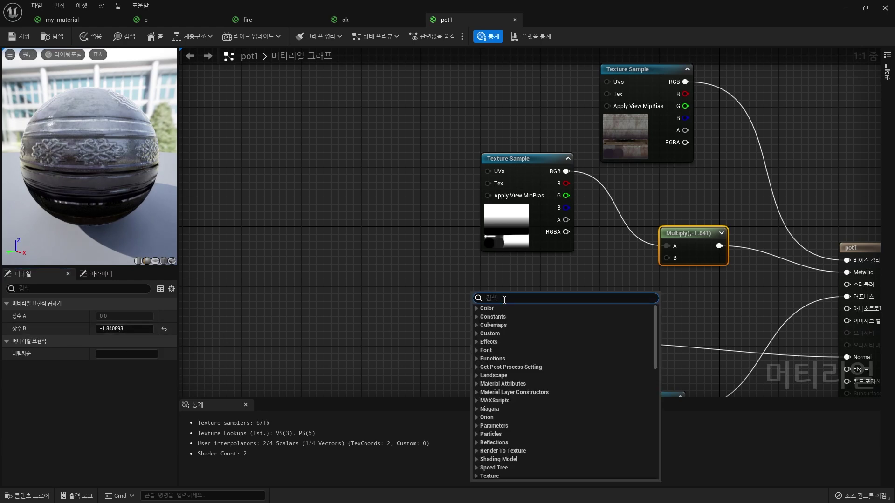
click(479, 318)
click(508, 327)
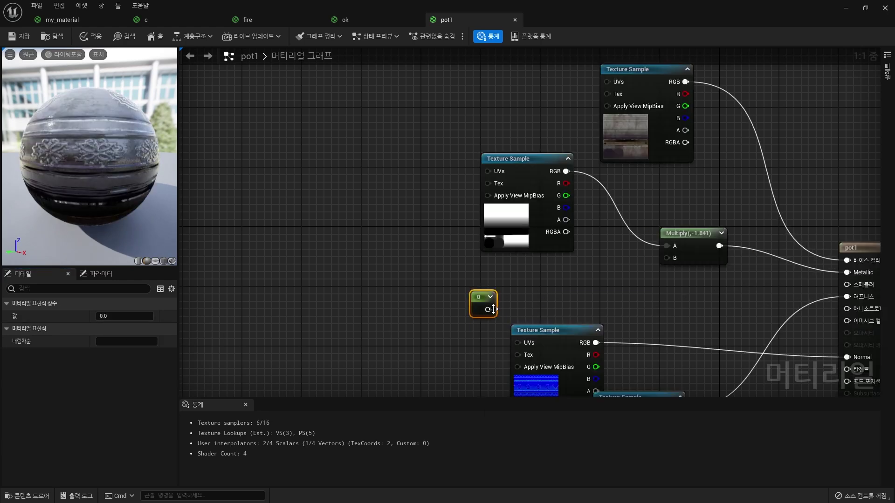
drag(489, 309, 590, 298)
drag(668, 258, 668, 258)
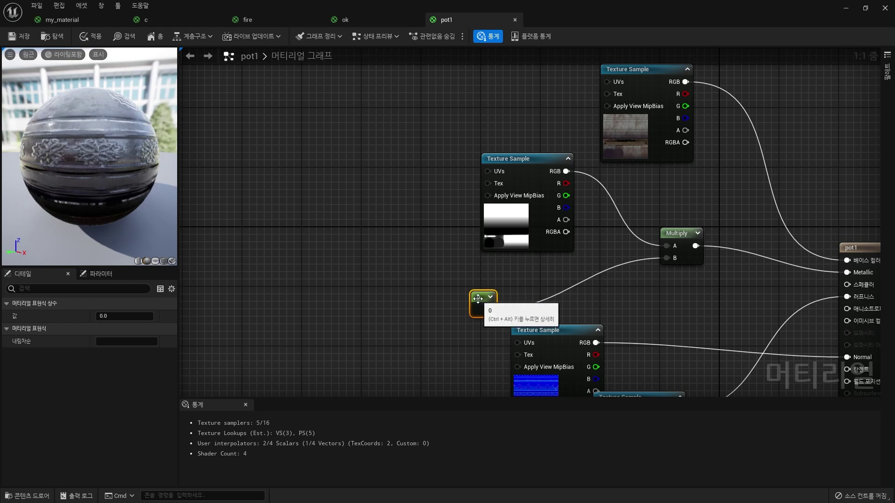
drag(477, 301, 613, 259)
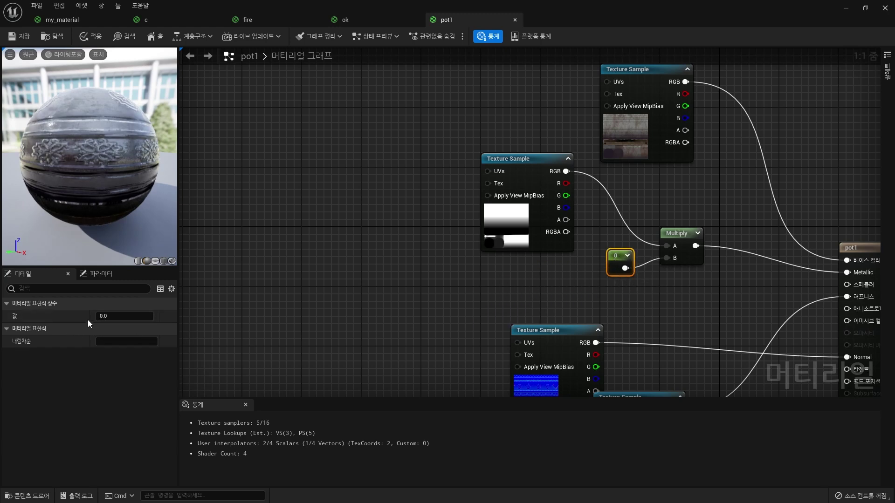
click(22, 37)
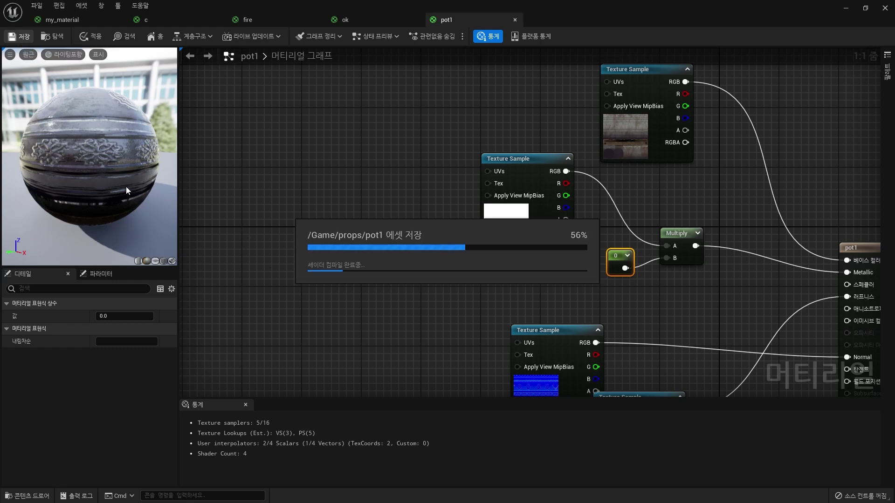
drag(105, 177, 69, 168)
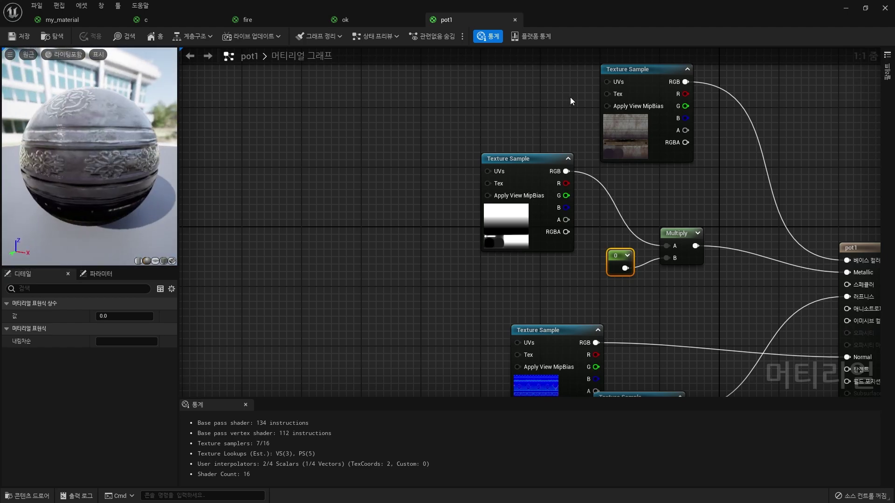
Step: Switch to the fire material, raise the emissive multiplier constant to 27570.476562, and save it to compare the glow in the level
key(ctrl+Tab)
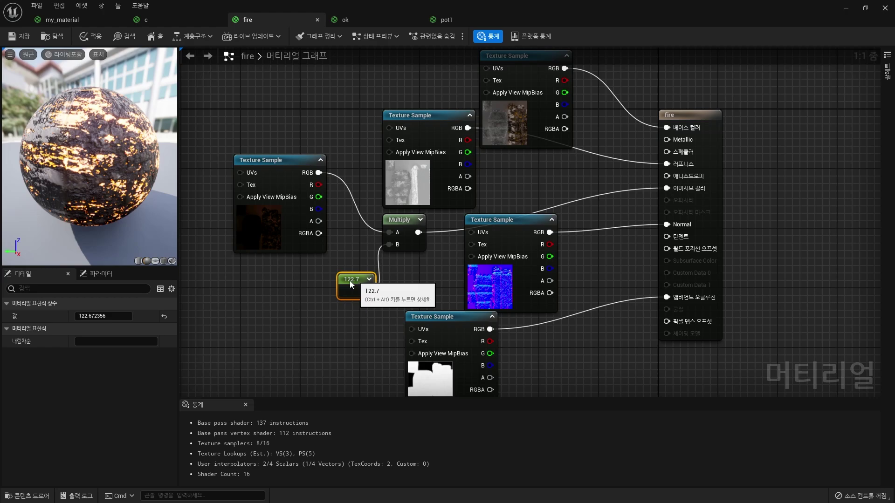
drag(357, 279, 342, 286)
mouse_move(98, 316)
mouse_down()
mouse_move(149, 316)
mouse_move(85, 316)
mouse_up()
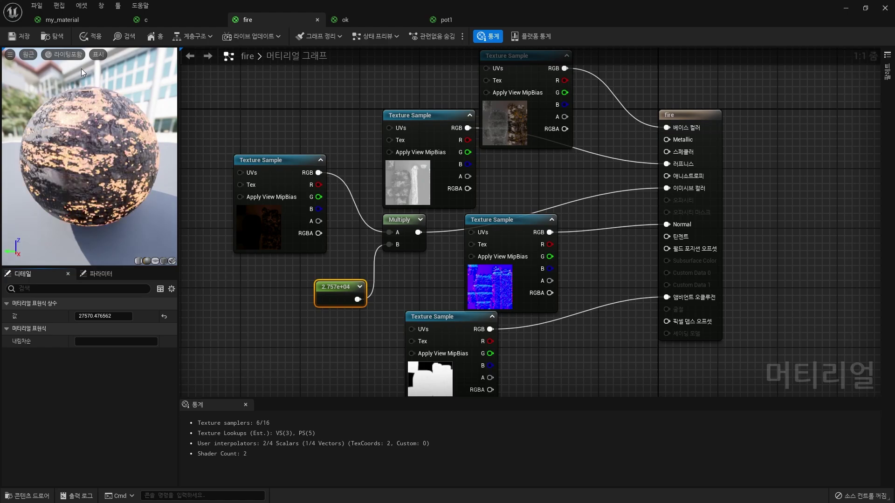
click(18, 36)
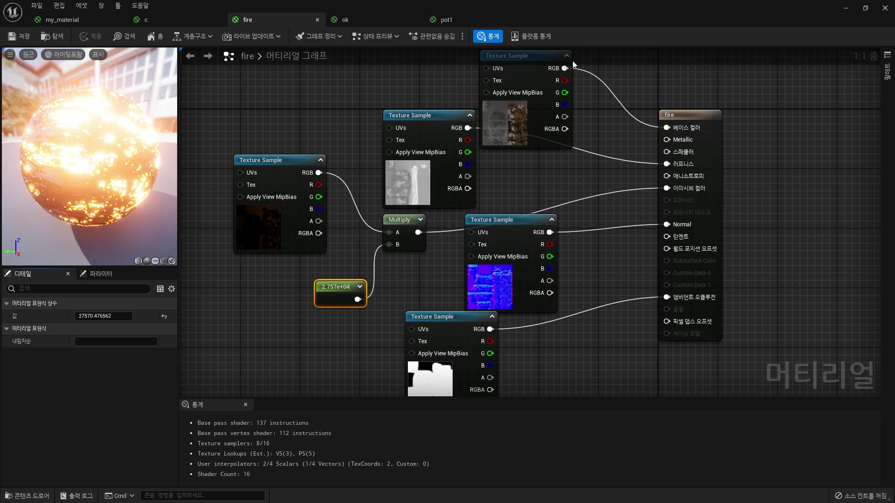
click(845, 8)
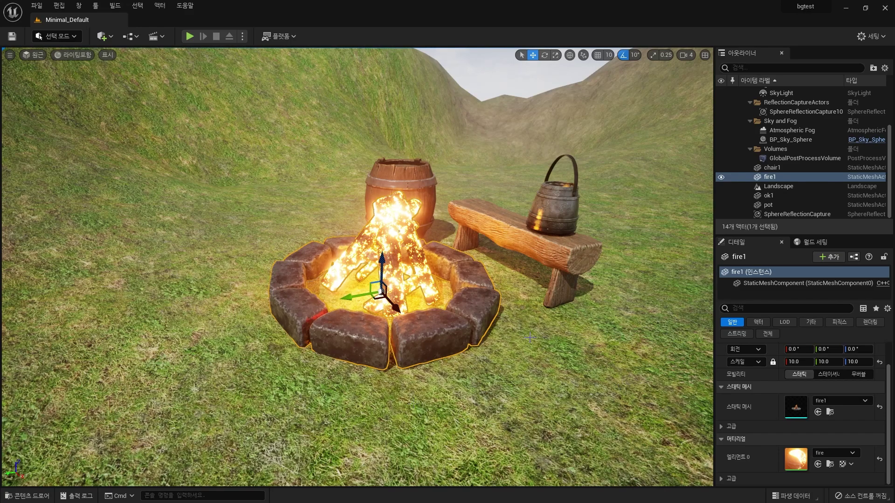
Step: Reopen the campfire's fire material, set the emissive multiplier constant to 99.623299, and save it to inspect the result in the level
double_click(796, 458)
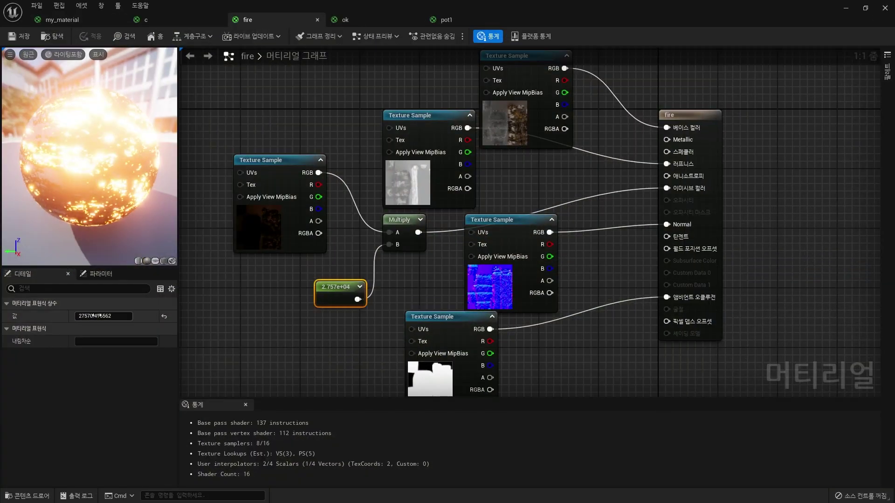
drag(77, 320, 101, 313)
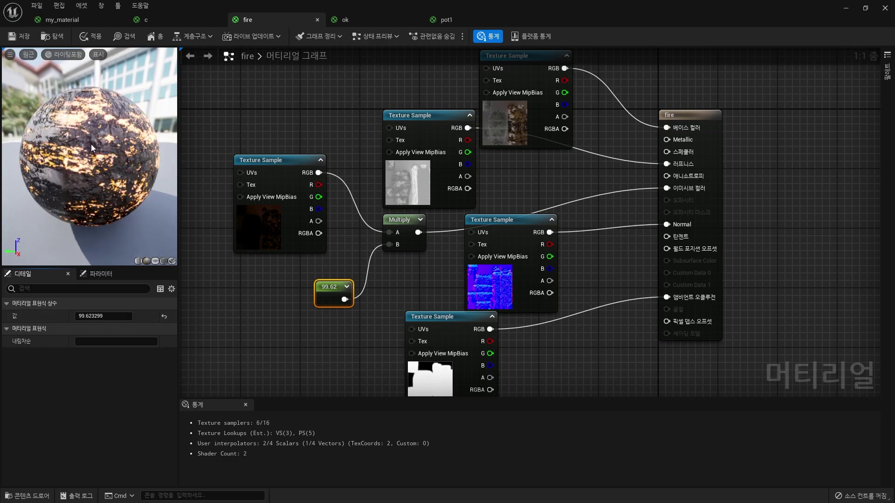
click(24, 36)
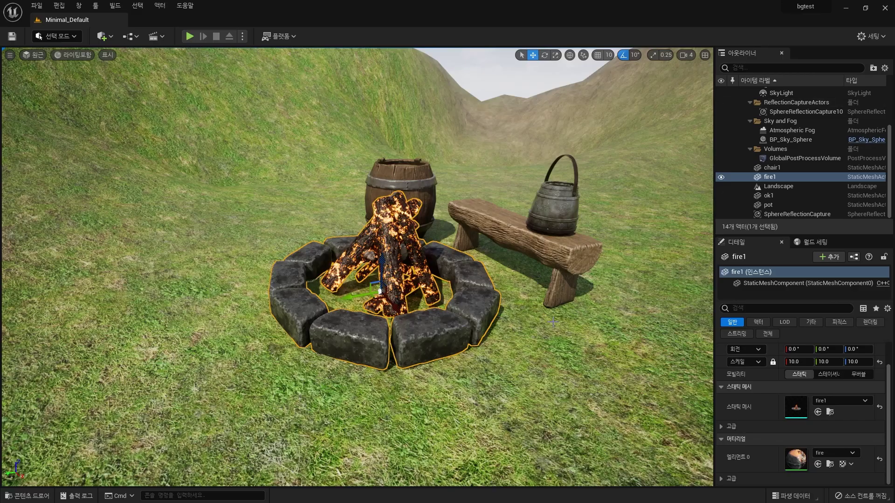
click(553, 321)
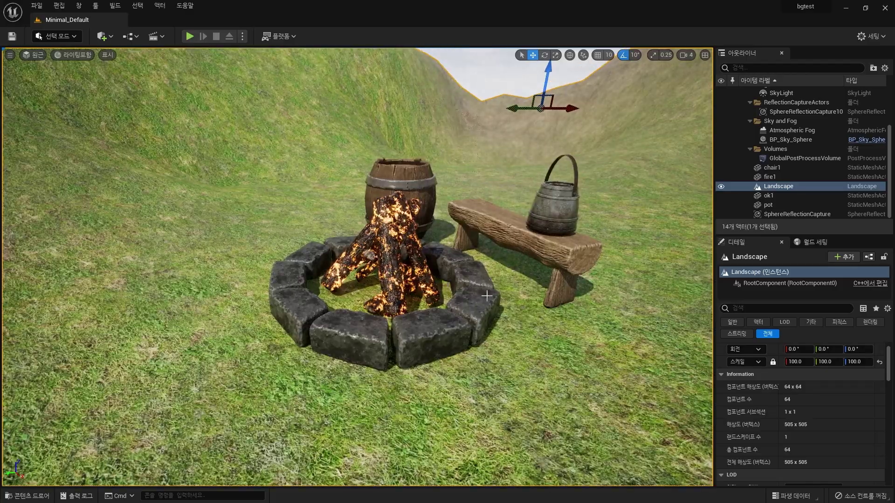
scroll(358, 267, up, 5)
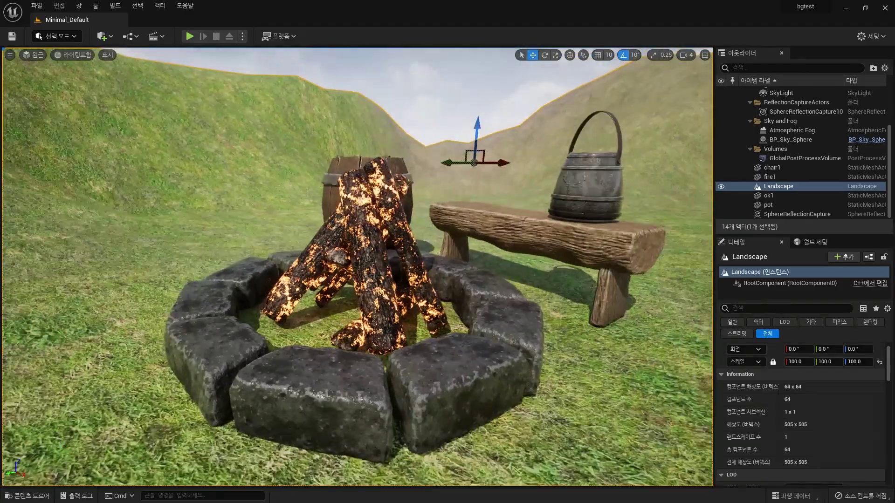
scroll(357, 267, down, 6)
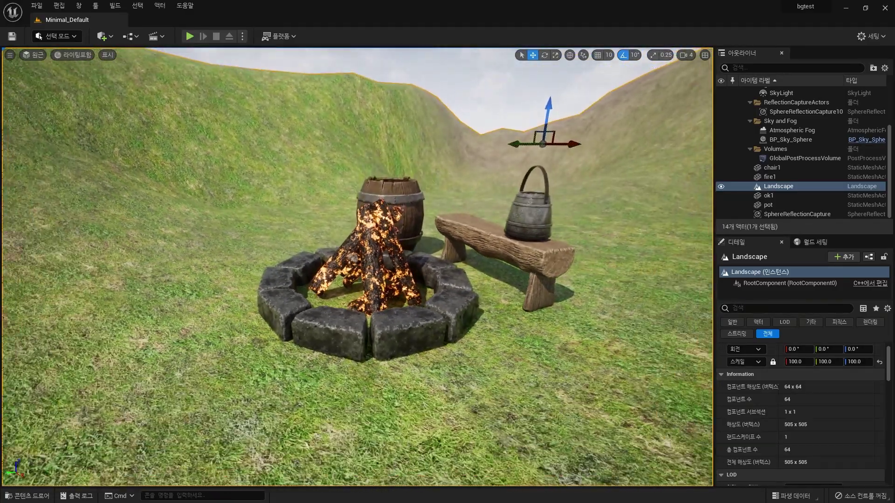
scroll(357, 267, up, 2)
scroll(358, 267, down, 2)
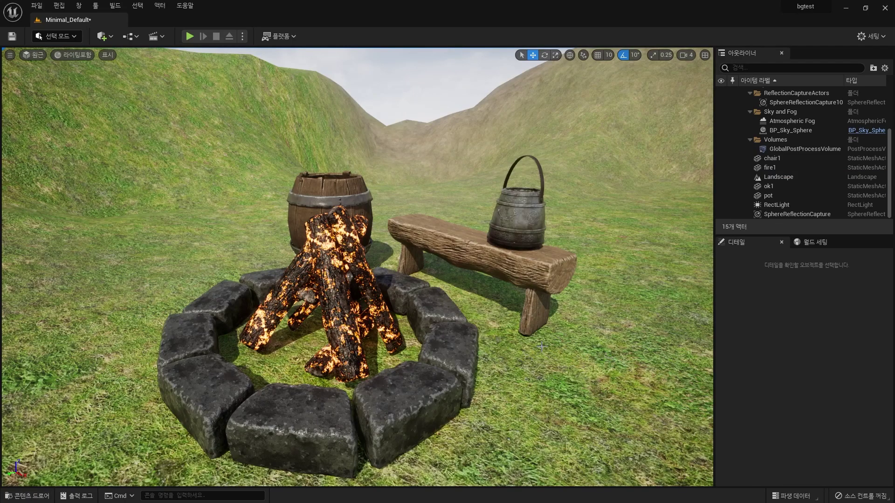
Step: Start a new Niagara System in the Fx folder, built from selected emitters
click(541, 347)
key(ctrl+space)
click(43, 365)
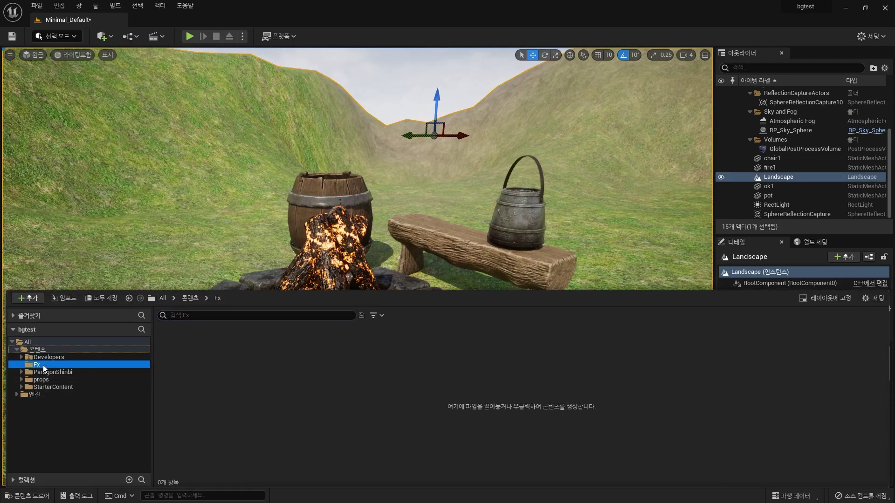
right_click(365, 376)
click(437, 130)
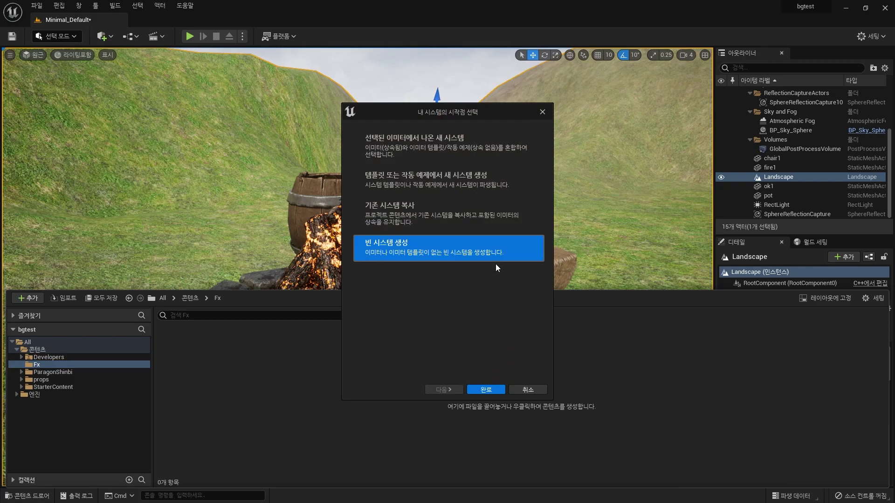
click(444, 146)
click(447, 389)
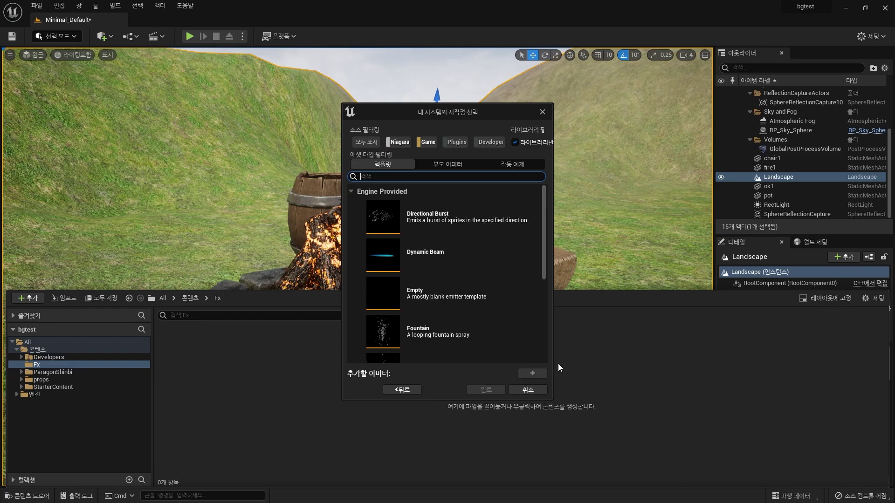
Step: Base the new Niagara System on the Fountain emitter template and name it fire
drag(549, 268, 559, 319)
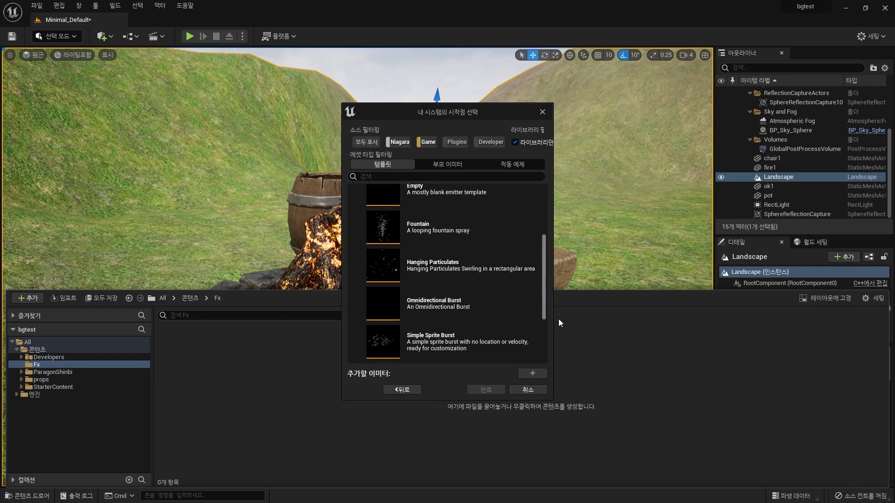
click(445, 229)
click(481, 392)
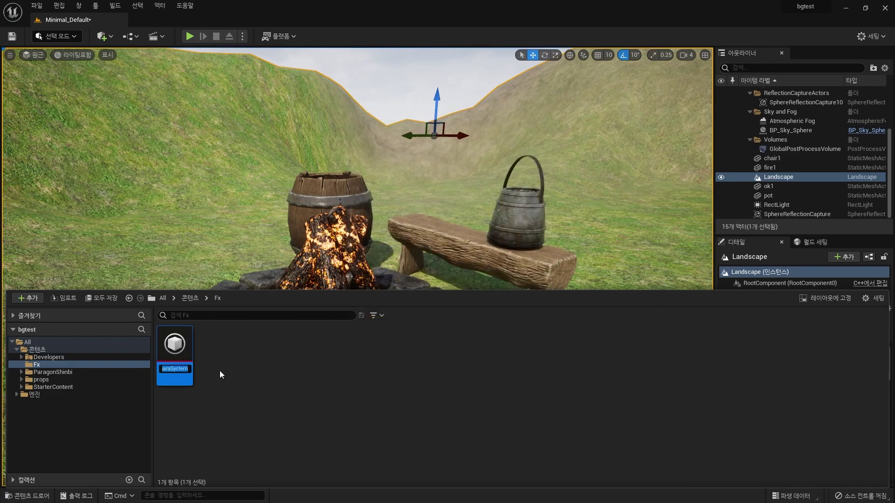
text(fire)
key(Return)
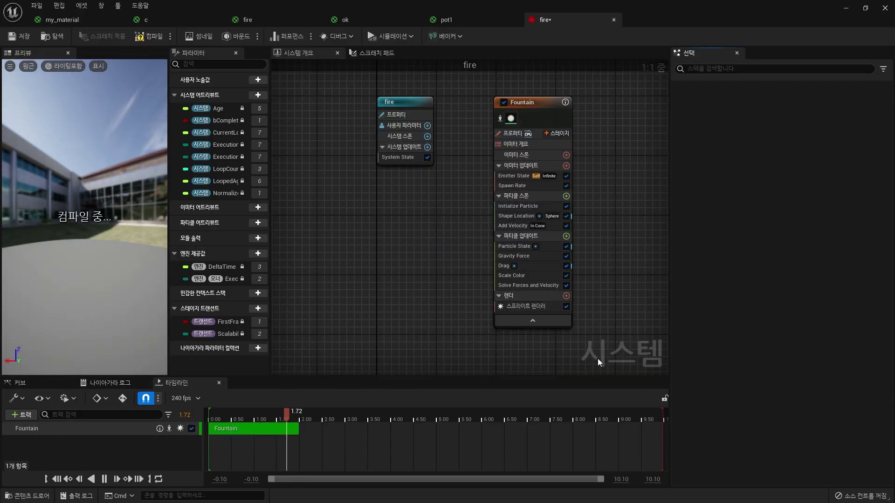
Step: Pause the fire system's preview at about 3.71 on the timeline and display the Preview Scene Settings
click(377, 415)
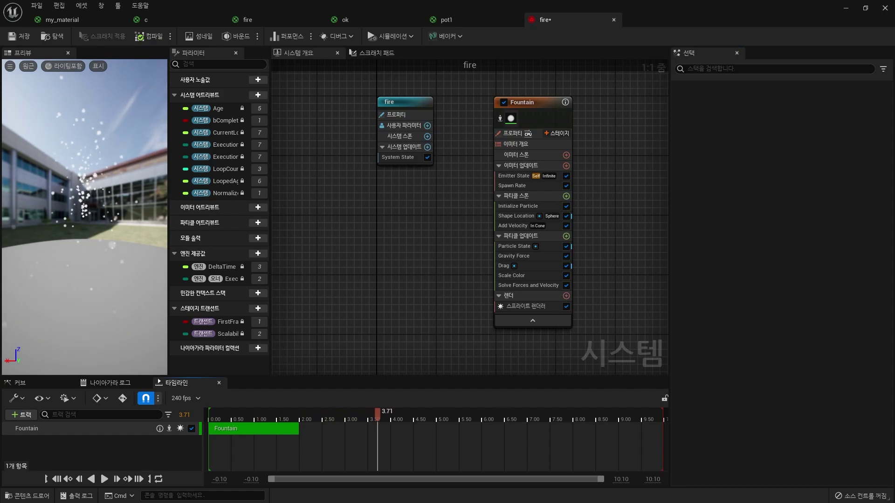
drag(89, 205, 104, 217)
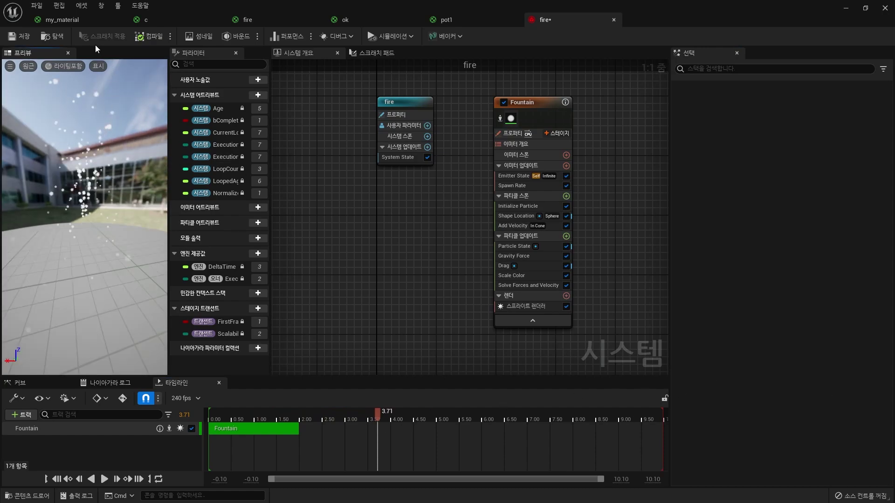
click(101, 5)
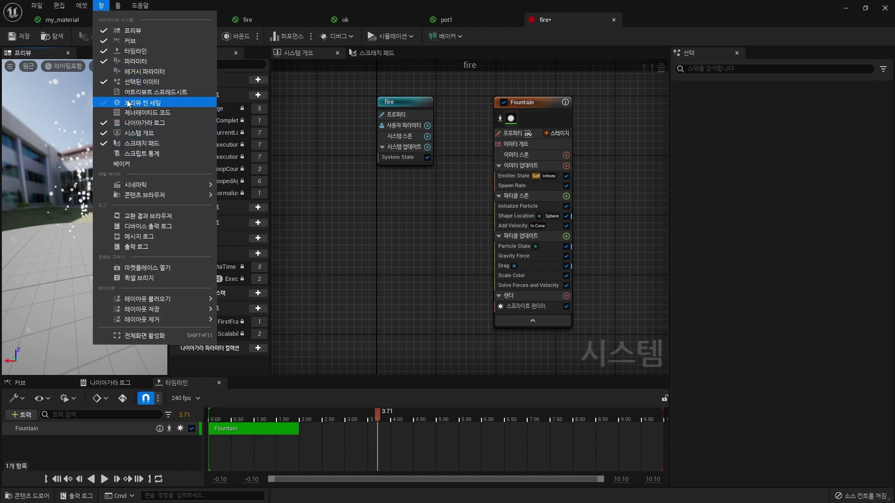
click(140, 103)
click(102, 5)
click(143, 102)
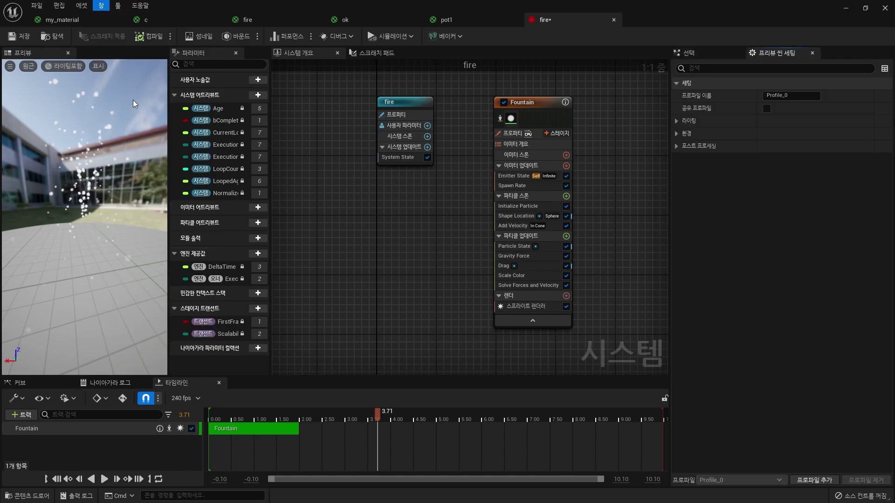
Step: Turn off the environment display in the preview scene and set its environment color to black
click(676, 133)
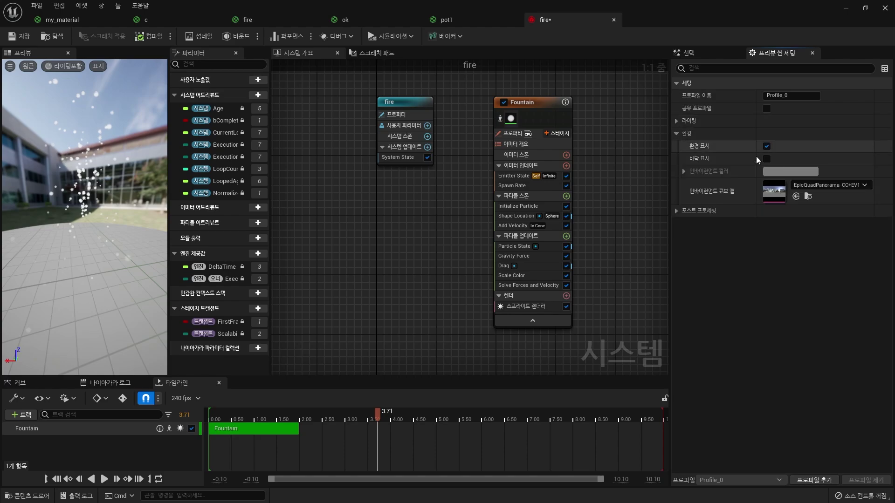
click(767, 146)
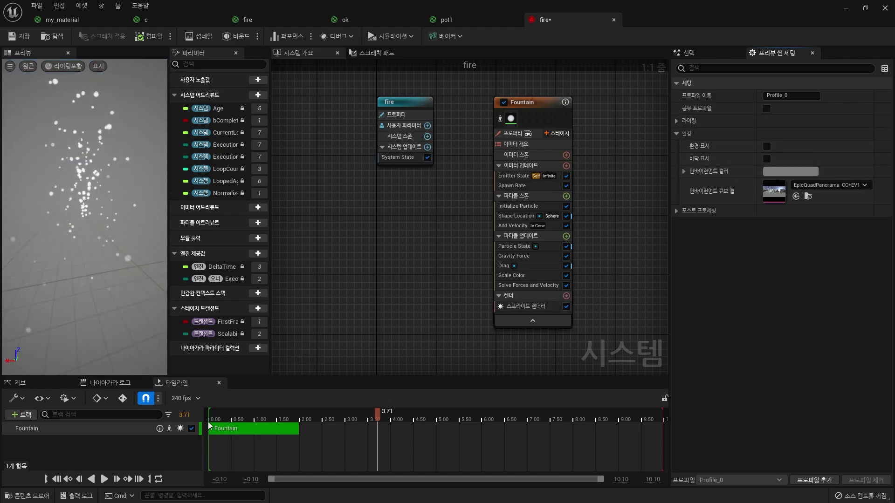
click(790, 172)
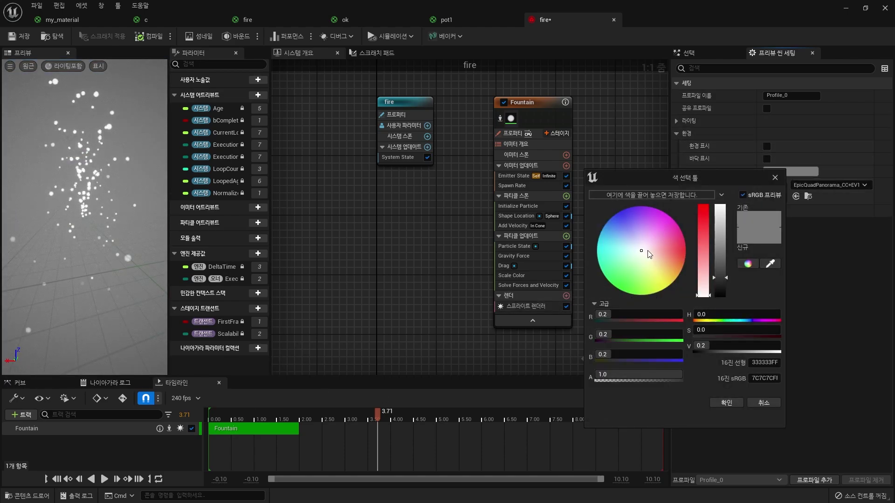
drag(725, 276, 720, 296)
click(726, 403)
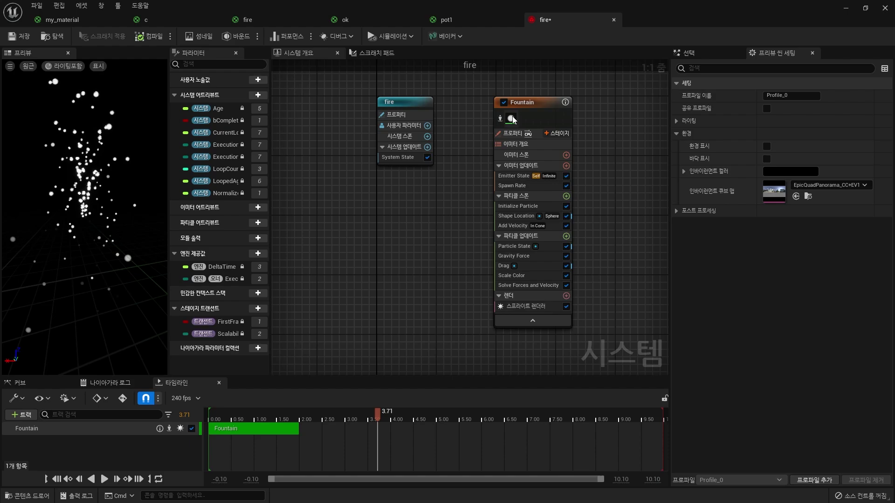
Step: Reposition the Fountain emitter and fire system nodes in the overview, and replay the simulation from the timeline's start
drag(517, 102, 468, 94)
drag(404, 102, 358, 109)
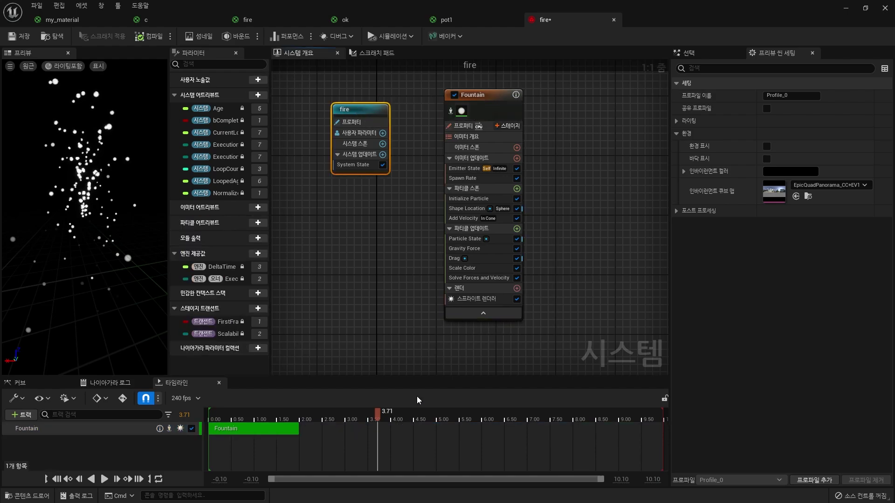
drag(363, 411, 190, 413)
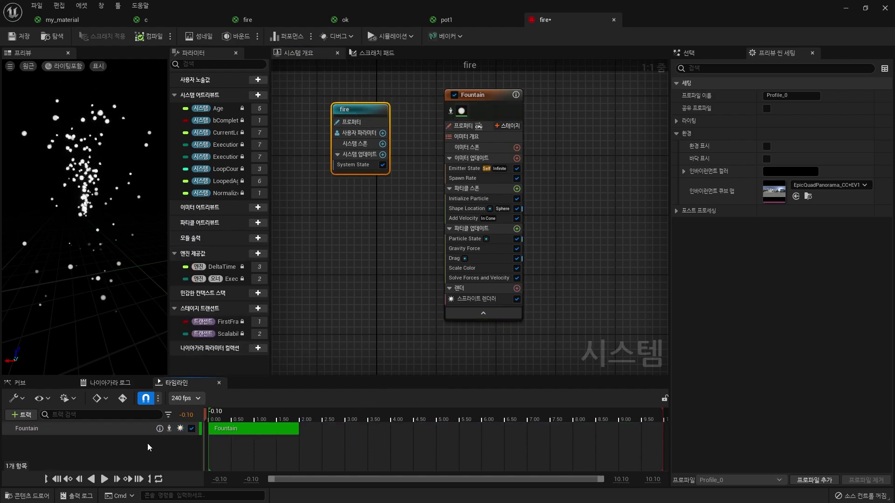
click(105, 480)
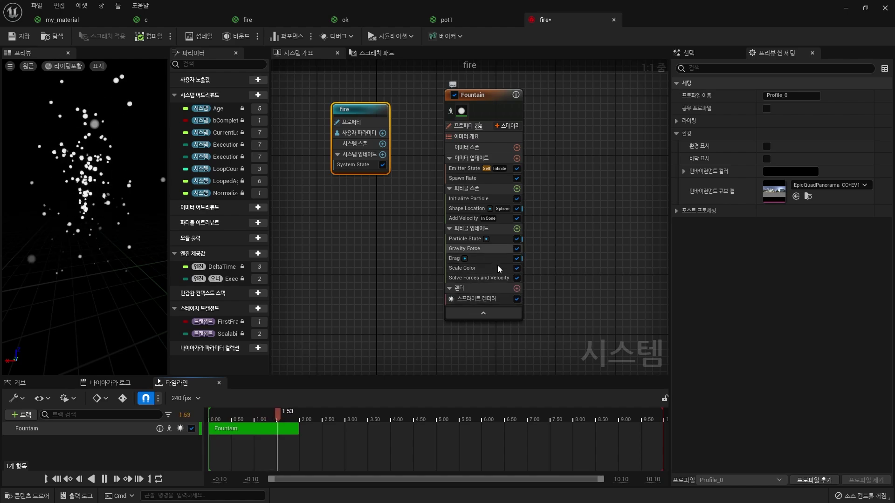
Step: Disable the Gravity Force module in the Fountain emitter's particle update stage
click(466, 198)
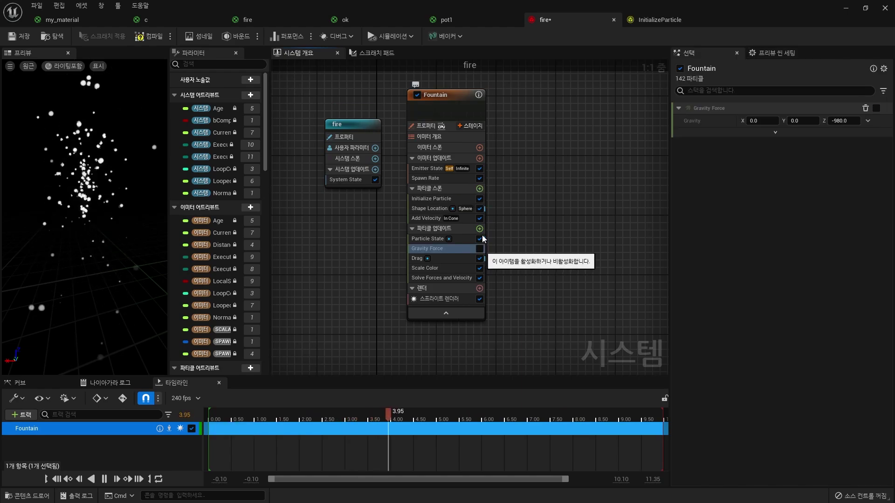
click(480, 248)
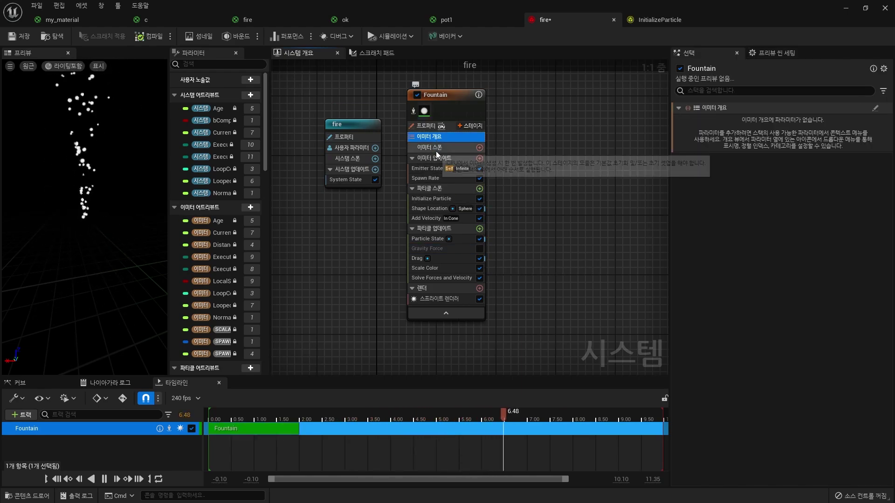
click(436, 146)
click(437, 158)
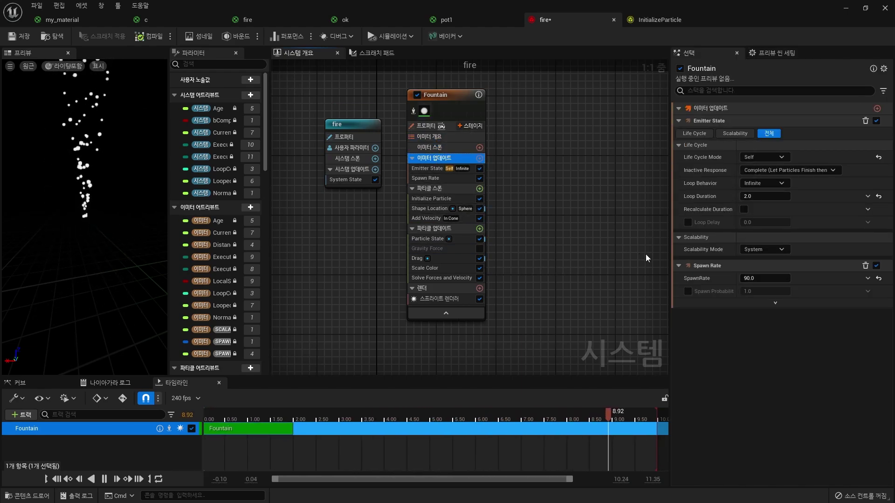
click(425, 178)
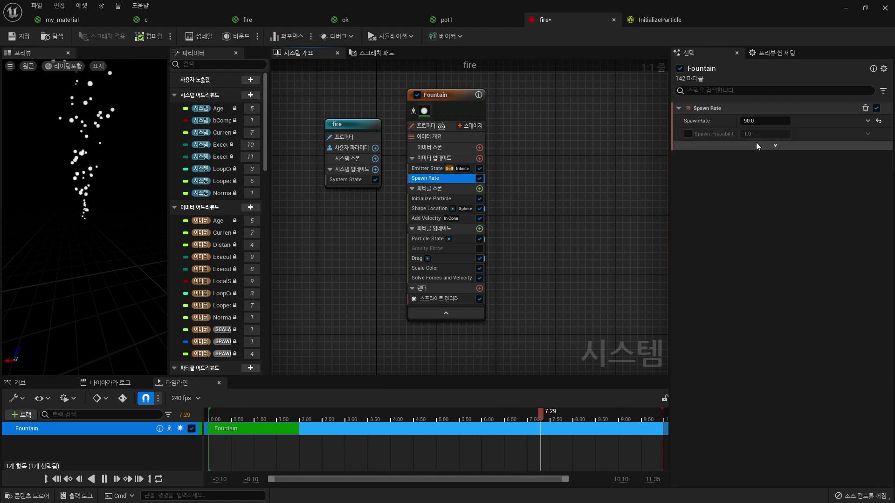
click(748, 121)
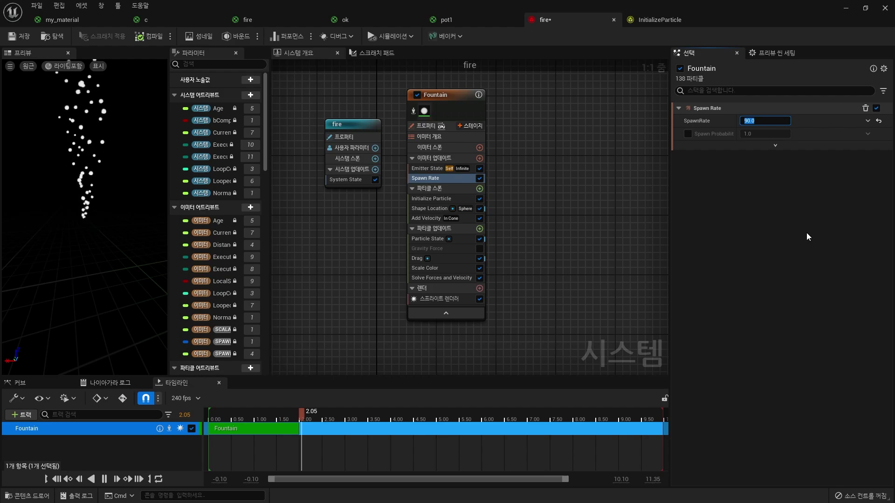
Step: Set the Add Velocity module's velocity speed range to a minimum of 80 and a maximum of 100
click(425, 218)
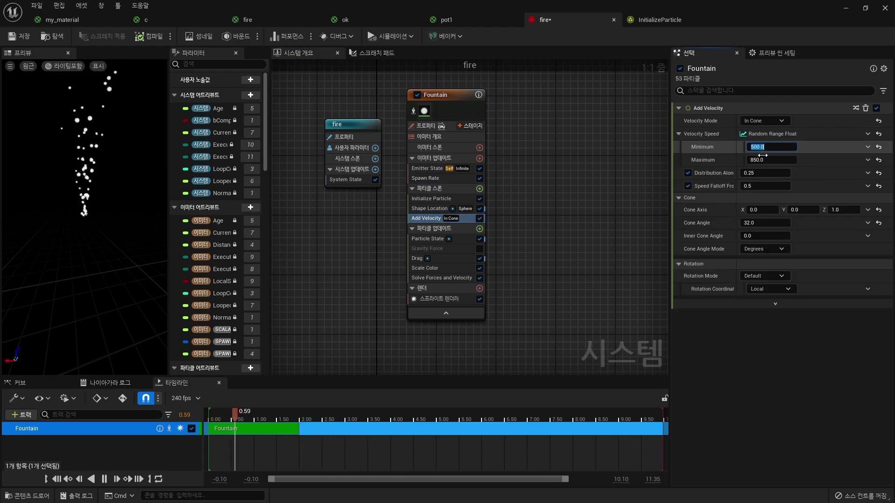
click(771, 147)
text(80)
key(Return)
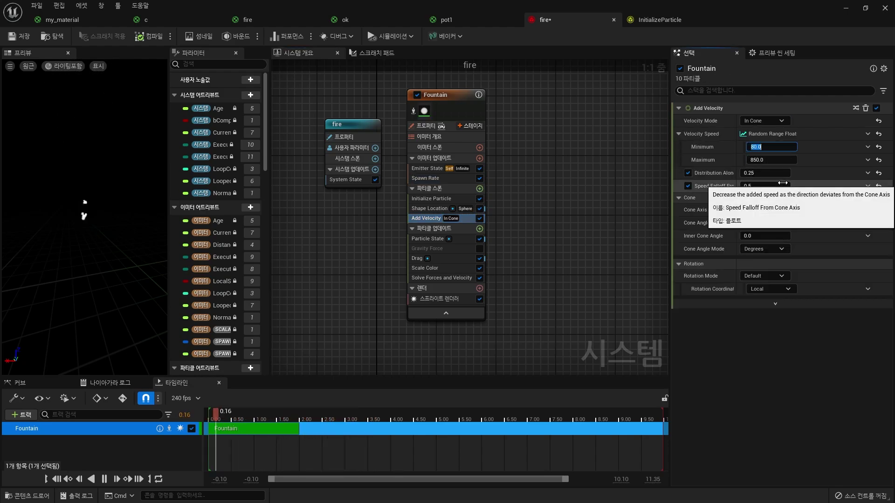
click(760, 160)
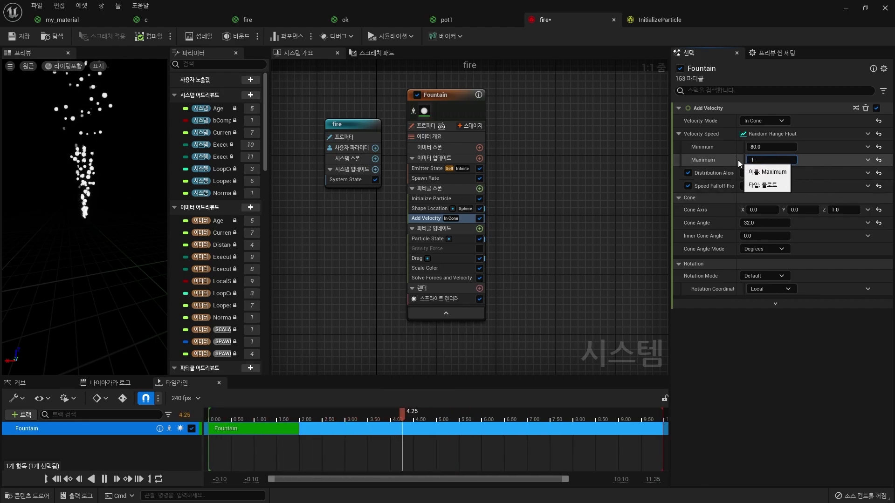
text(100)
key(Return)
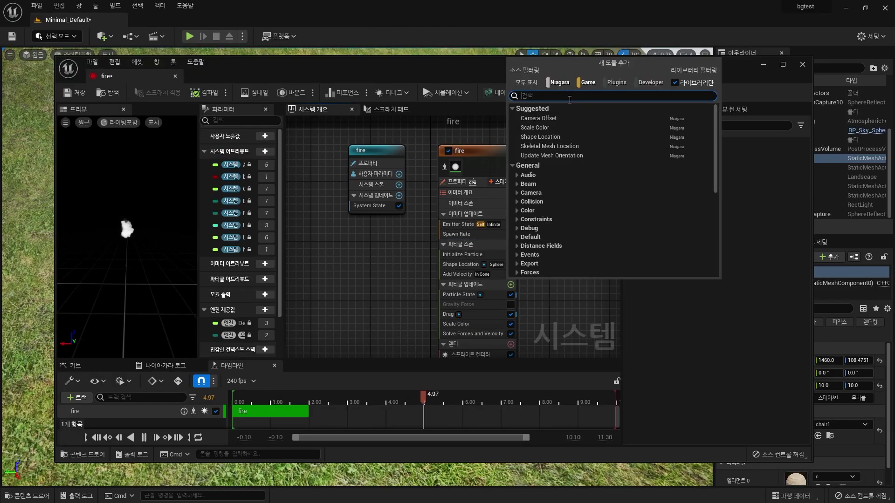
Step: Try a second Scale Color module in the particle update stage and delete it
text(color)
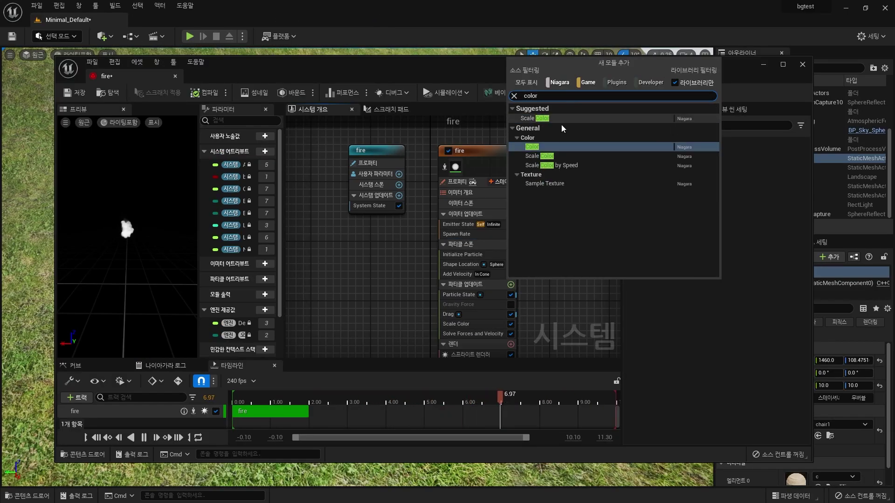
key(Escape)
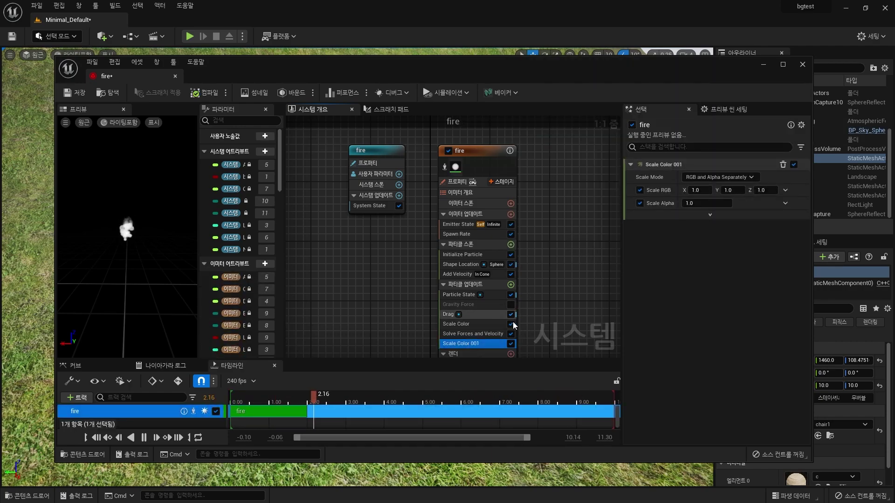
right_click(473, 344)
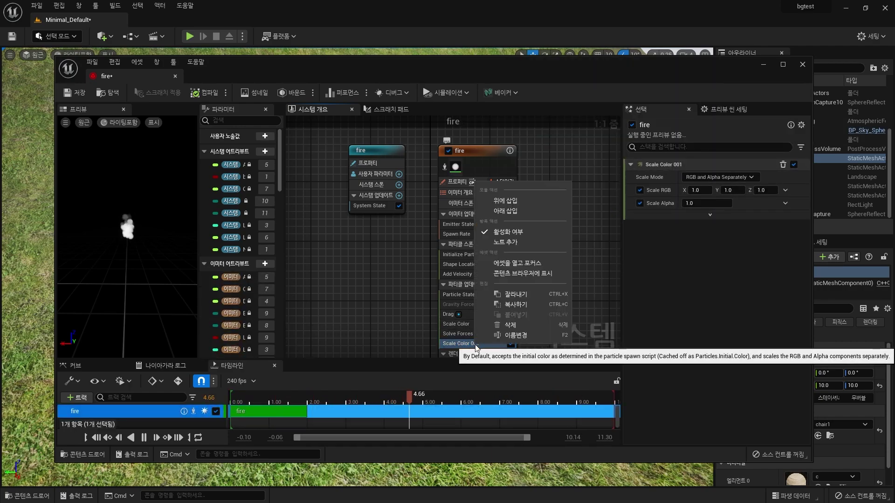
click(519, 327)
Step: Try a Color module in the particle update stage, expand its parameters, and delete the module
click(510, 284)
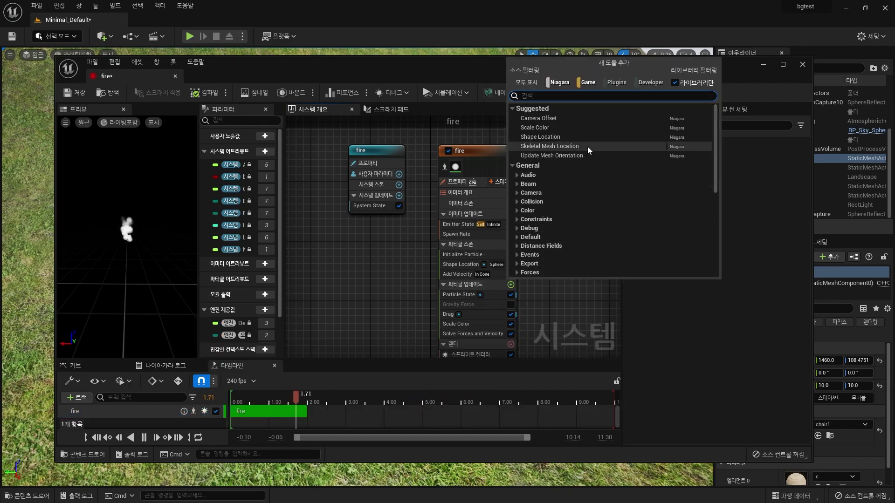
text(color)
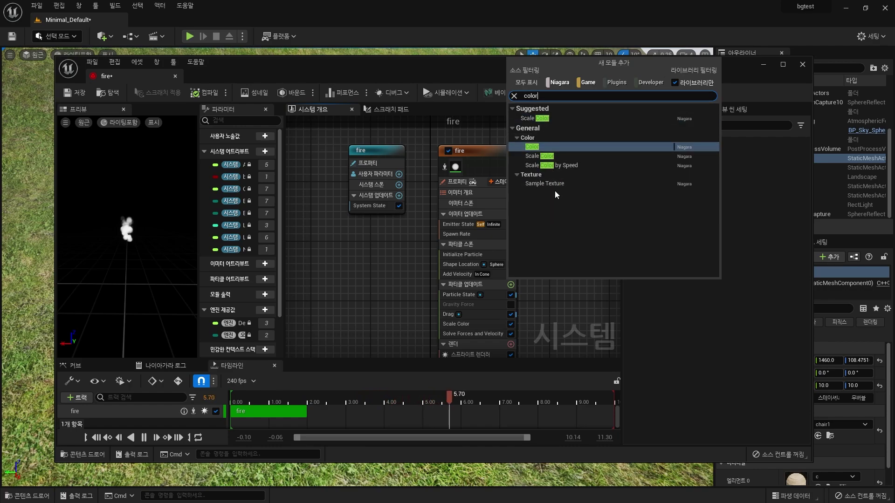
click(533, 146)
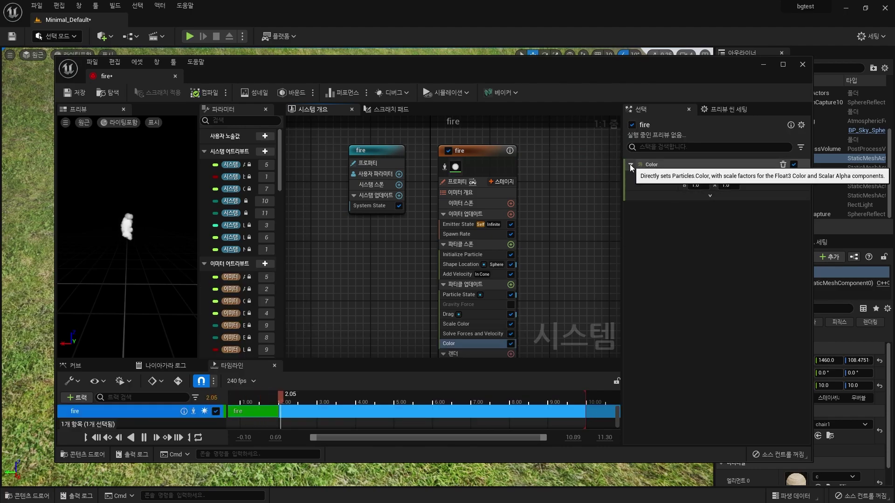
click(710, 196)
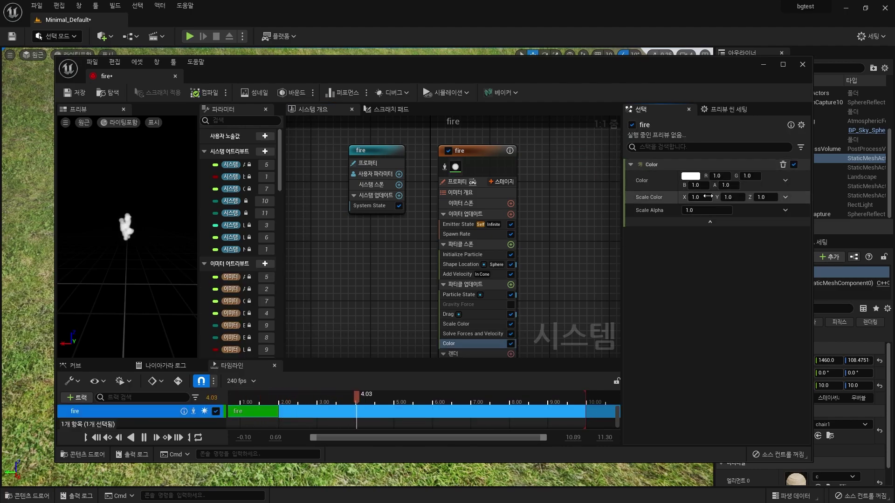
click(650, 166)
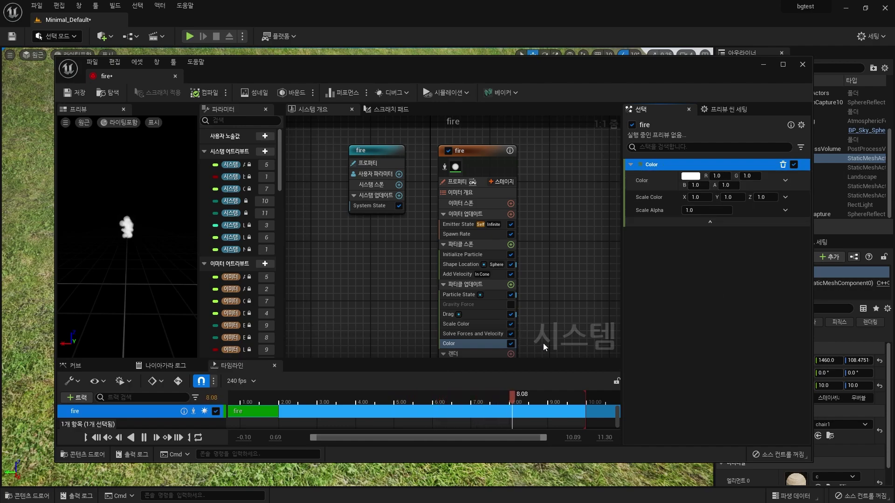
click(485, 343)
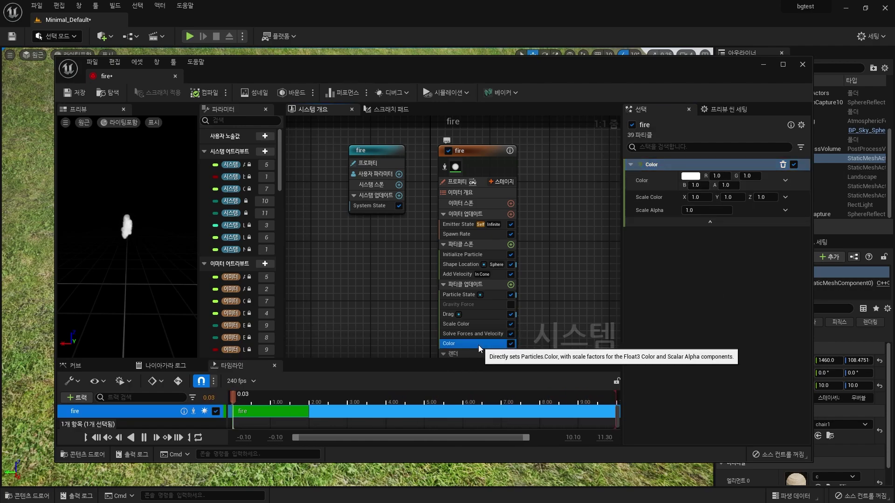
right_click(480, 344)
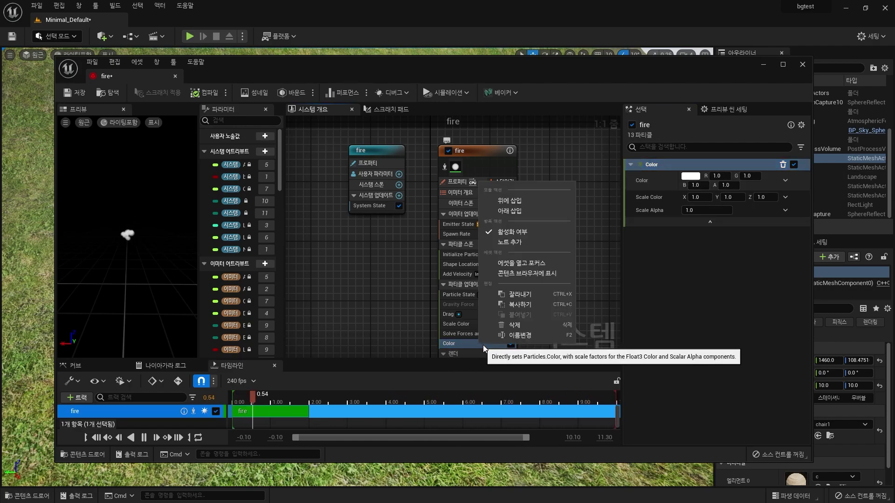
click(538, 325)
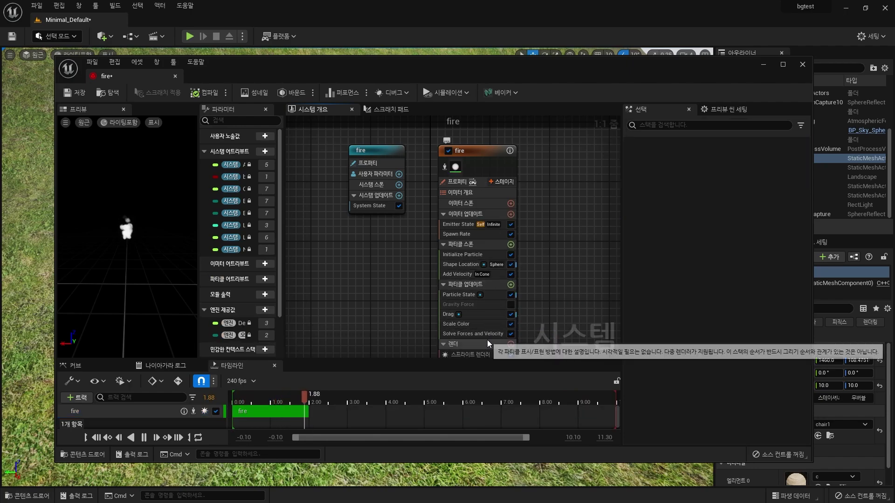
Step: Set the existing Scale Color module's Scale Mode to RGBA Linear Color Curve
click(471, 324)
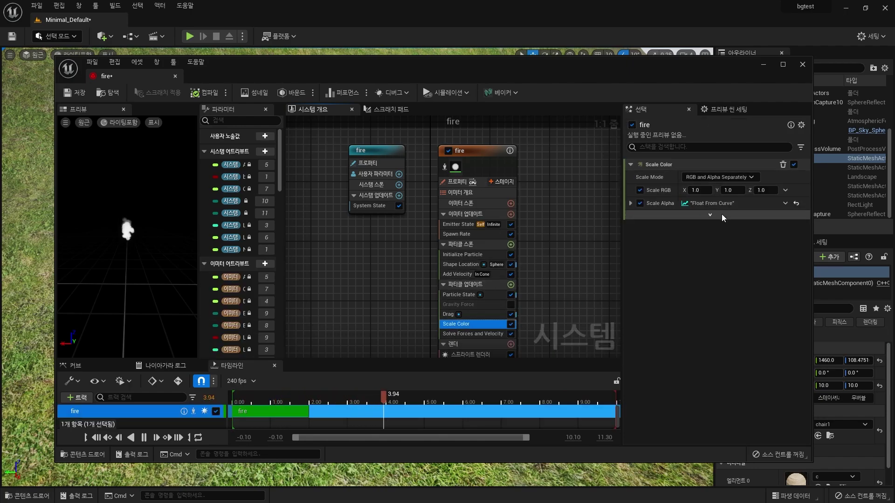
click(748, 177)
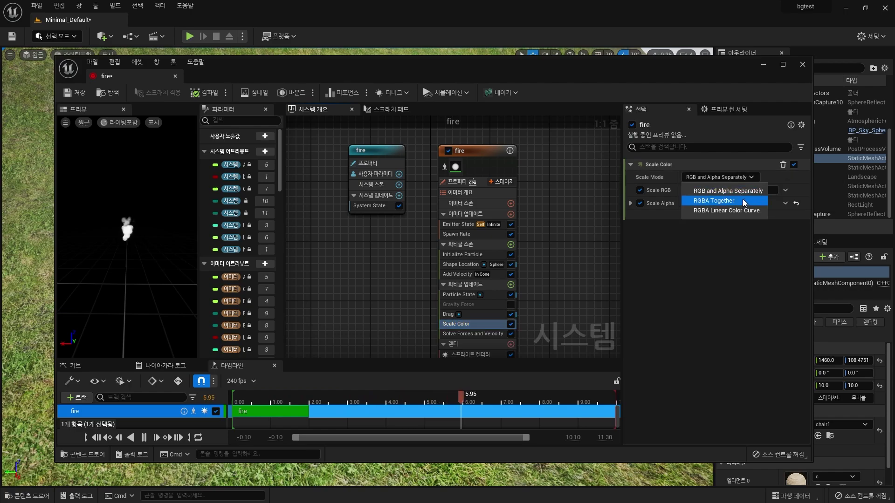
click(748, 191)
click(754, 177)
click(747, 210)
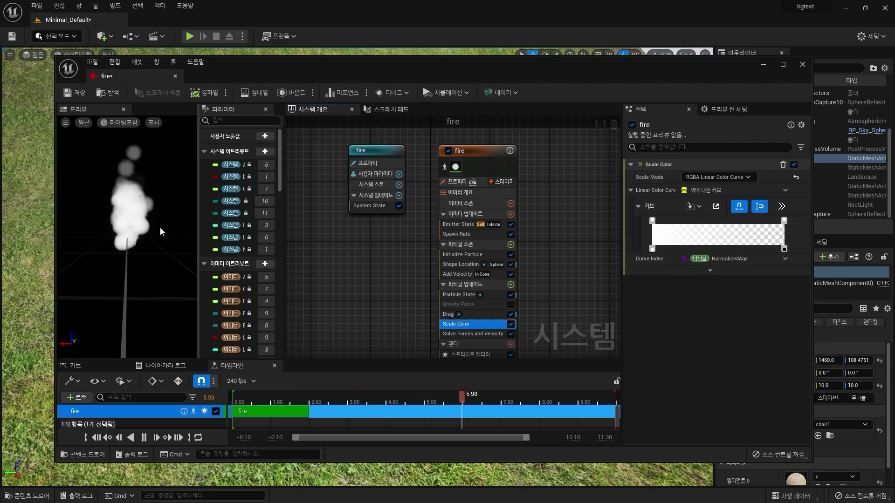
Step: Color the gradient's first color key pale yellow, about R 1.0, G 0.95, B 0.51
double_click(652, 220)
drag(731, 325, 723, 320)
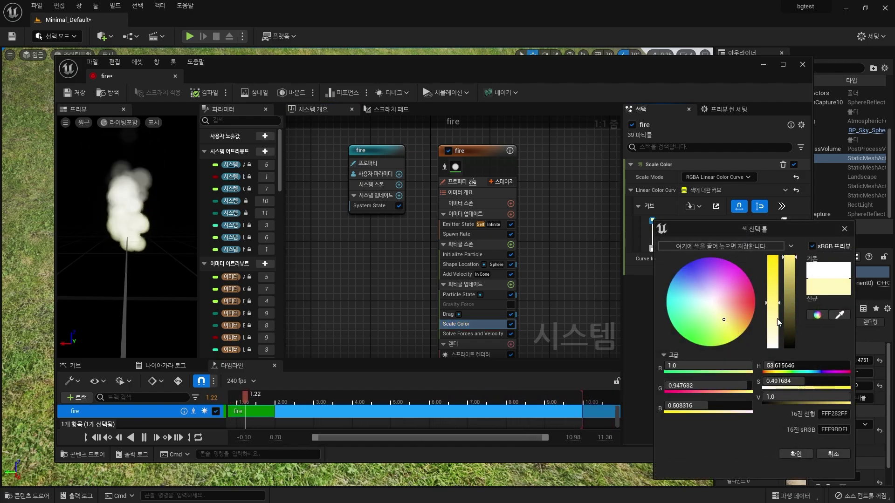
click(795, 454)
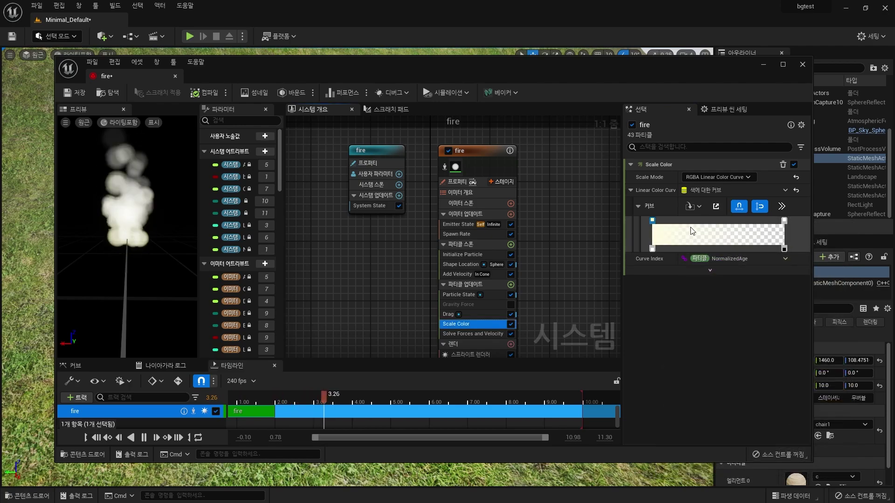
Step: Add a color key near the gradient's start and color it golden yellow, about R 1.0, G 0.61, B 0
double_click(675, 220)
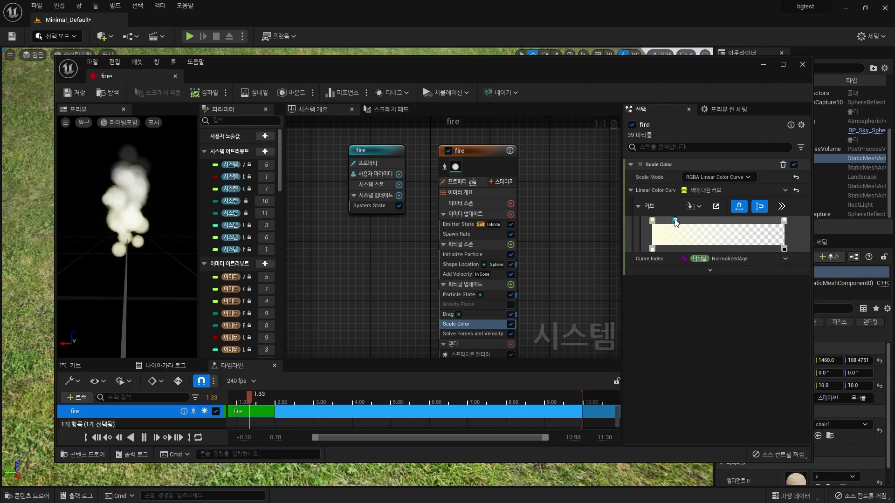
double_click(675, 220)
drag(761, 305, 770, 329)
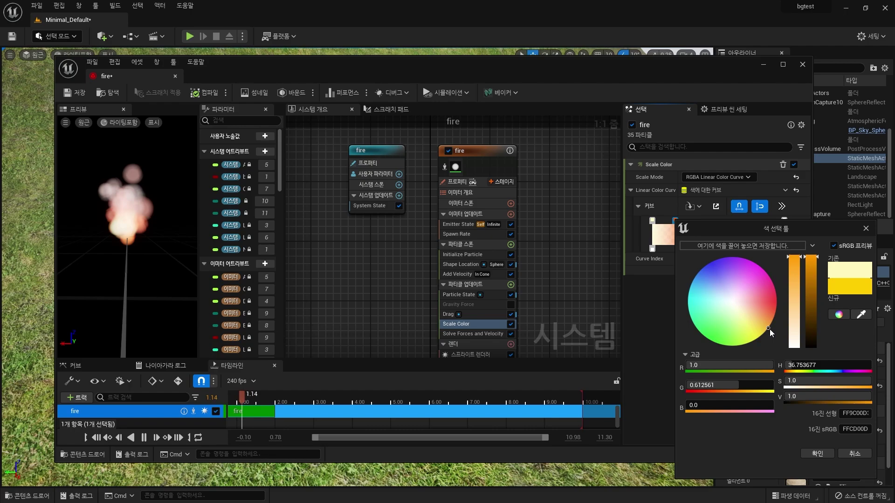
click(865, 230)
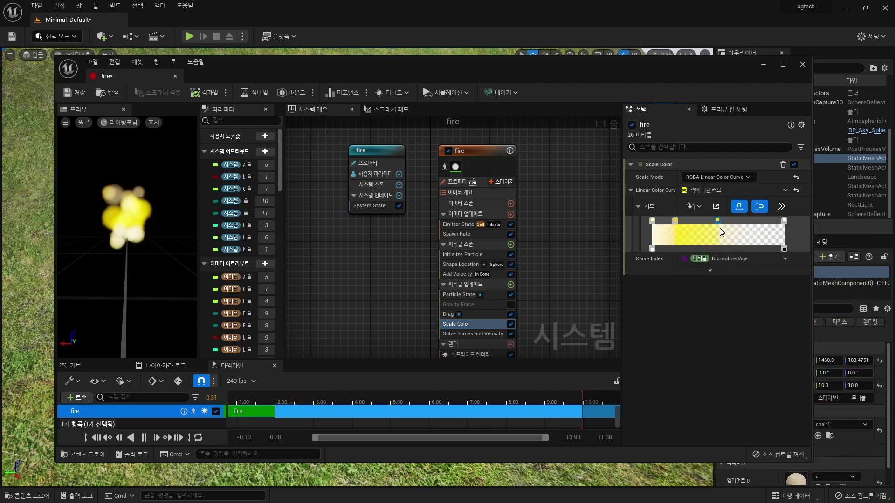
Step: Color the key at the gradient's middle red, about R 1.0, G 0, B 0.055
double_click(717, 219)
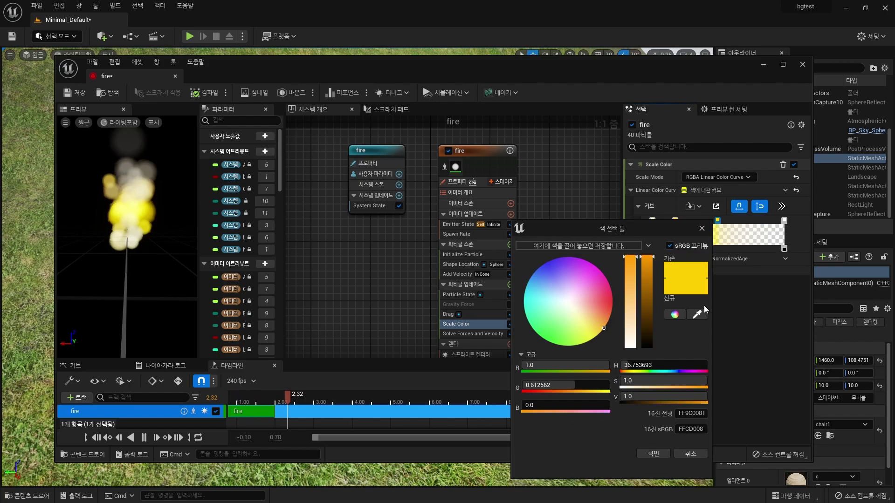
drag(603, 318, 616, 297)
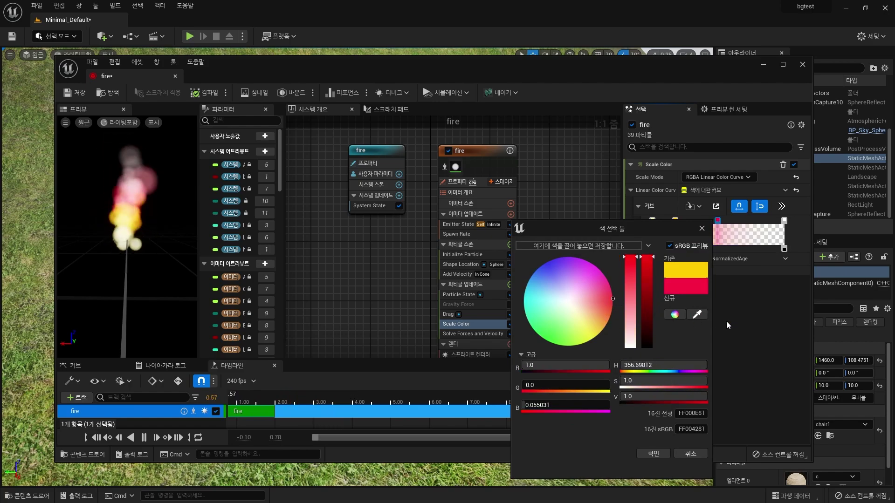
click(701, 229)
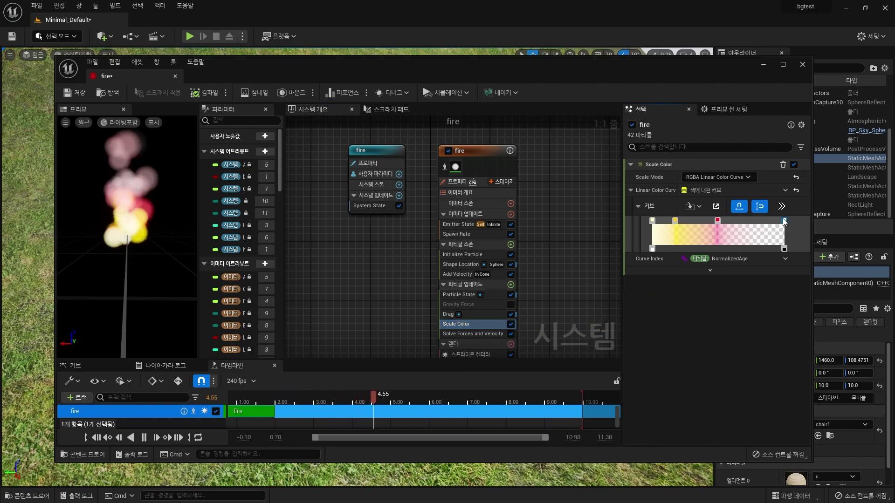
Step: Color the gradient's end color key dark red, about R 0.57, G 0, B 0
double_click(784, 220)
drag(691, 290, 702, 241)
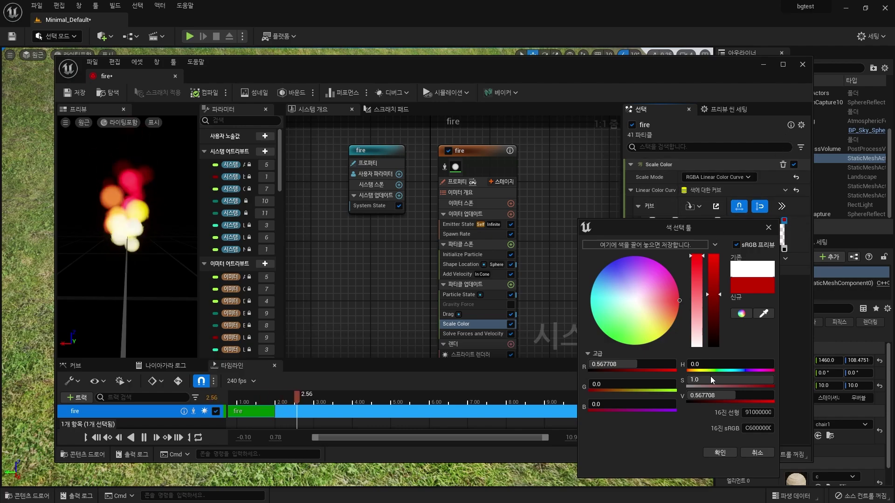
click(734, 453)
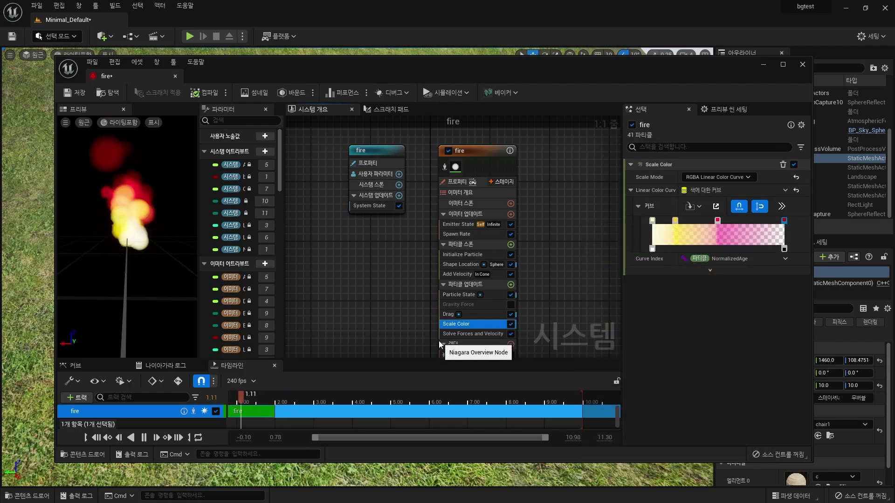
Step: Add a Sub UVAnimation module to the fire emitter's particle update stage
click(443, 244)
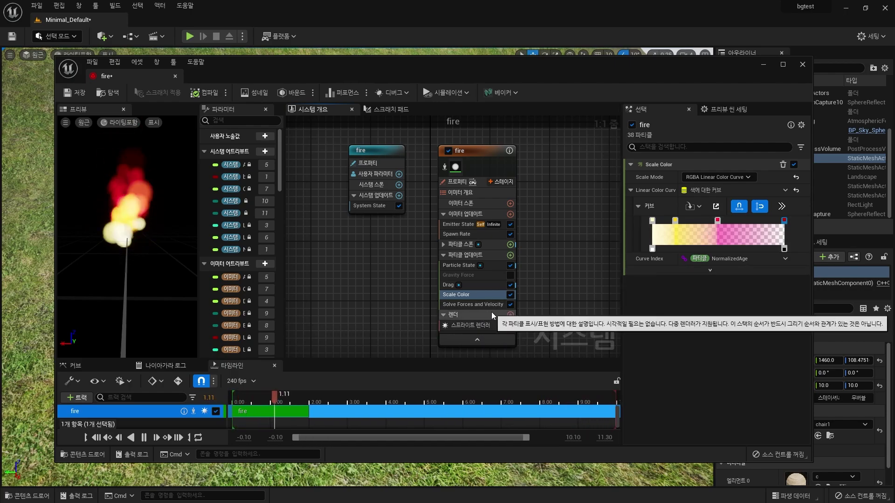
click(510, 255)
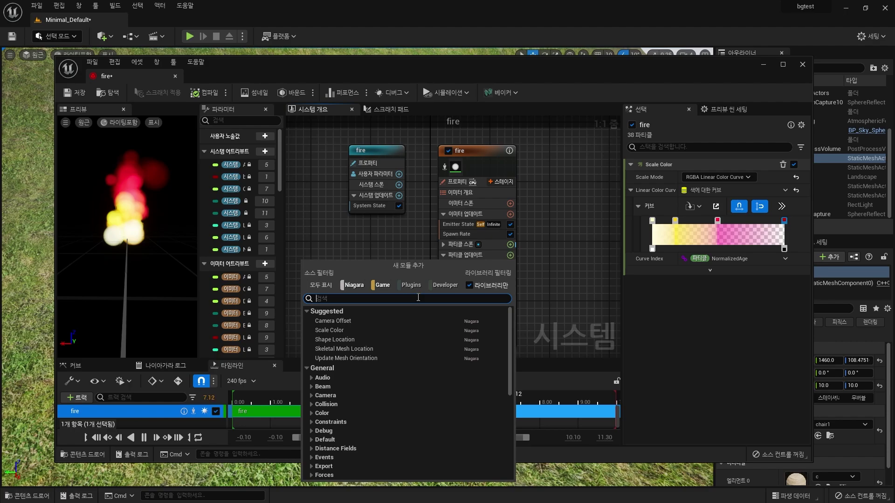
click(549, 307)
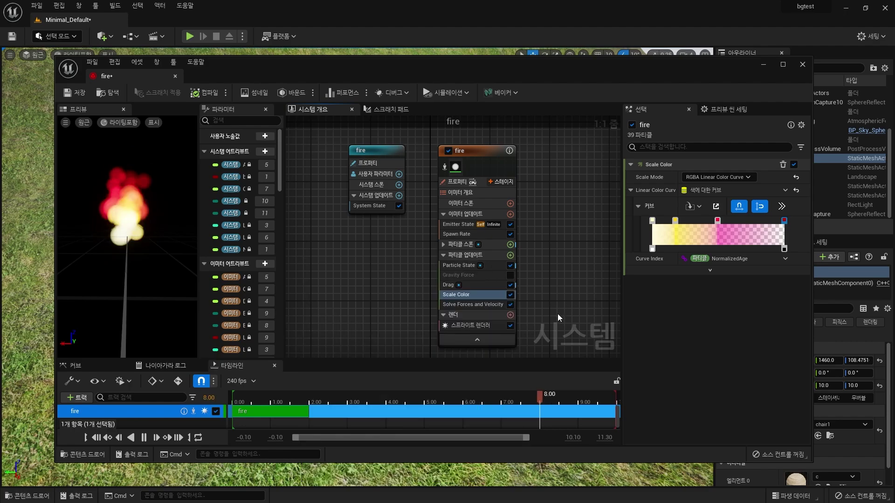
click(468, 304)
click(458, 265)
click(510, 255)
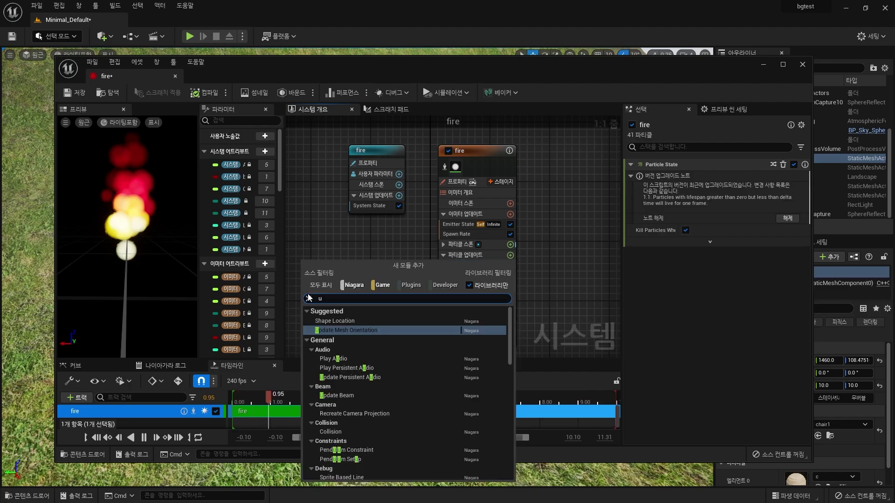
text(uv)
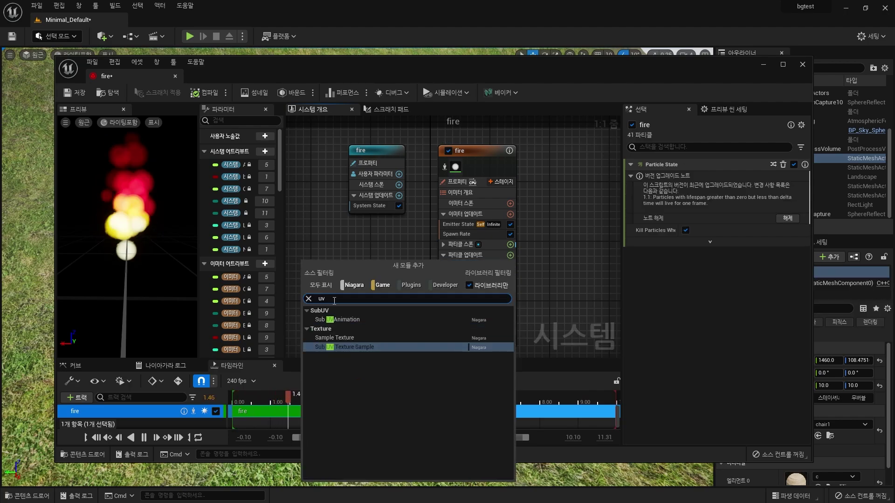
click(362, 321)
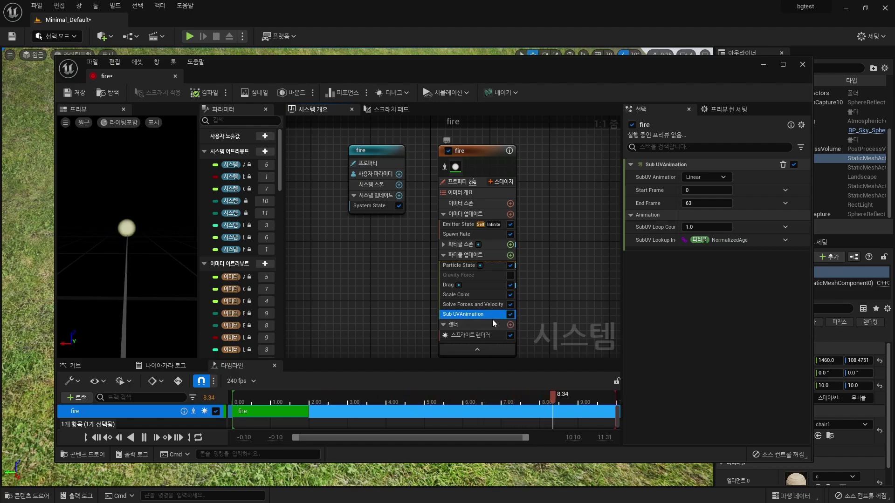
click(482, 305)
right_click(482, 306)
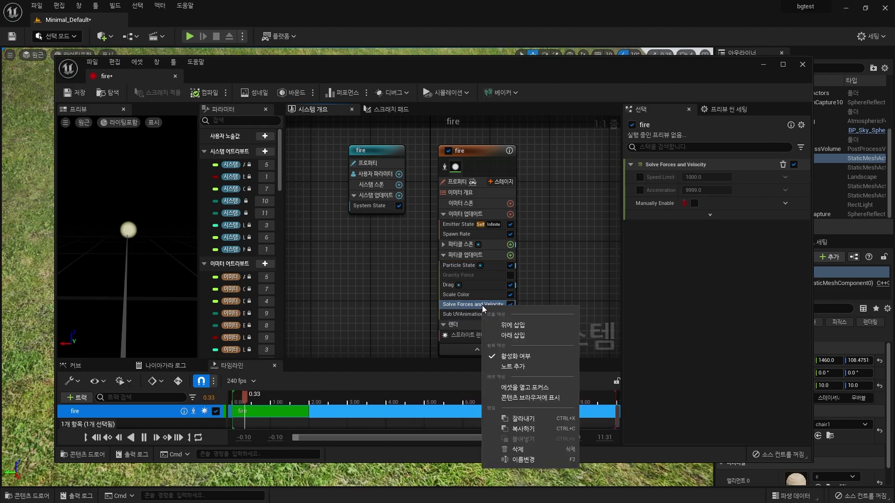
click(475, 306)
click(510, 255)
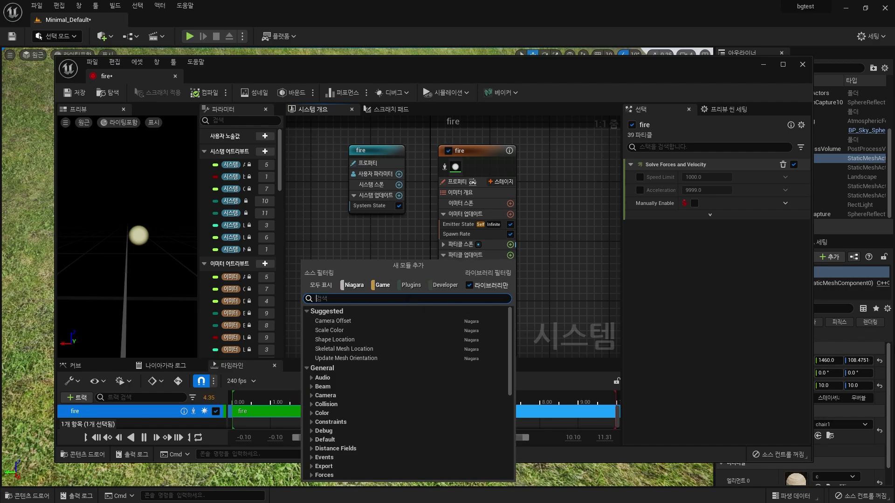
key(Escape)
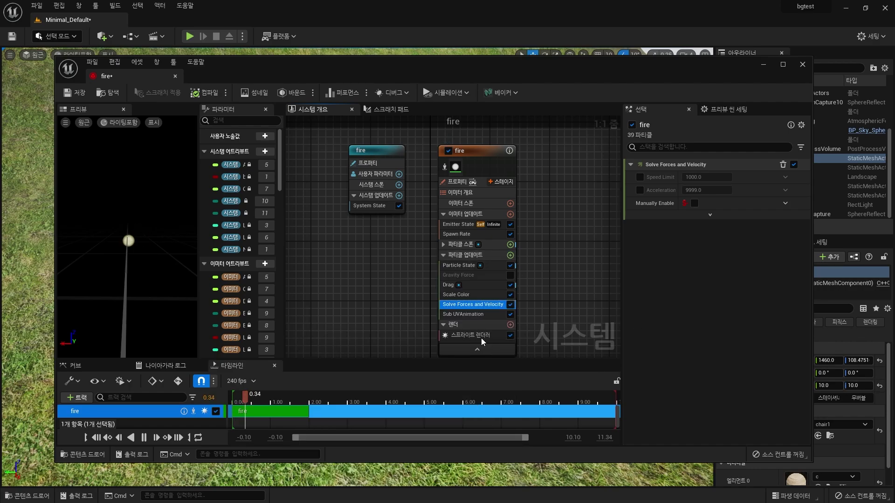
Step: Assign the M_Fire_SubUV material from StarterContent's Particles/Materials folder to the fire emitter's sprite renderer
click(458, 324)
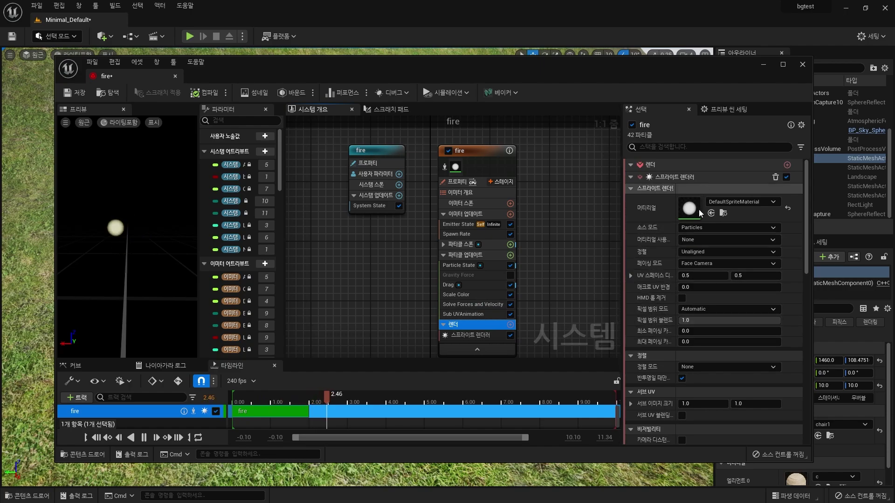
click(723, 213)
drag(180, 401, 188, 371)
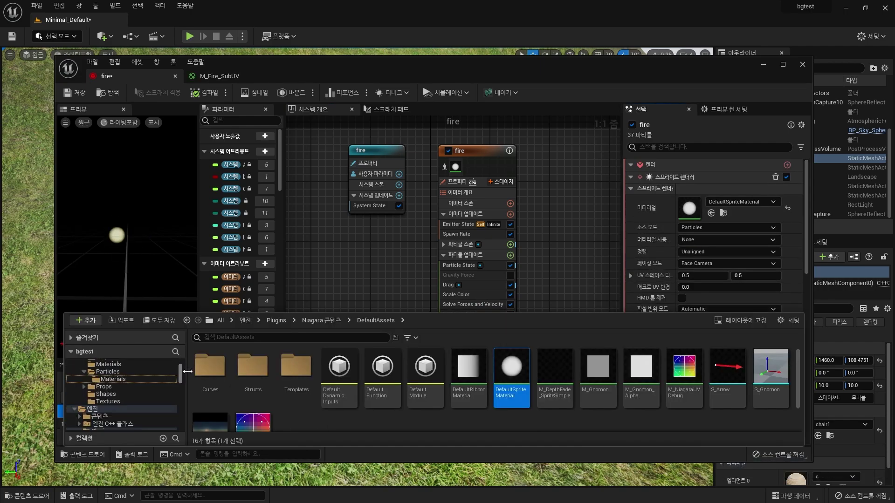
click(118, 379)
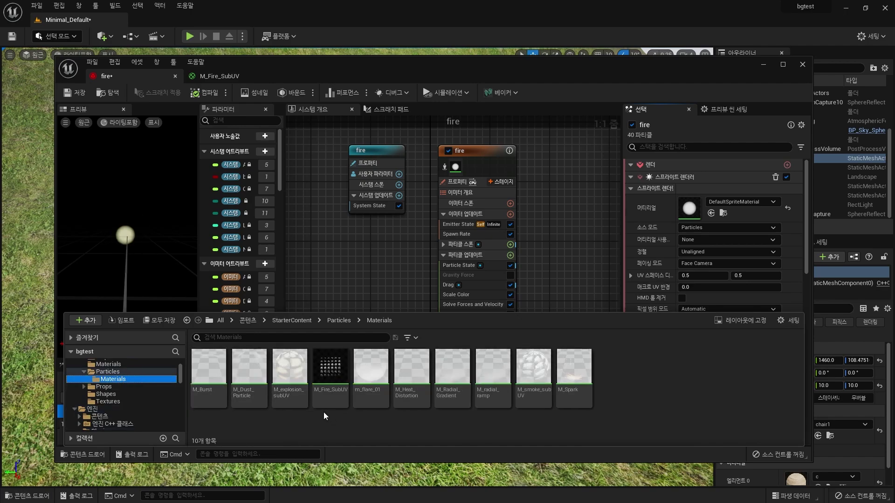
click(333, 371)
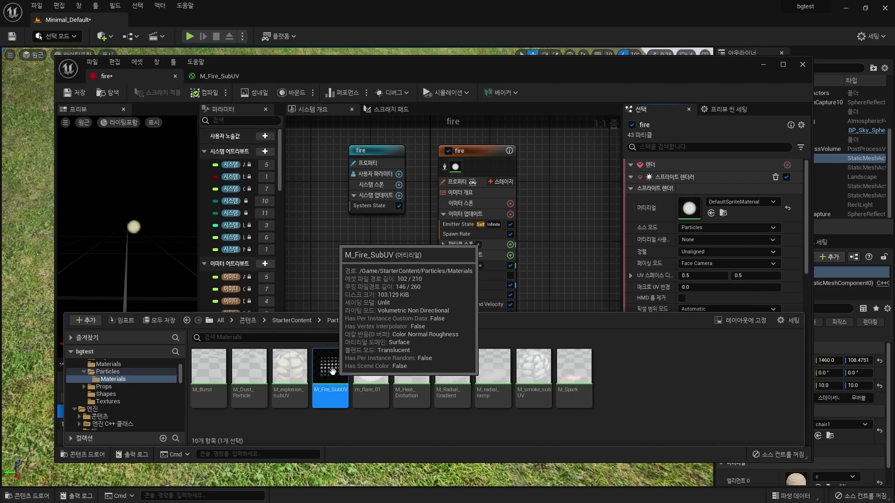
drag(333, 371, 689, 208)
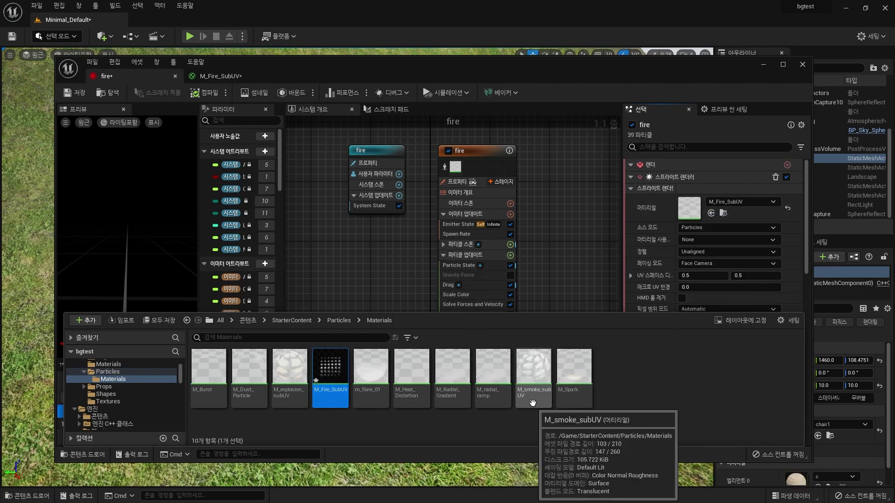
Step: Inspect the M_Fire_SubUV material's graph, return to the fire system and check the material's asset location
double_click(329, 374)
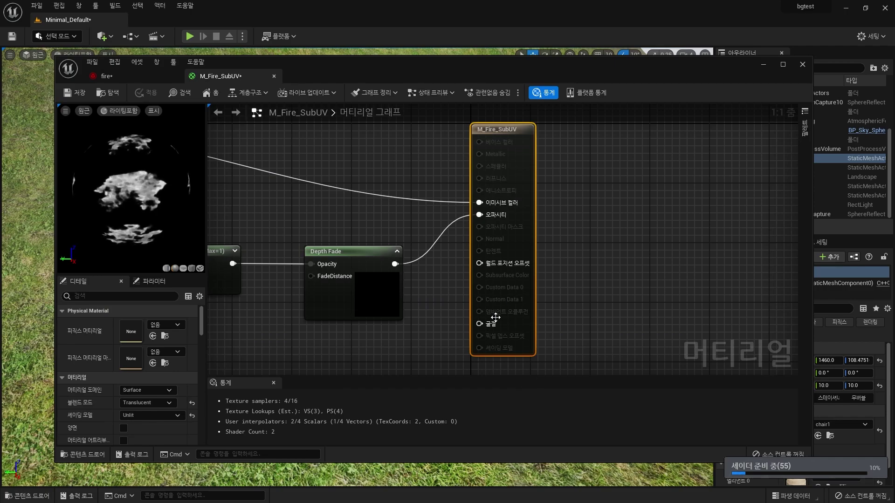
click(106, 76)
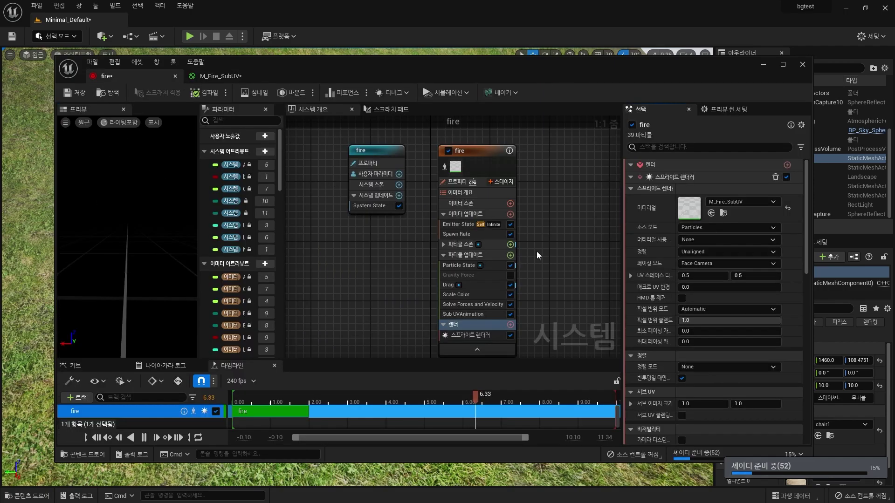
click(724, 212)
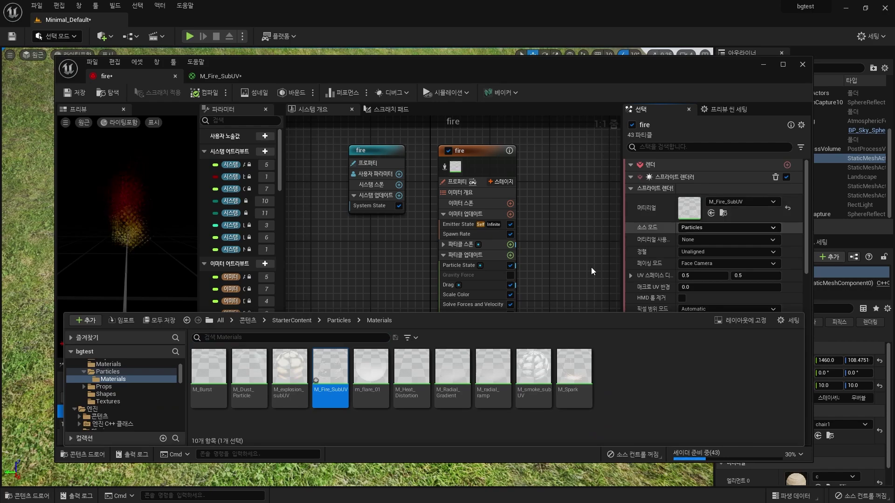
click(601, 249)
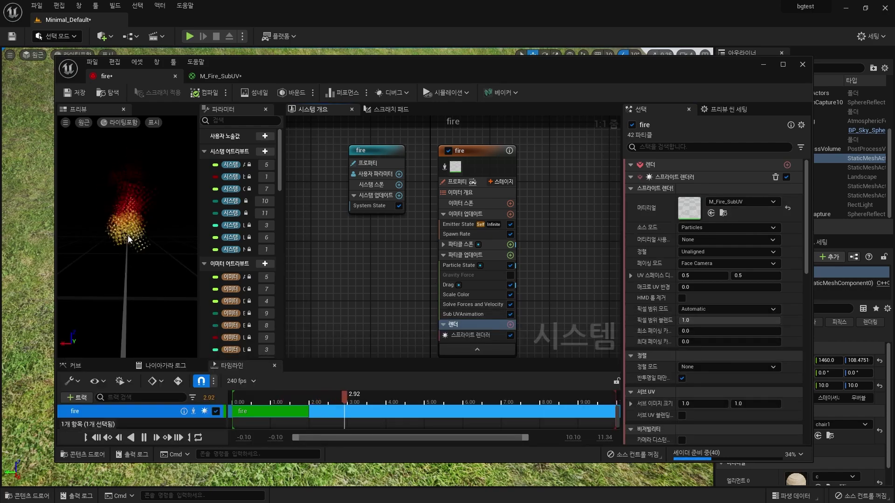
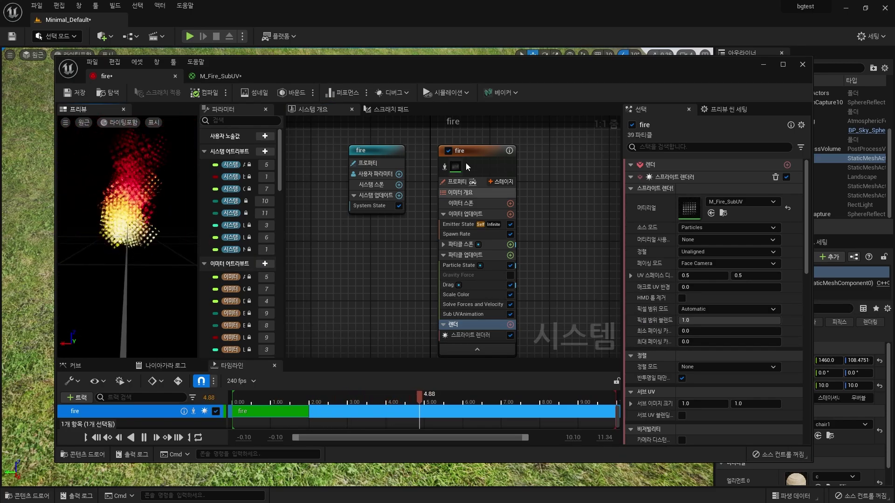
Step: Enable Sub UV blending in the sprite renderer and set its sub image size to 6 by 6
click(472, 152)
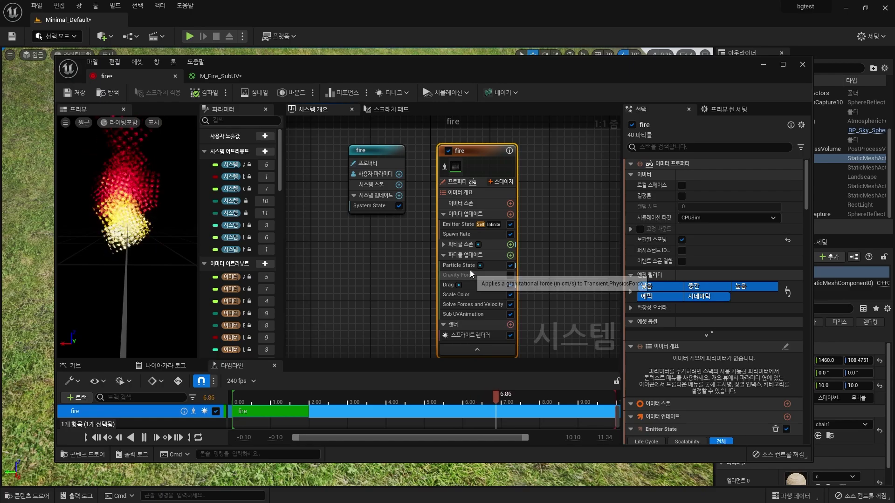
click(444, 244)
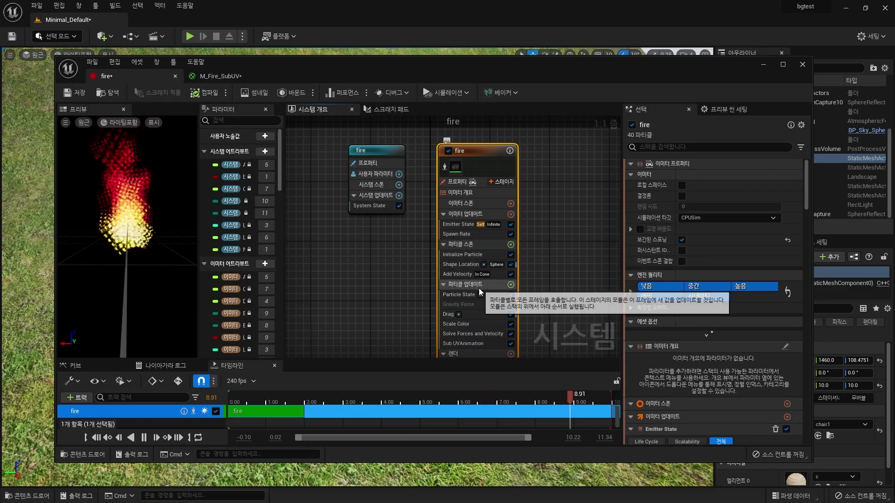
click(468, 244)
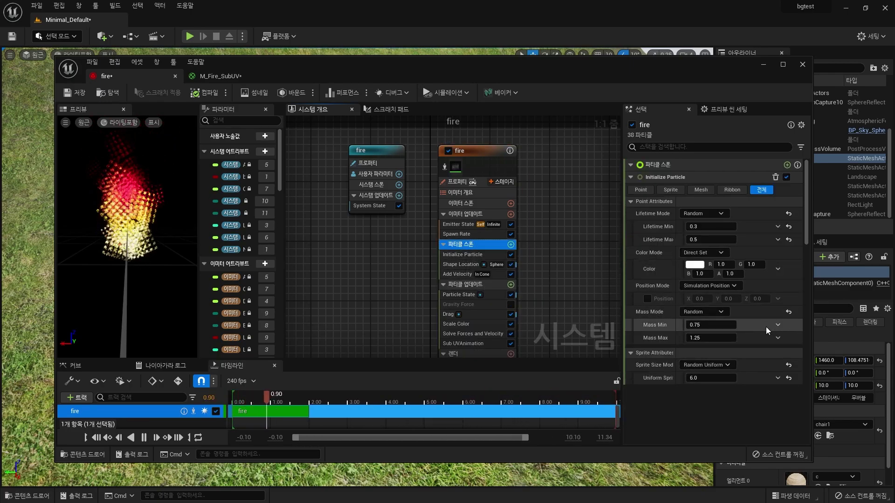
scroll(699, 345, down, 10)
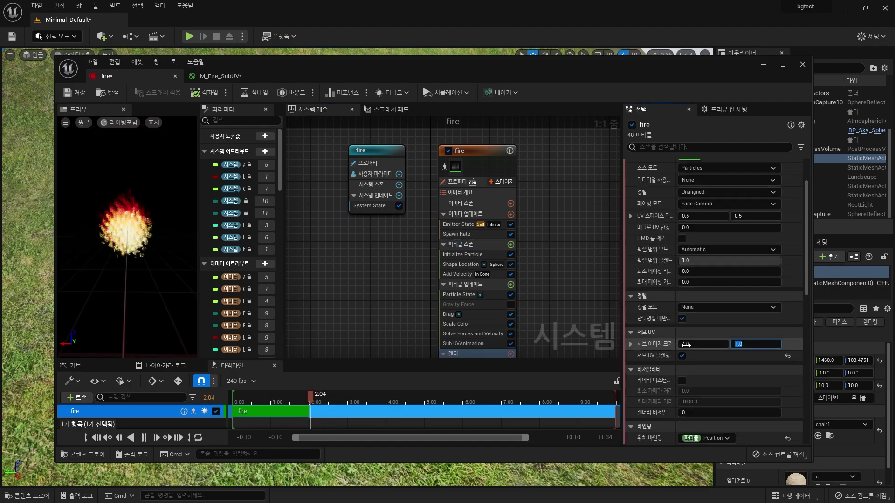
click(685, 345)
text(6)
key(Tab)
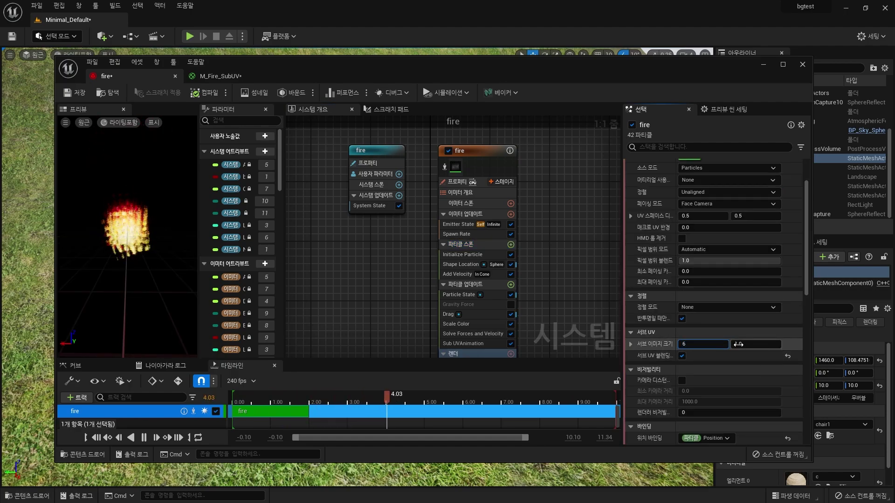
text(6)
key(Return)
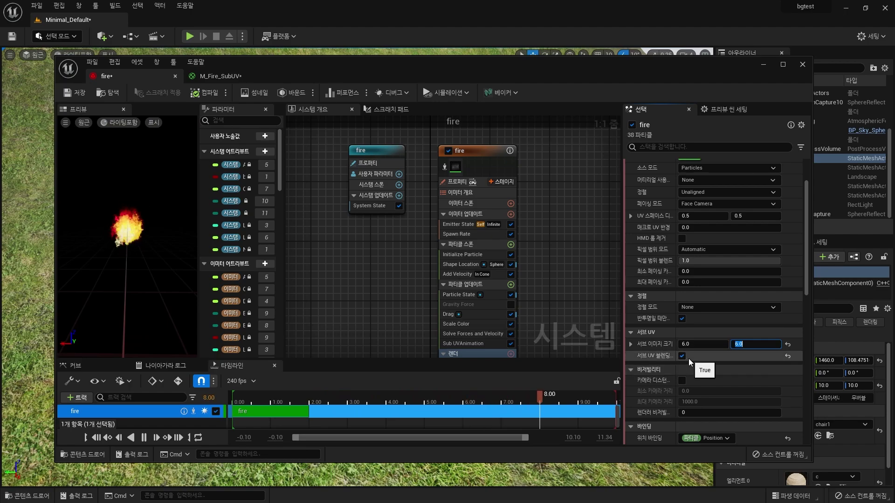
Step: Add a Curl Noise Force module to the fire emitter's particle update stage
click(510, 284)
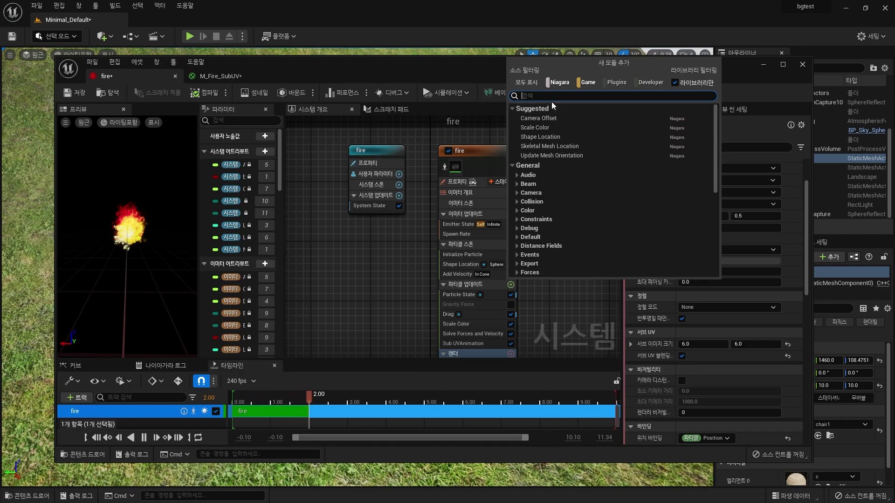
text(noi)
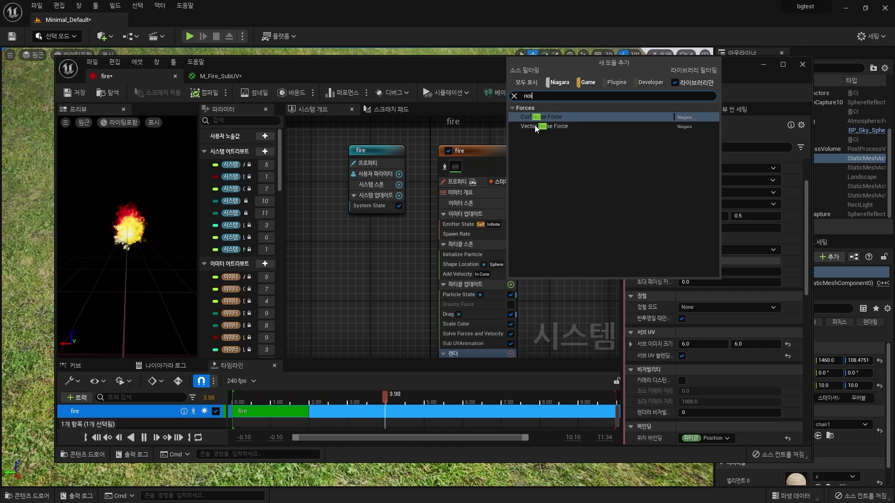
click(541, 117)
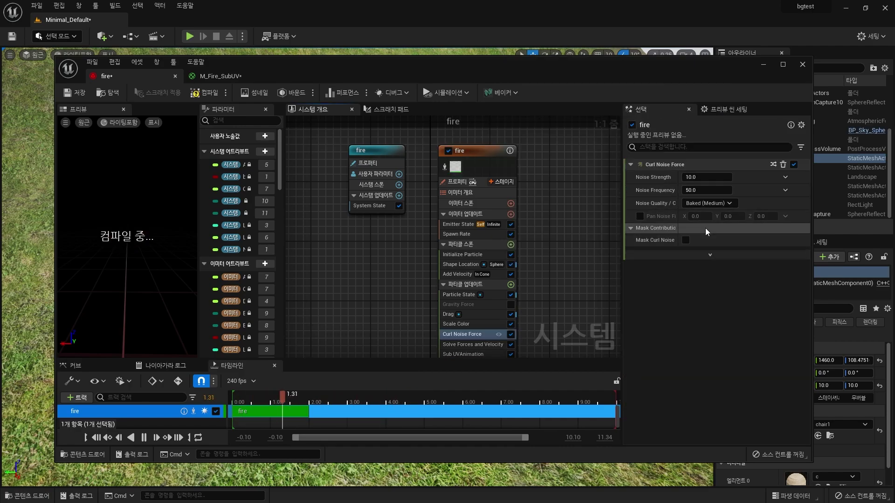
Step: Set the curl noise's Noise Strength to 100 and Noise Frequency to 300, and widen the preview area
click(698, 178)
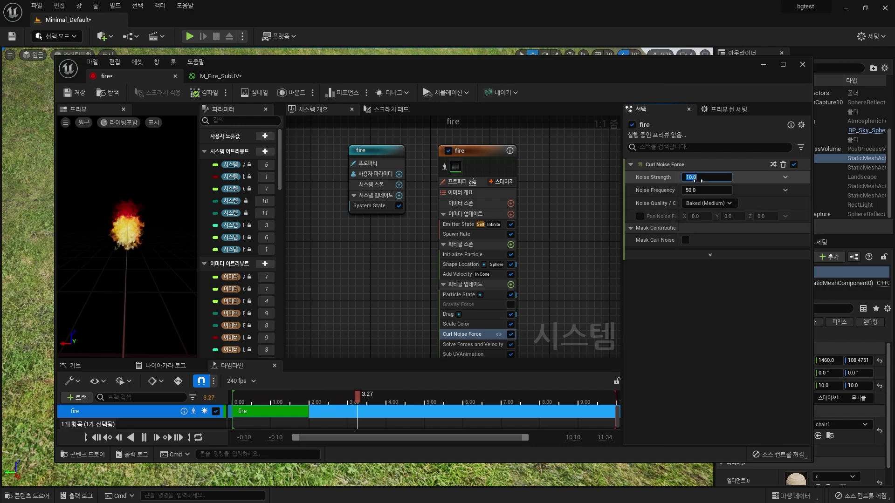
text(100)
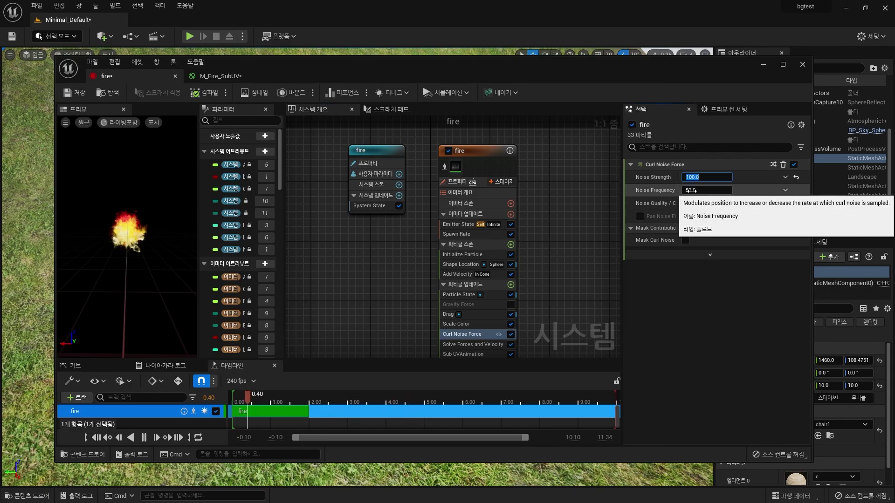
click(719, 190)
text(300)
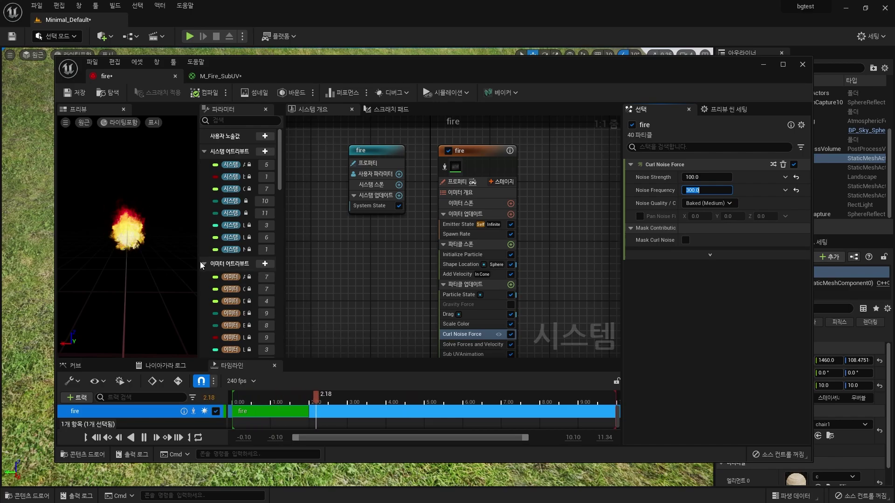
drag(197, 258, 295, 264)
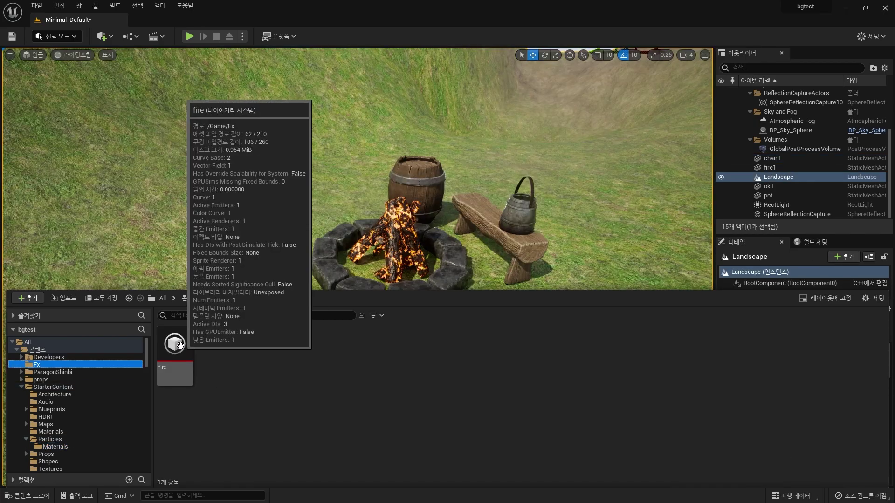
Step: Place the fire system from the Fx folder in the level's stone fire pit and raise it to a Z location of about 139.56
drag(184, 361, 396, 256)
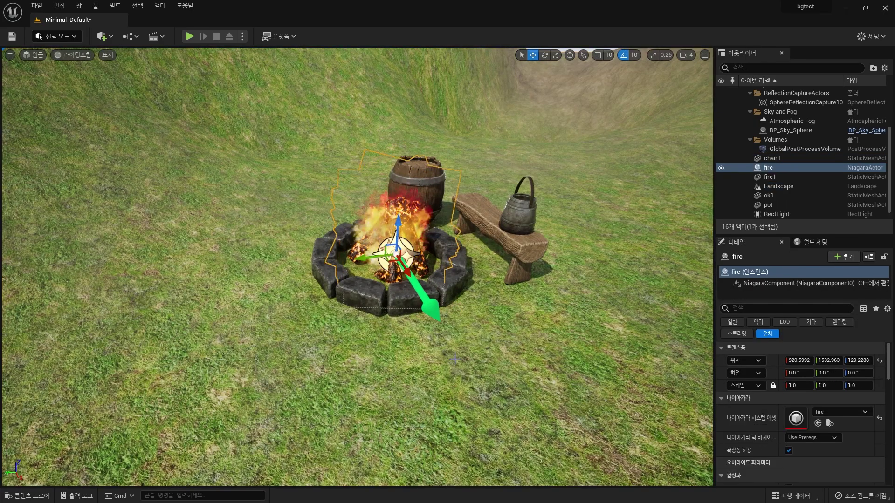
mouse_move(447, 294)
right_down()
mouse_move(419, 280)
mouse_move(447, 295)
right_up()
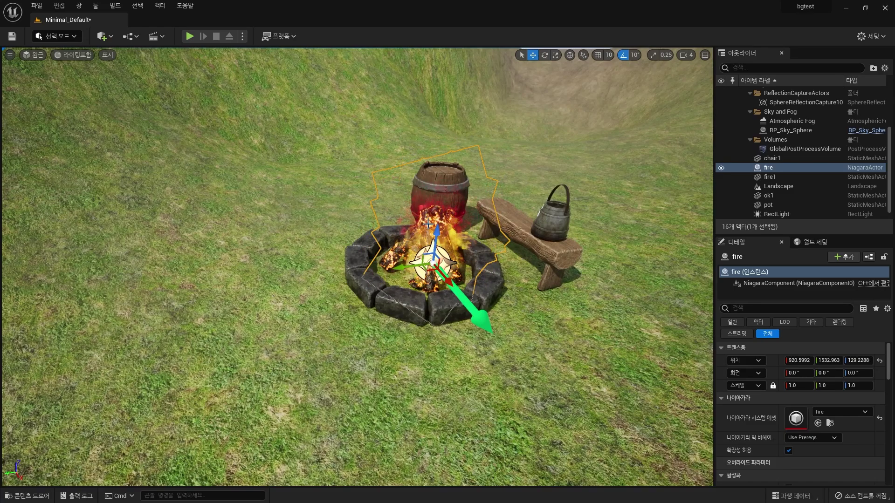
drag(436, 231, 439, 216)
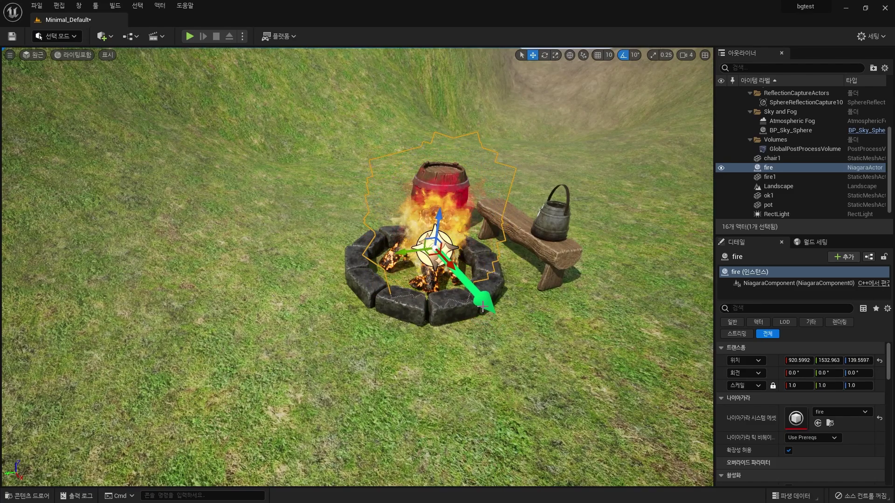
Step: Open the placed fire system for editing and reduce the fire001 emitter's Scale Color gradient to a plain cream fade
key(ctrl+e)
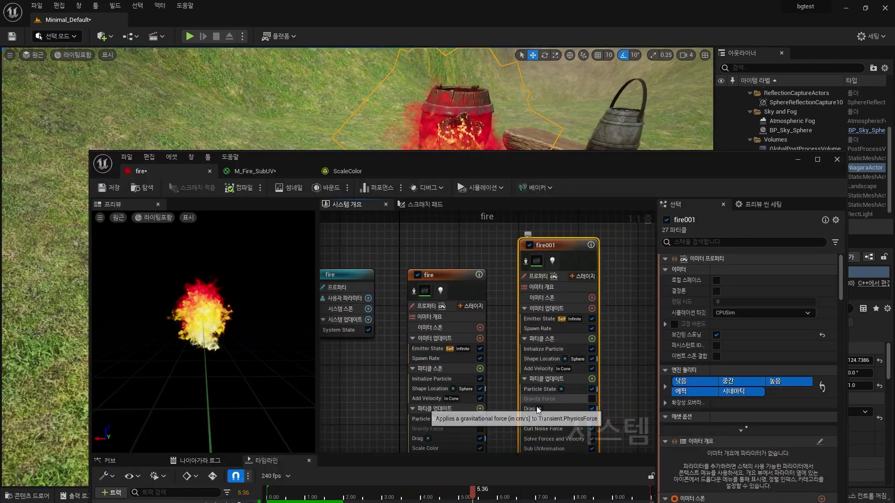
click(536, 419)
double_click(705, 315)
key(Escape)
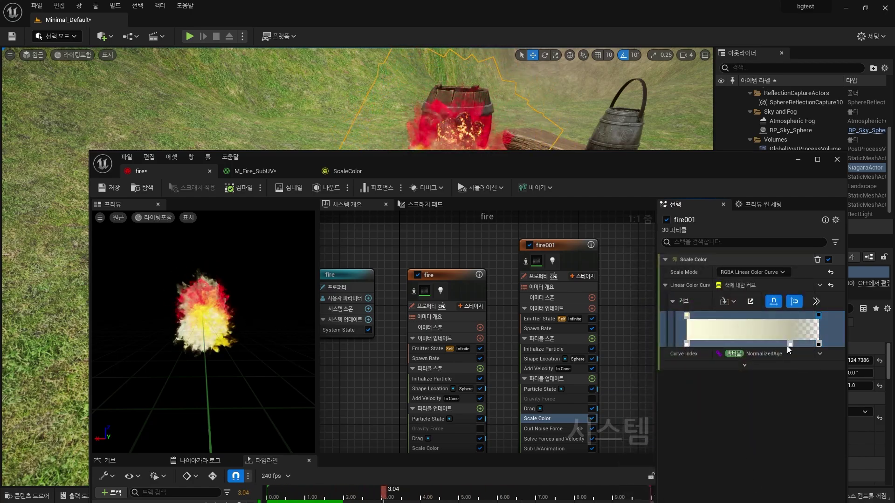
click(541, 328)
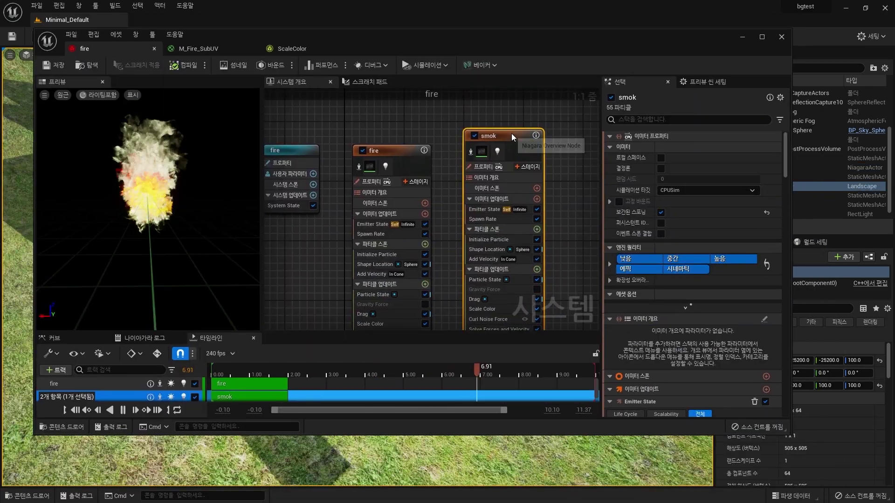
Step: Try the smok emitter's Scale Color modes, return to RGBA Linear Color Curve, and disable the Scale Color module
click(685, 149)
click(693, 173)
click(686, 149)
click(698, 185)
click(537, 309)
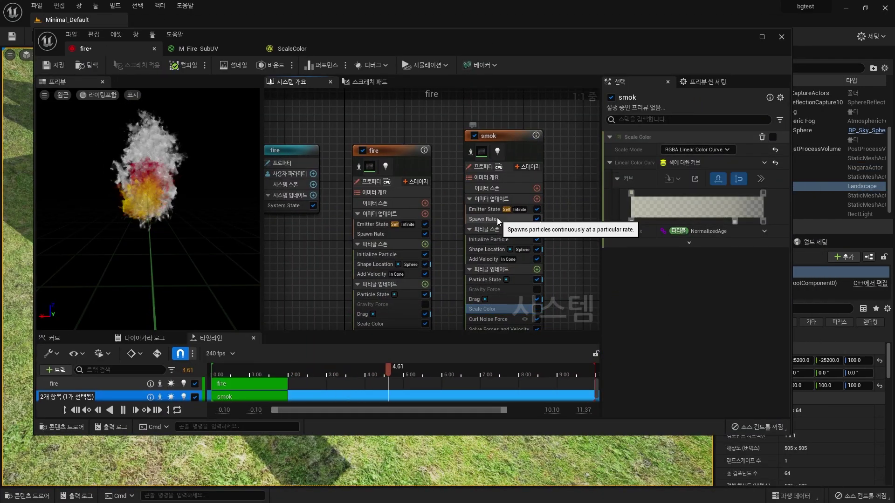
Step: Set the smok emitter's initial particle color to black
click(487, 229)
click(673, 237)
drag(809, 279, 809, 370)
click(815, 473)
Step: Hide the environment in the preview scene and brighten its plain environment color so the dark smoke stands out
click(704, 82)
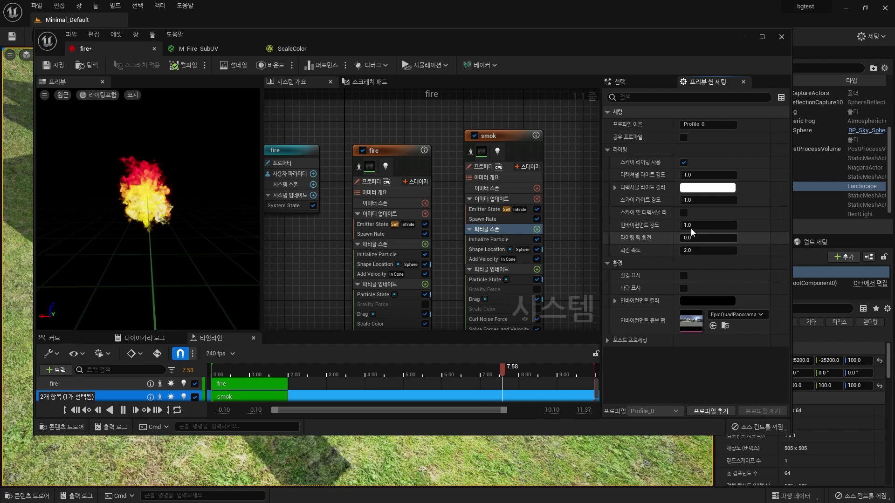
click(683, 275)
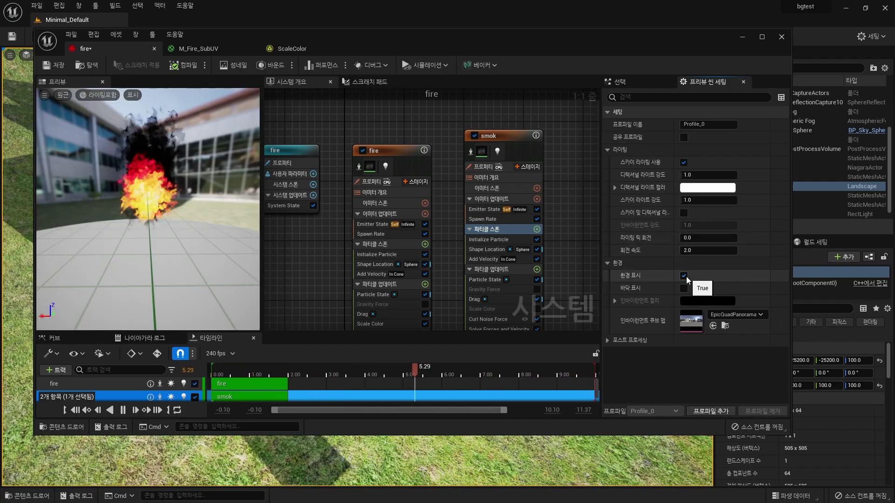
click(683, 275)
click(684, 301)
drag(819, 389, 818, 333)
click(824, 491)
Step: Set the alpha of the smok emitter's initial particle color to 0.292
click(523, 137)
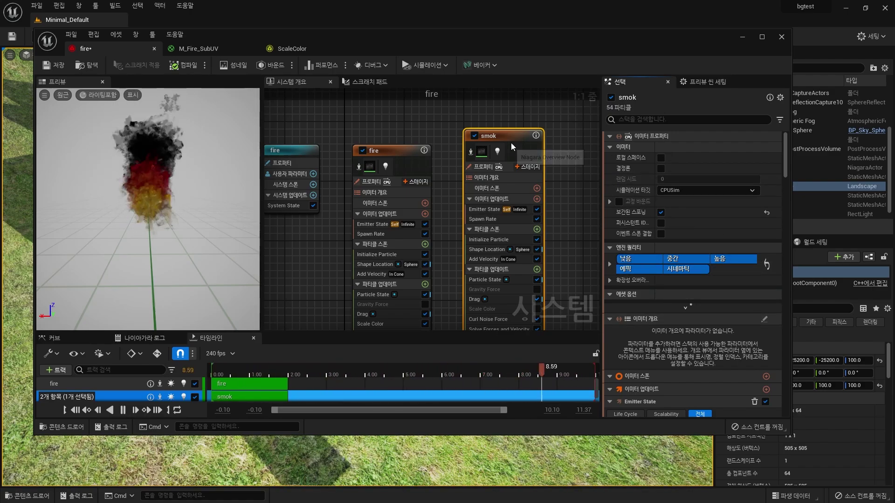
click(494, 239)
click(674, 224)
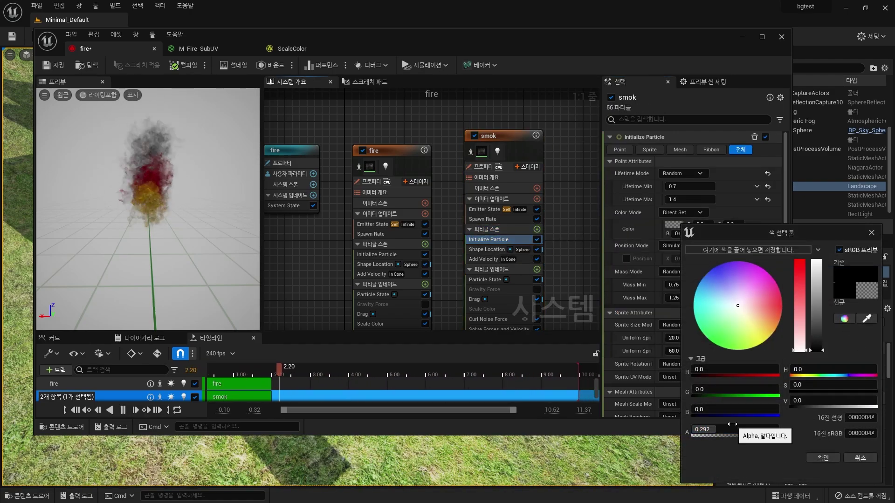
click(823, 457)
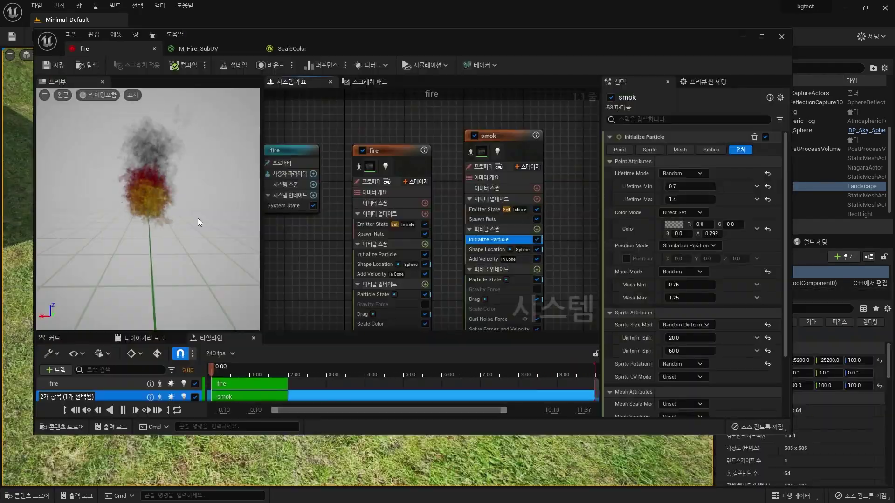
Step: Set the middle opacity key of the fire emitter's Scale Color gradient to 0.7 and uncover the campfire in the level
click(371, 324)
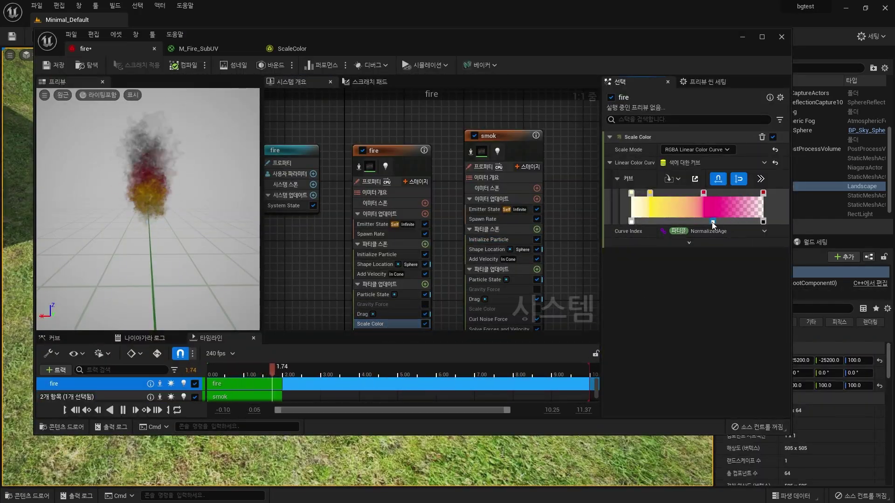
drag(712, 224, 726, 266)
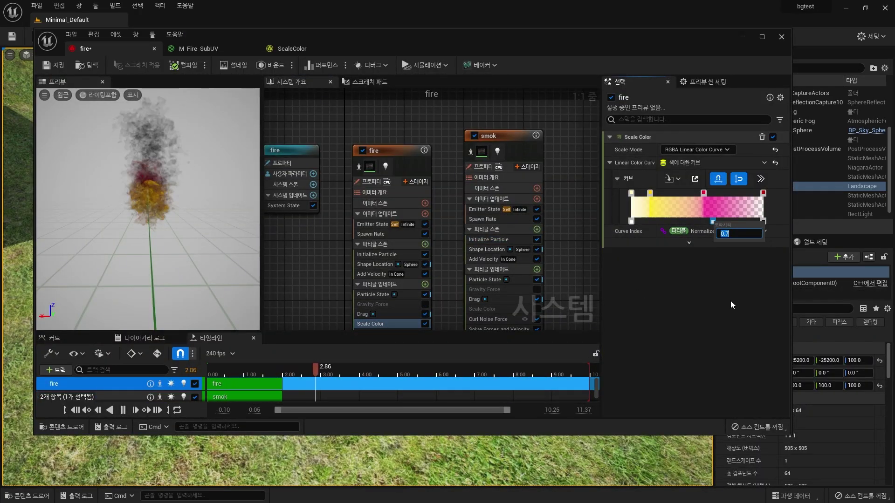
drag(475, 32, 504, 125)
Step: Recolor the yellow and red keys of the fire emitter's Scale Color gradient to orange shades and check the campfire in the level
double_click(732, 285)
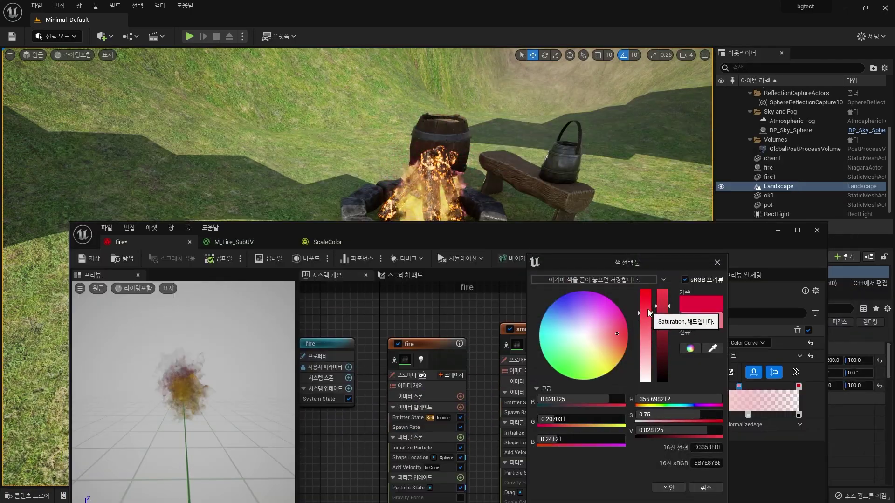
click(686, 385)
double_click(686, 385)
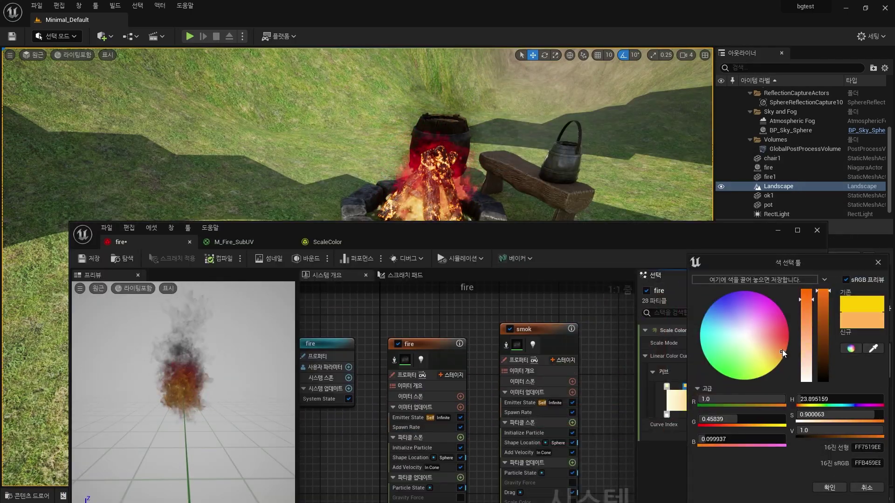
click(781, 349)
click(787, 241)
drag(787, 241, 809, 236)
double_click(761, 381)
click(656, 348)
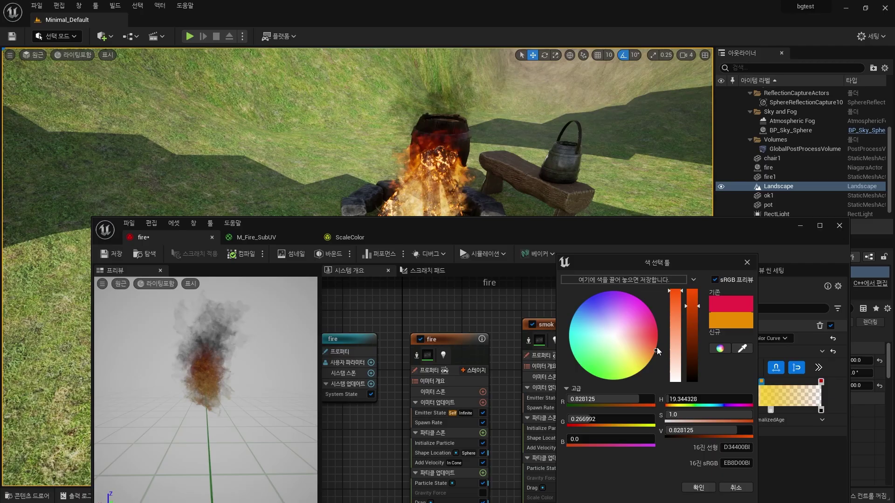
click(694, 486)
click(800, 225)
right_drag(420, 261, 428, 214)
scroll(394, 233, up, 8)
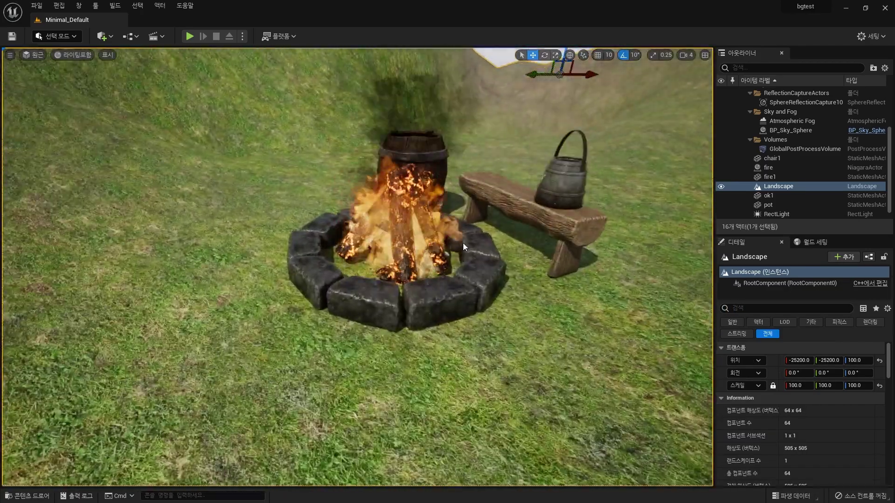
scroll(394, 233, down, 1)
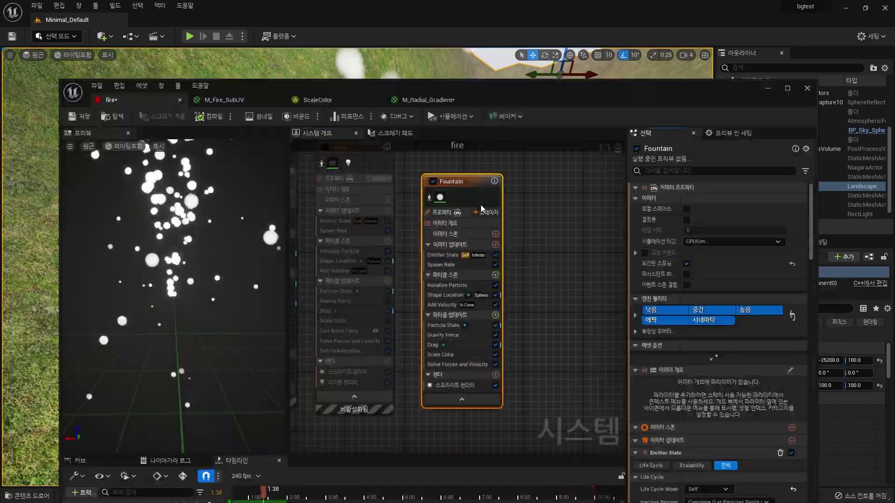
Step: Re-enable the fire and smok emitters alongside the Fountain emitter
right_drag(481, 208, 554, 223)
click(313, 189)
click(409, 196)
Step: Initialize the Fountain emitter's particles with an orange color, a lifetime of 1.0 to 1.2 and a sprite size of 0.3 to 1.0
click(524, 259)
click(520, 300)
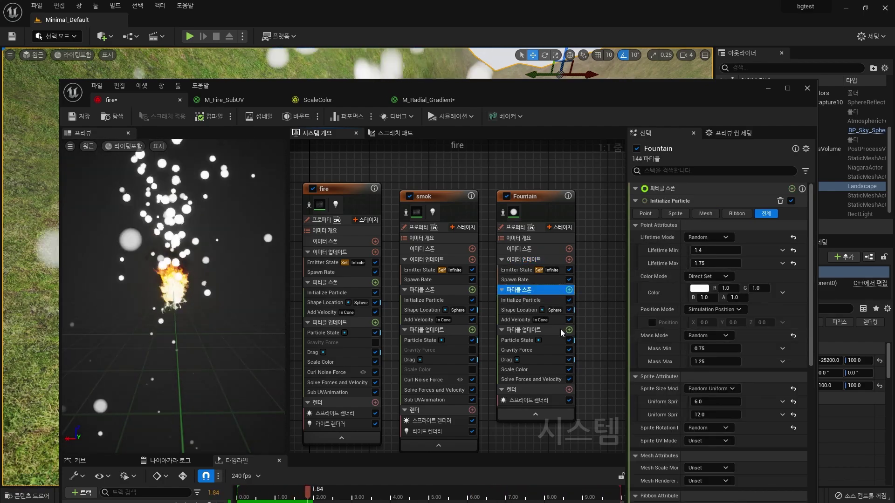
click(703, 288)
click(686, 262)
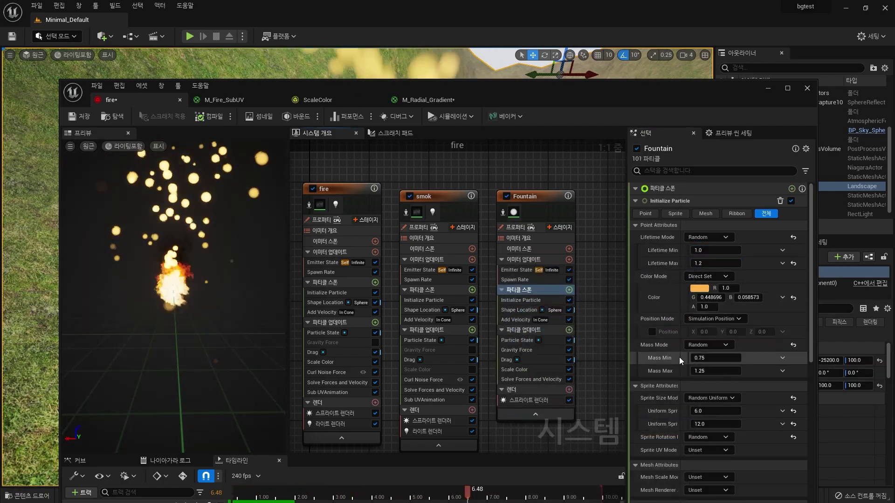
scroll(670, 326, down, 2)
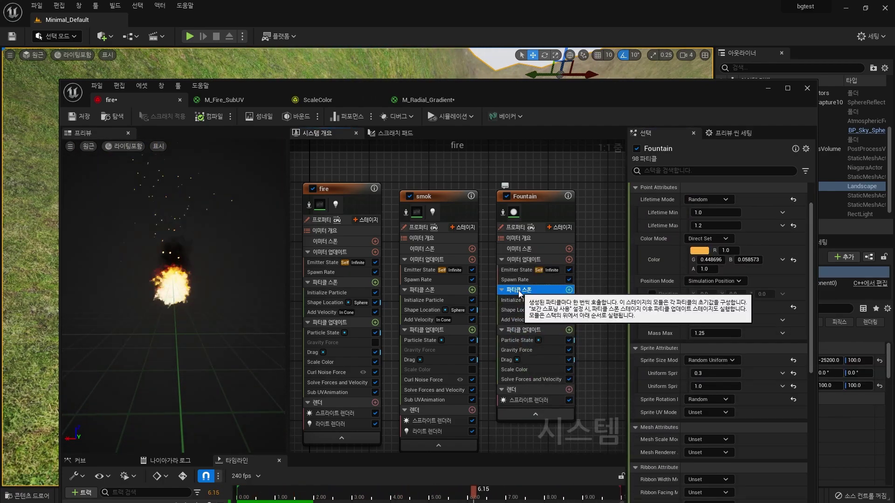
Step: Set the Fountain emitter's particle lifetime to 0.6 minimum and 1.0 maximum, and disable its Gravity Force
scroll(727, 289, up, 2)
drag(708, 251, 694, 250)
click(698, 263)
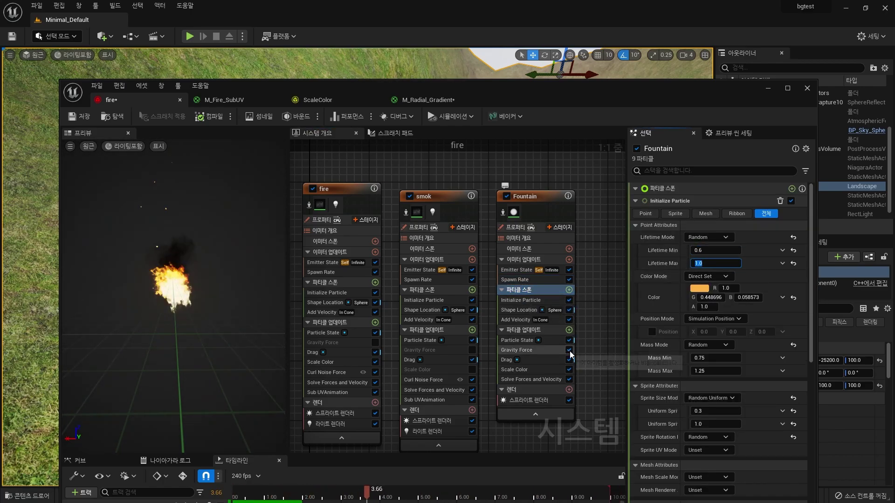
Step: Reduce the Fountain emitter's In Cone velocity speed range, with a maximum of 100, and open its maximum particle lifetime
click(515, 319)
click(720, 200)
click(720, 234)
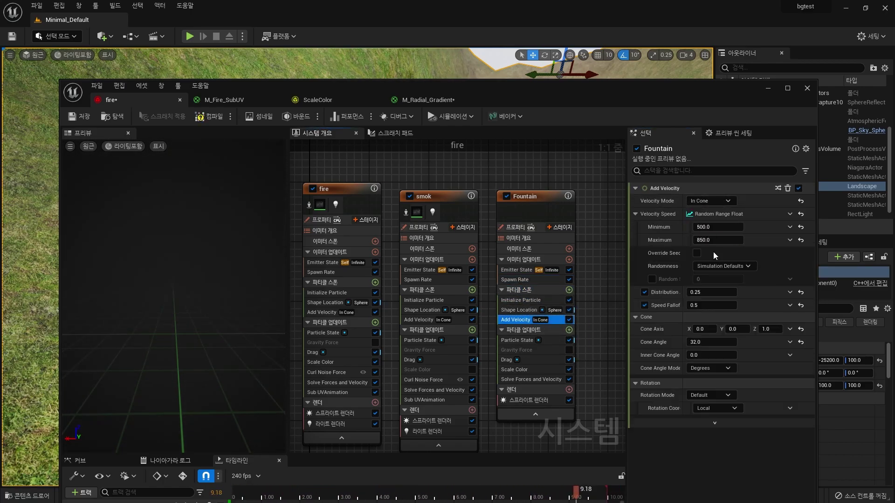
click(705, 227)
text(100)
key(Return)
text(70)
key(Return)
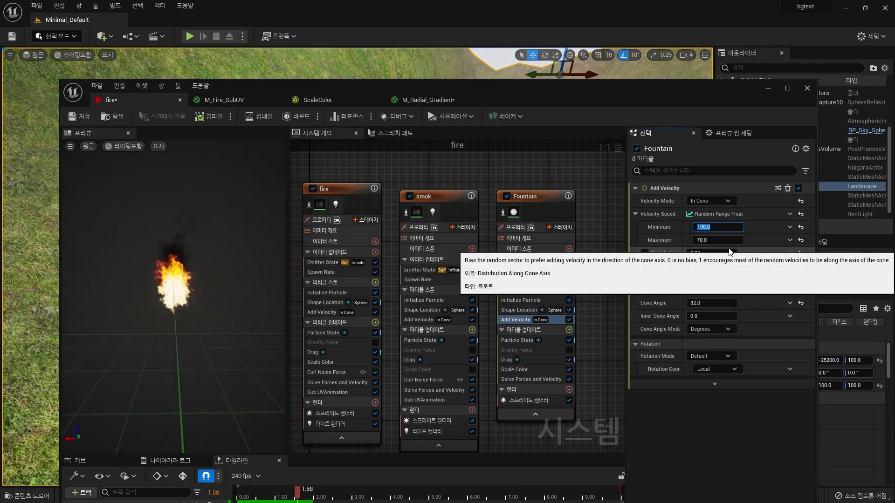
click(708, 240)
text(100)
key(Return)
click(519, 289)
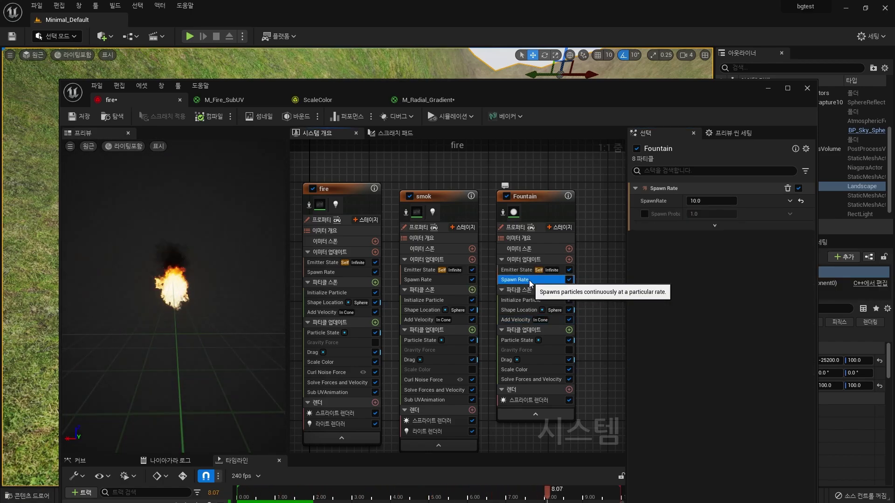
click(705, 264)
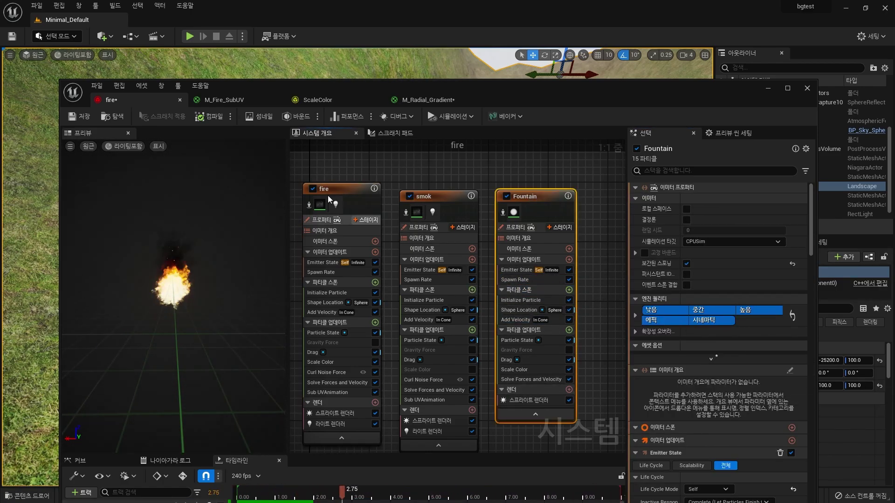
Step: Set the fire emitter's Add Velocity speed range to 60 minimum and 70 maximum
click(326, 189)
click(321, 312)
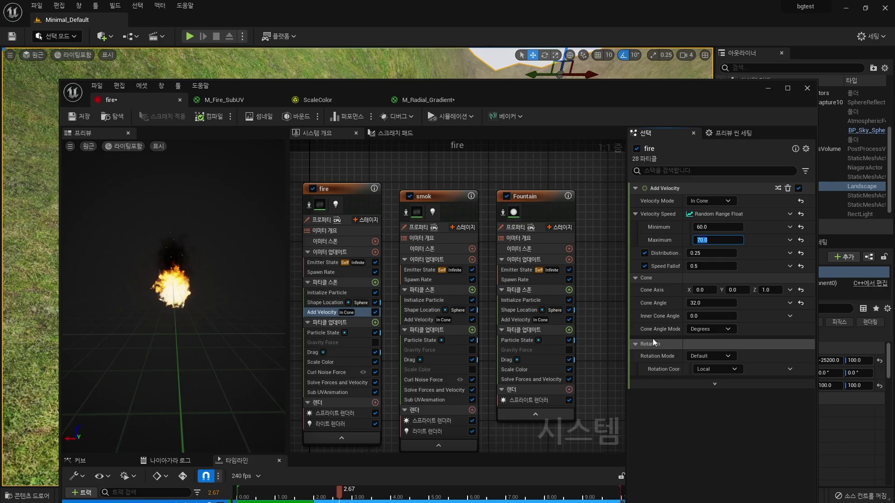
key(Return)
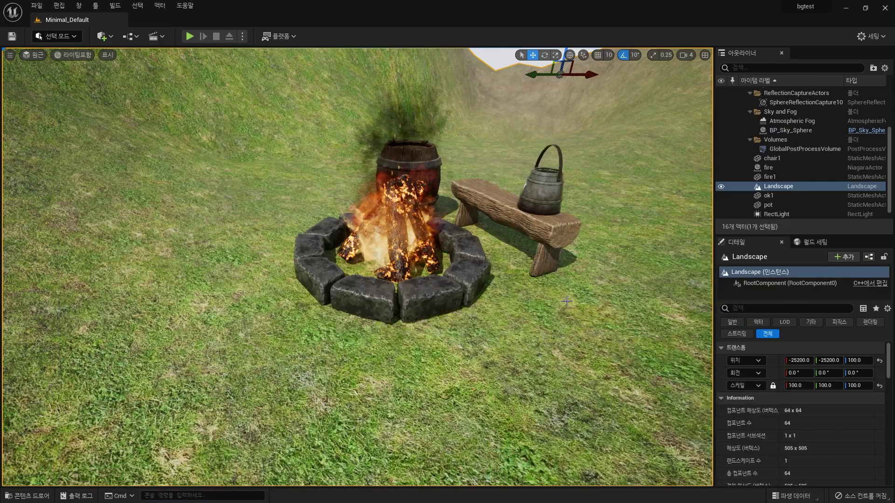
Step: Rename the Fountain emitter to fire2
click(528, 198)
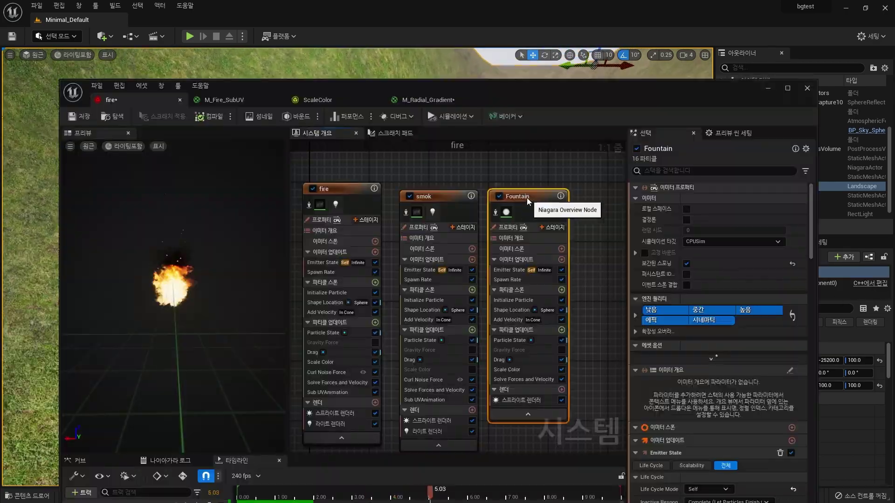
double_click(528, 197)
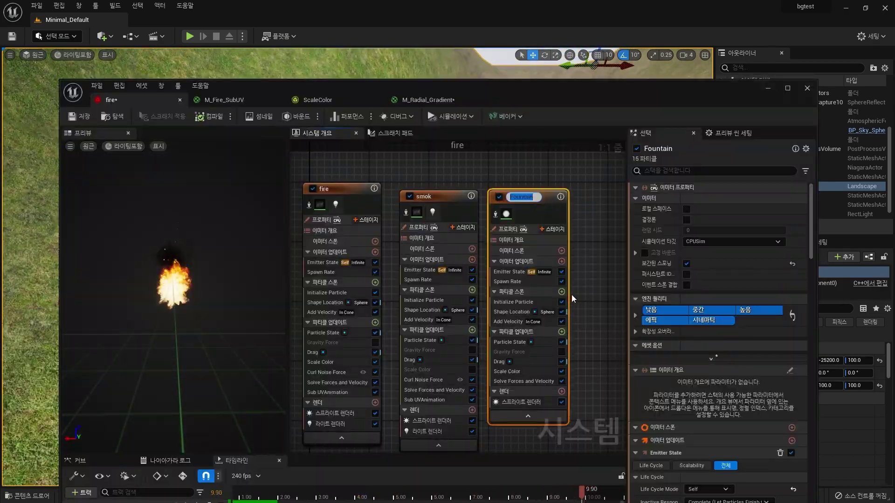
text(fire2)
key(Return)
Step: Set the smok emitter's Add Velocity speed range to 40 to 50 and open its minimum particle lifetime
click(422, 289)
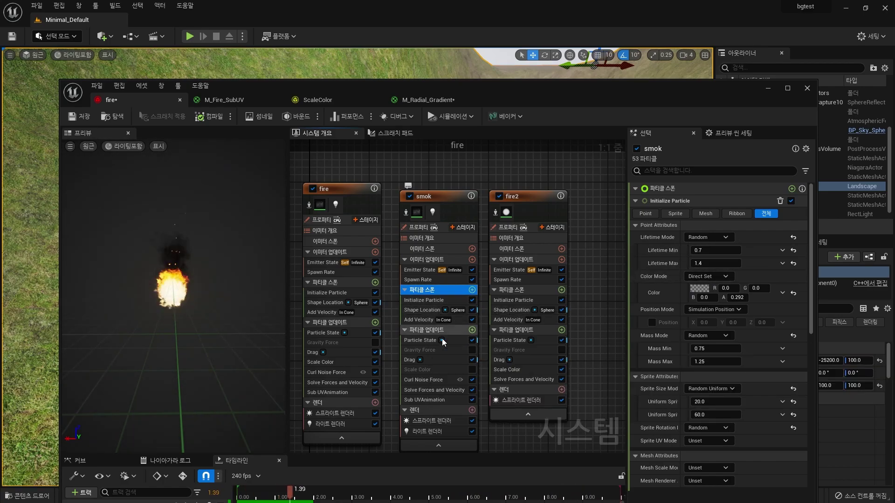
click(421, 320)
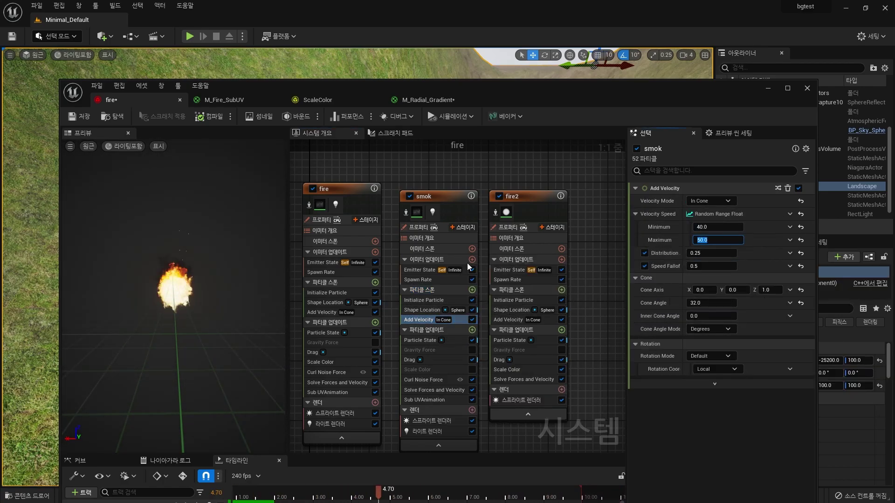
click(423, 300)
click(717, 251)
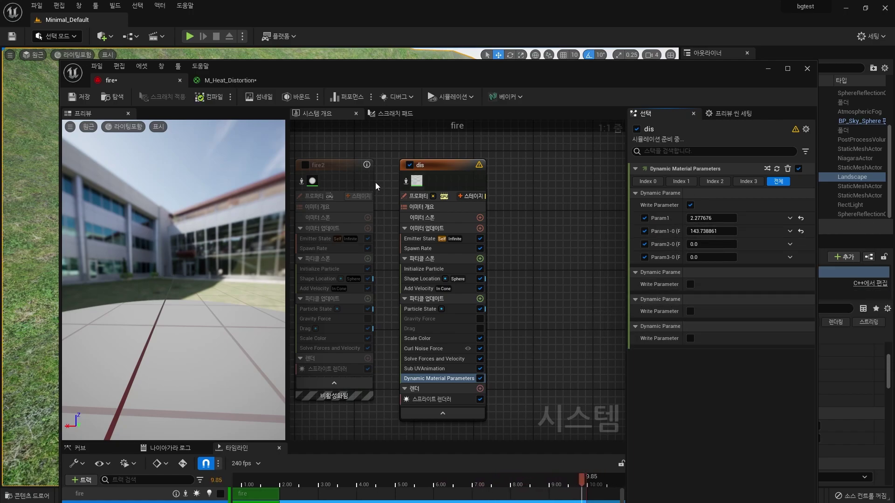
Step: Space out the fire2 and dis emitters in the system overview and open the dis emitter's sprite renderer settings
drag(494, 165, 562, 157)
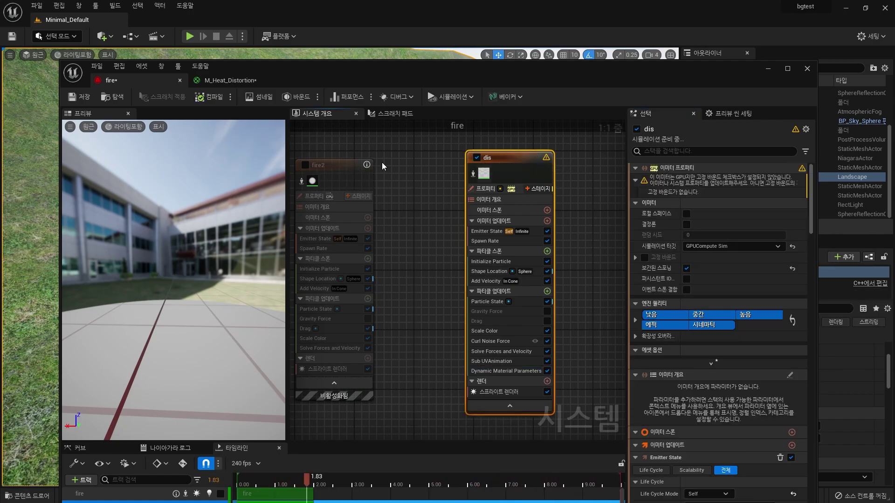
drag(315, 206, 374, 198)
right_drag(323, 223, 445, 221)
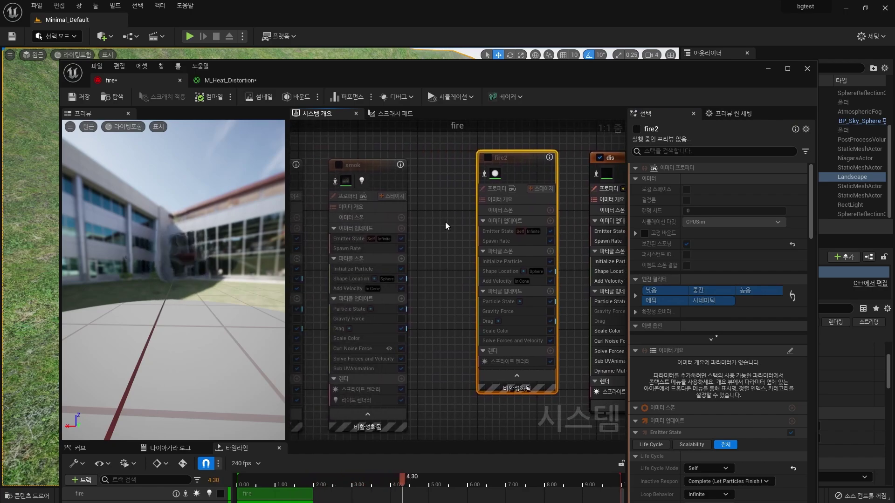
click(594, 164)
right_drag(443, 225, 393, 238)
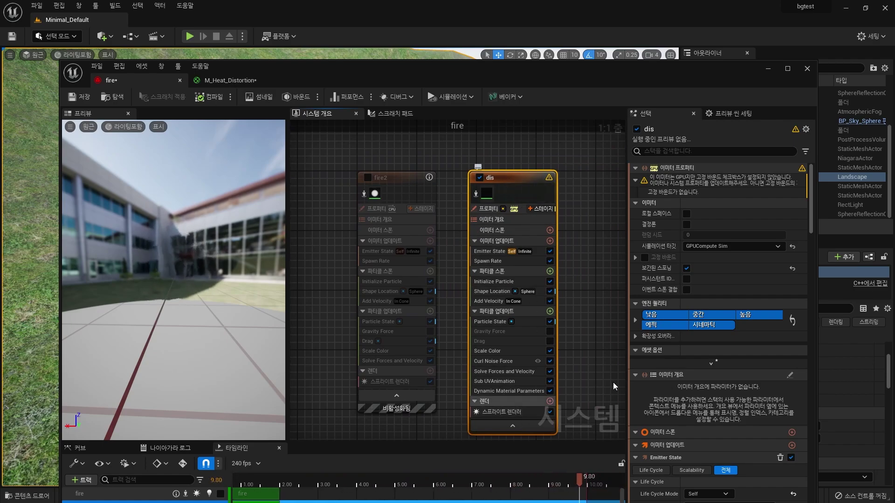
click(499, 413)
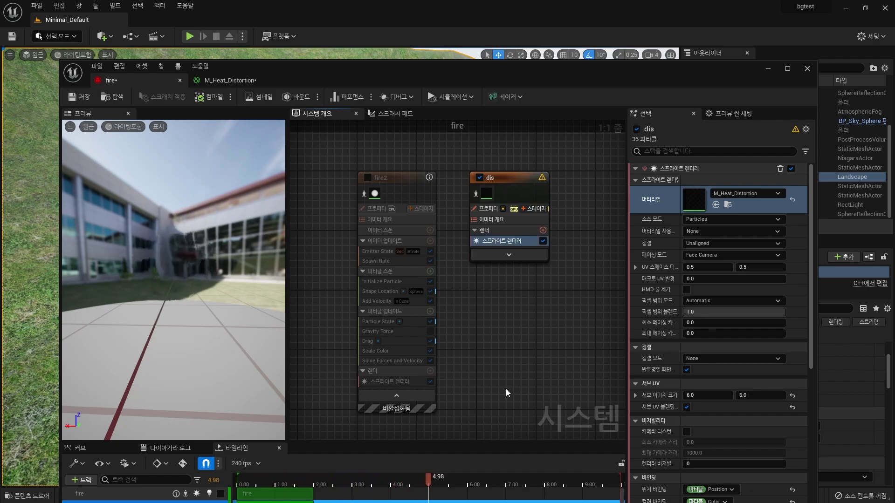
Step: Set the dis emitter's first dynamic material parameter to 0.2 and the second to 0.0, and re-enable the fire2 emitter
click(507, 412)
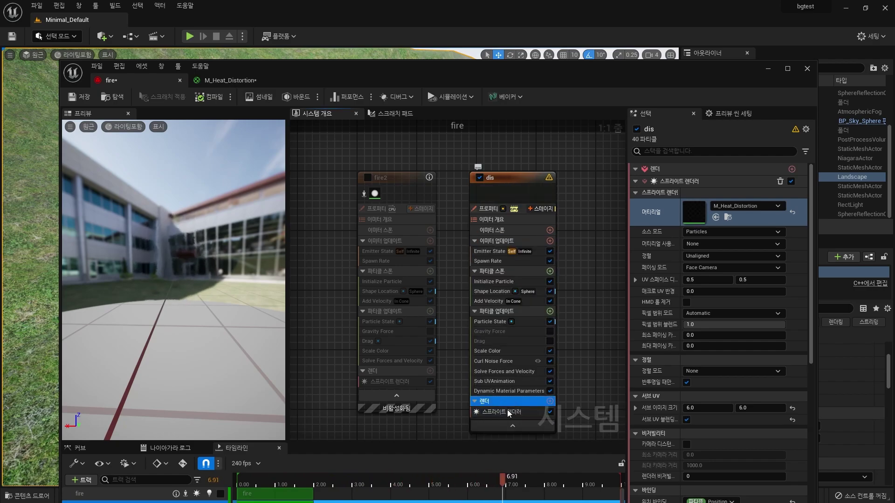
click(513, 390)
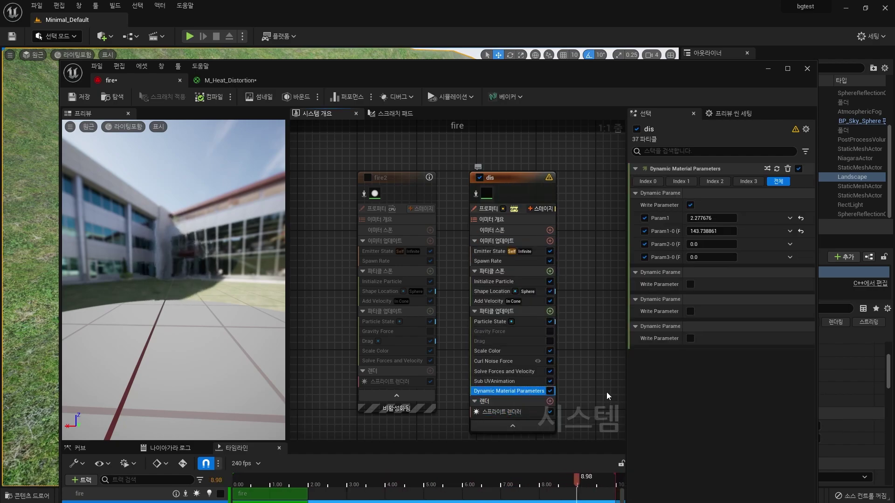
click(707, 238)
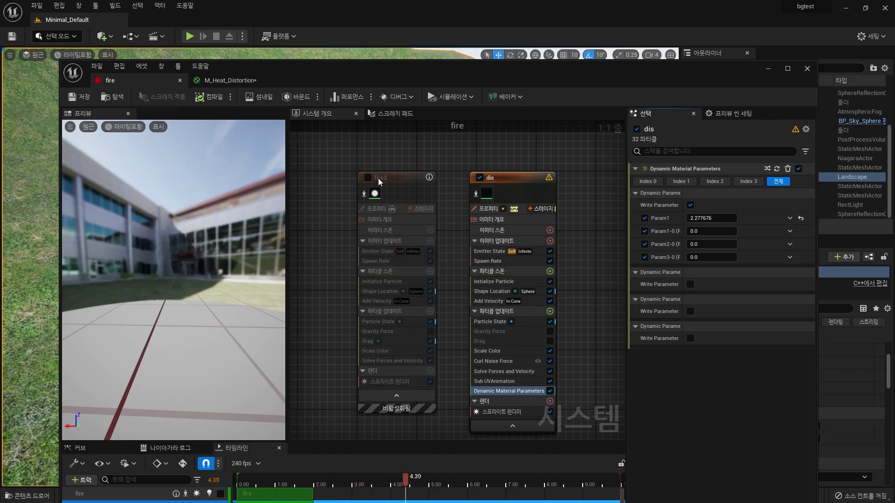
click(768, 69)
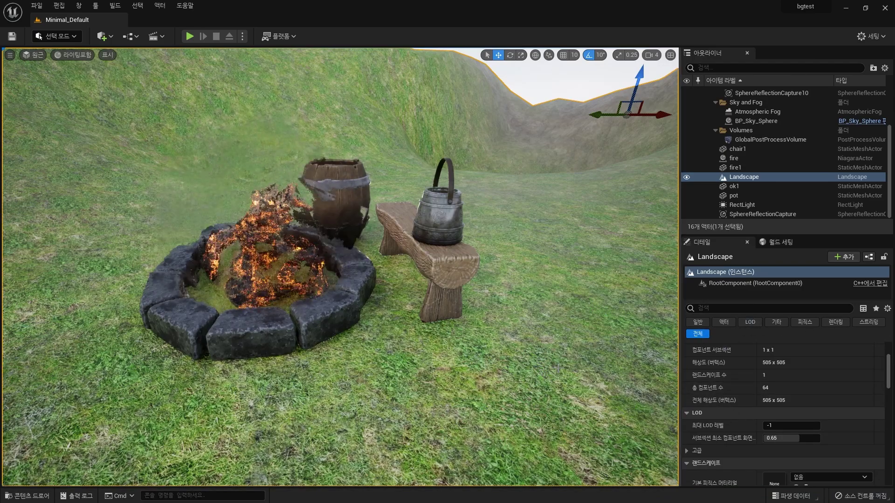
key(ctrl+space)
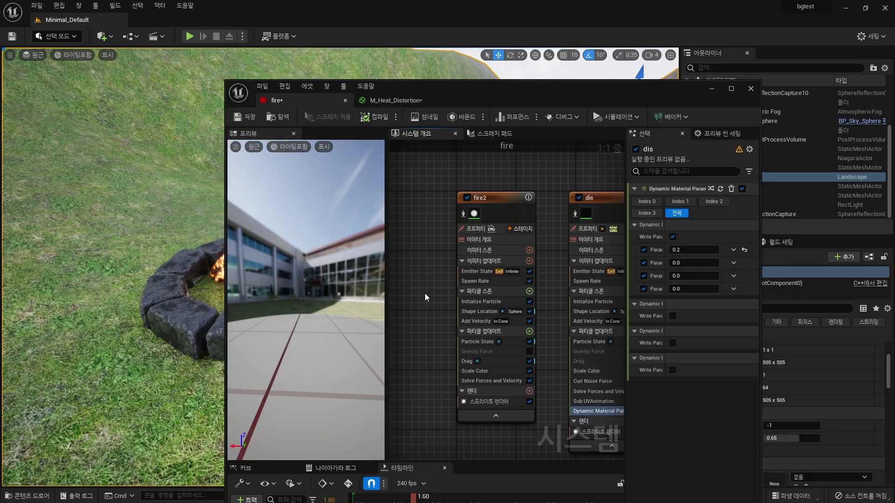
Step: Re-enable the fire and smok emitters in the fire system overview
scroll(424, 293, down, 2)
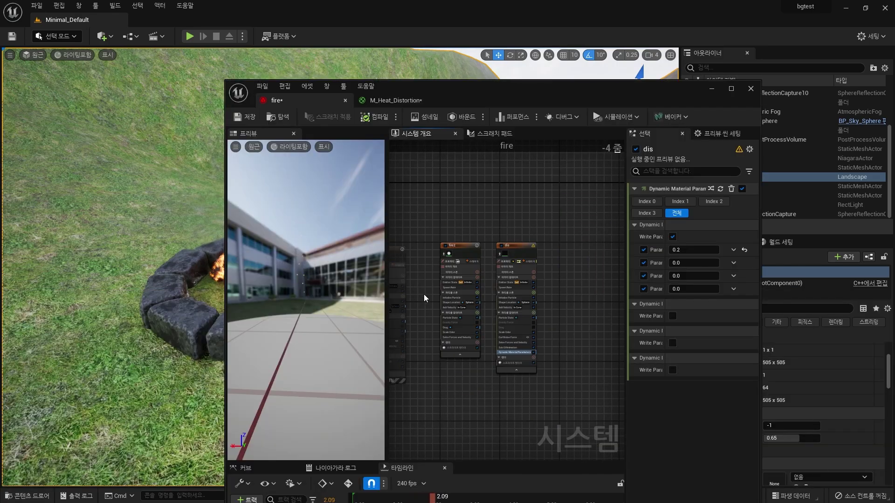
right_drag(443, 209, 647, 203)
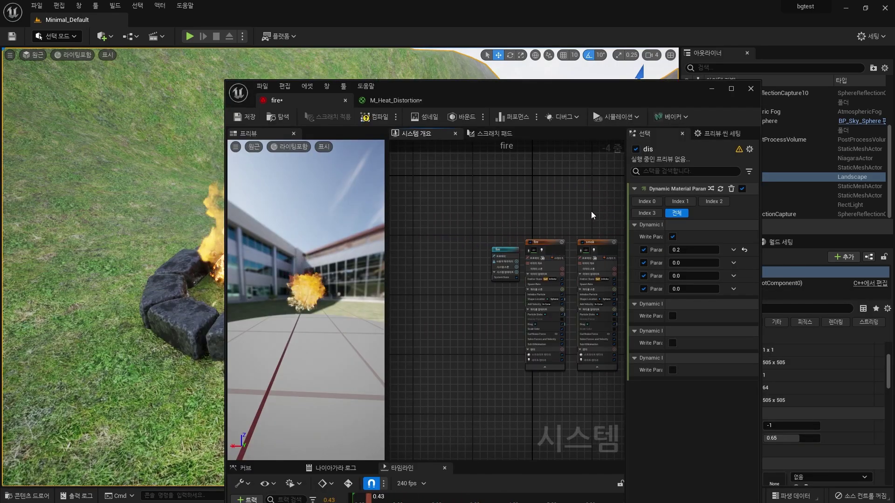
right_drag(592, 209, 516, 205)
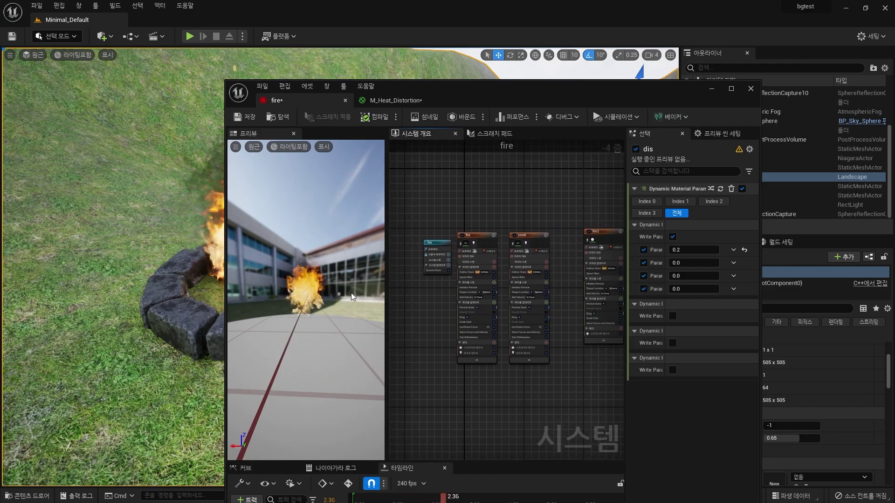
Step: Save the fire system and close its editor, applying the pending changes to the M_Heat_Distortion material
click(248, 122)
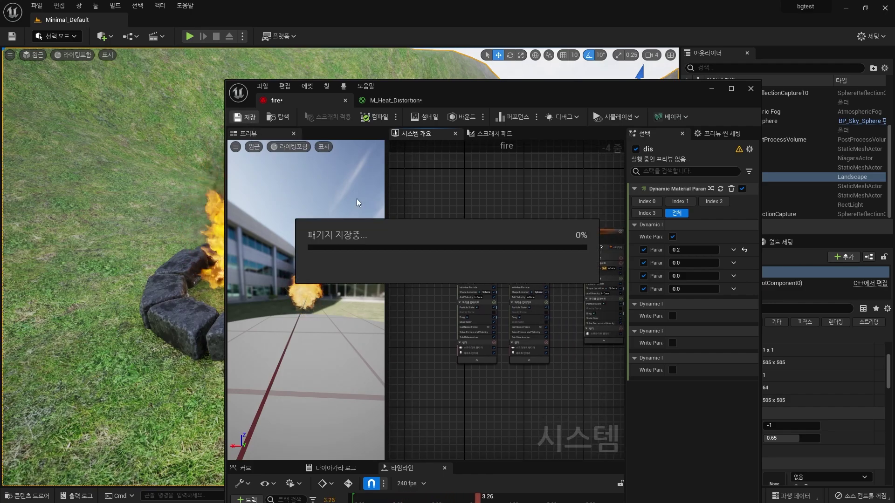
click(750, 90)
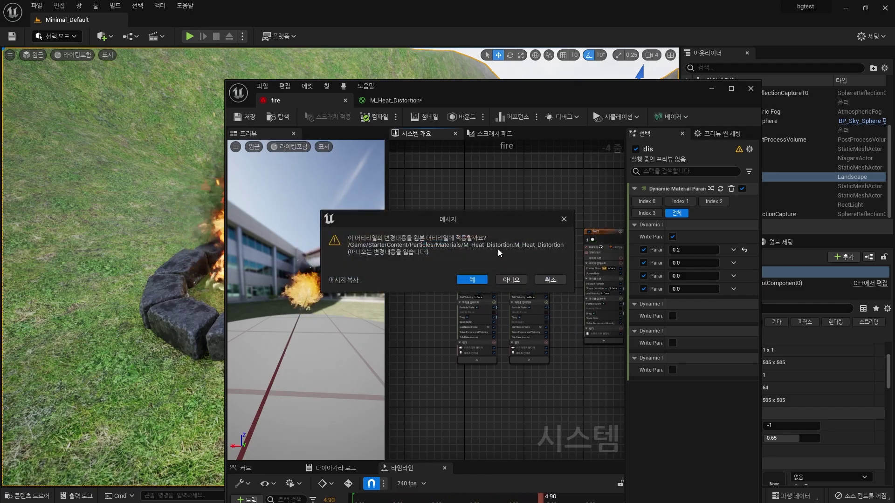
click(472, 282)
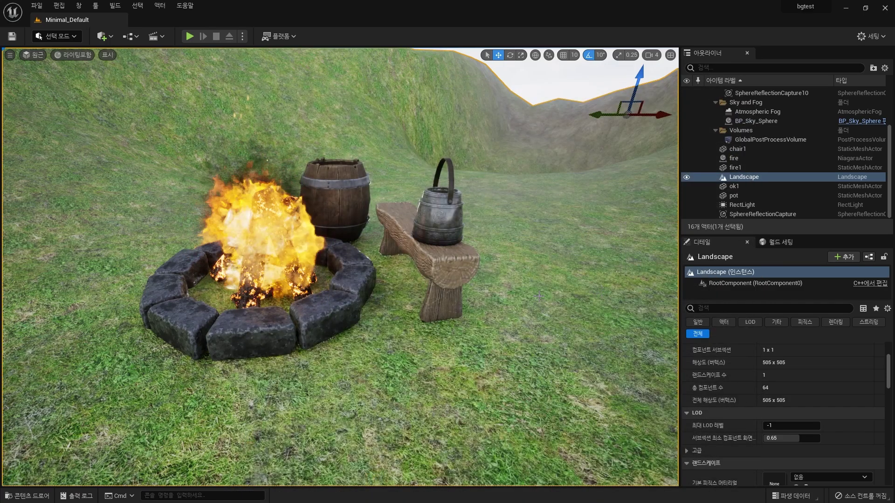
Step: Examine the complete campfire effect in the level from close up, farther away and different angles
scroll(340, 266, up, 5)
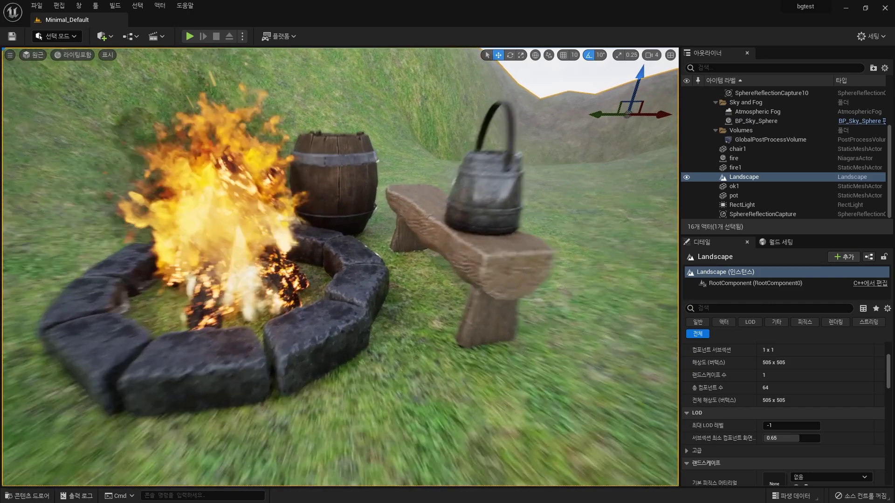
scroll(484, 289, up, 4)
scroll(475, 283, down, 3)
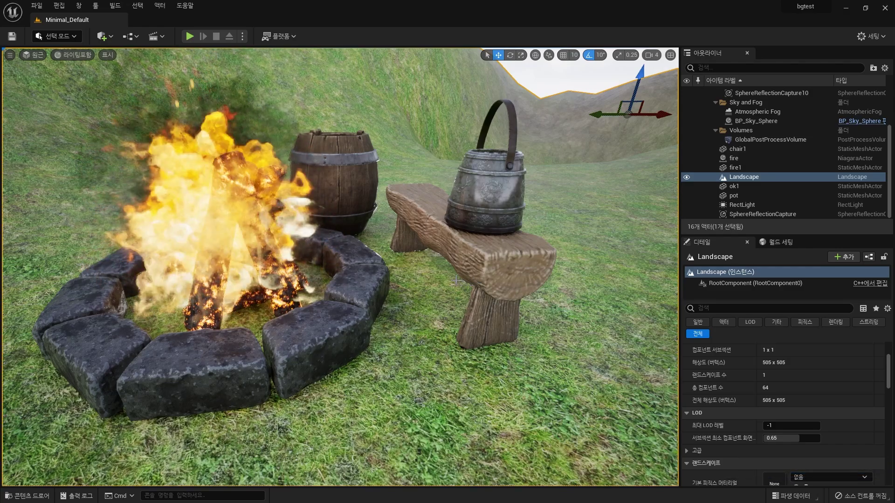
scroll(475, 283, down, 4)
key(s)
right_drag(475, 283, 508, 283)
key(a)
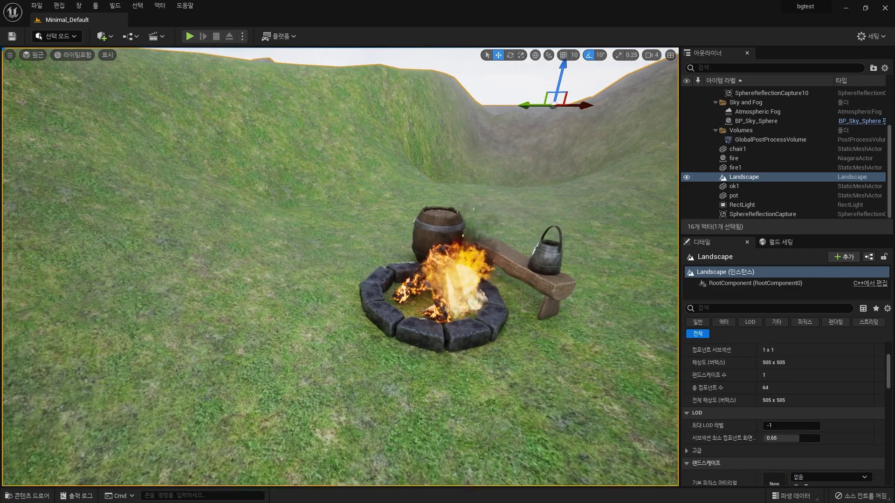
key(d)
mouse_move(518, 303)
right_down()
mouse_move(471, 304)
mouse_move(516, 310)
right_up()
key(q)
key(w)
right_drag(525, 274, 510, 278)
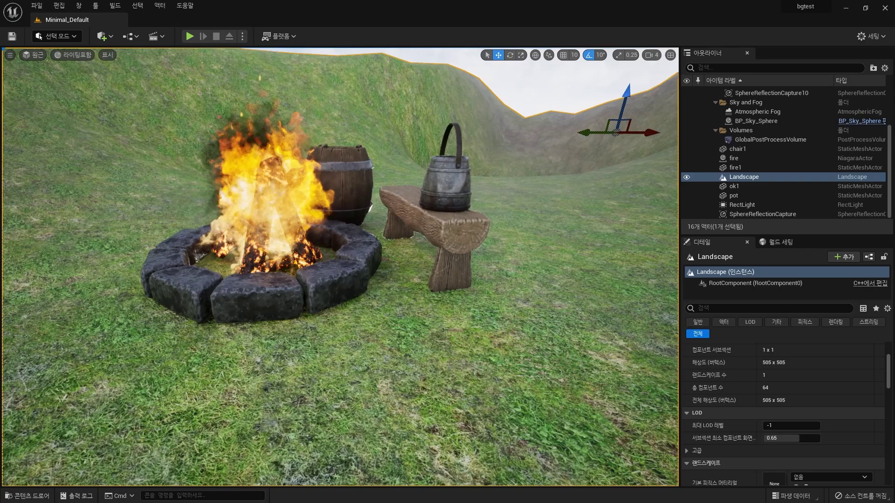
Step: Show the project's Fx content folder containing the fire system
key(ctrl+space)
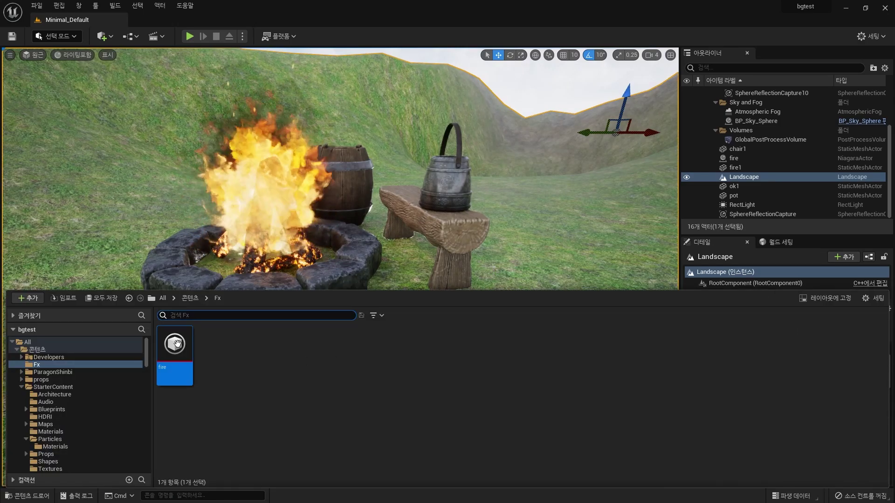